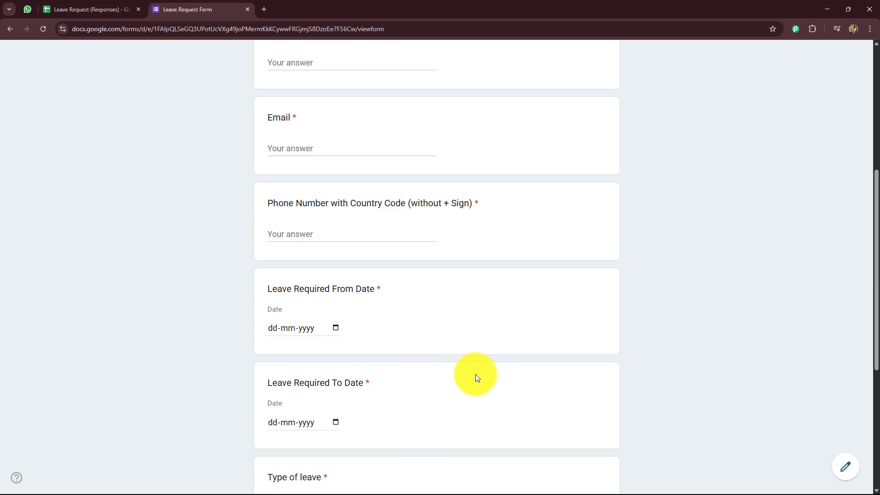
Step: Glance at the leave request responses spreadsheet, then go back to the leave request form
key("ctrl+shift+Tab")
left_click_drag(147, 469, 404, 488)
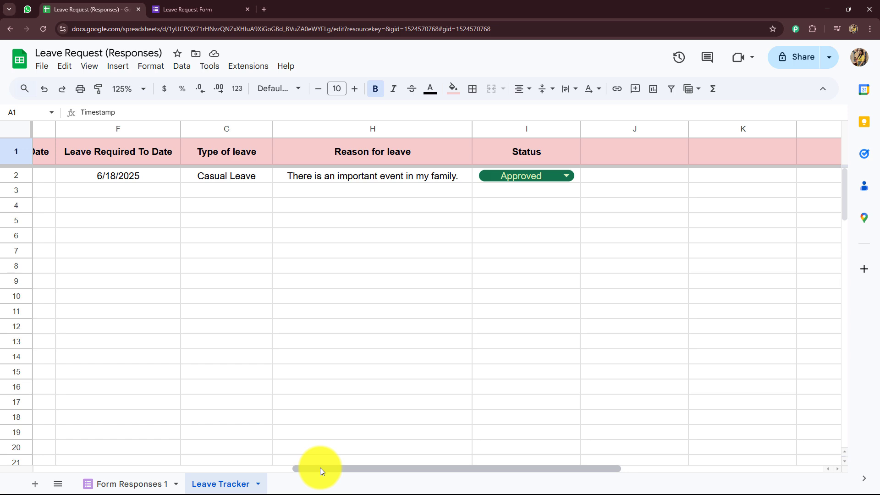
left_click_drag(320, 467, 122, 455)
left_click(179, 6)
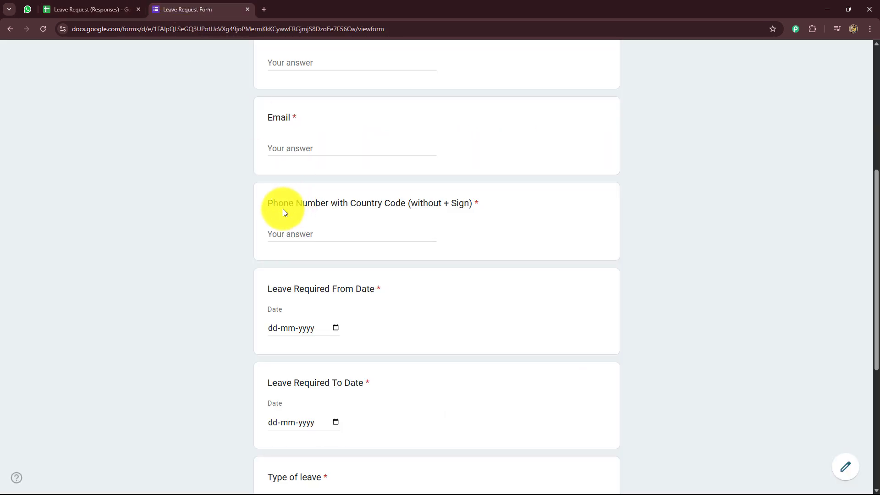
scroll(272, 149, "up", 2)
Step: Fill in the test employee's name, e-mail address and phone number
left_click(284, 148)
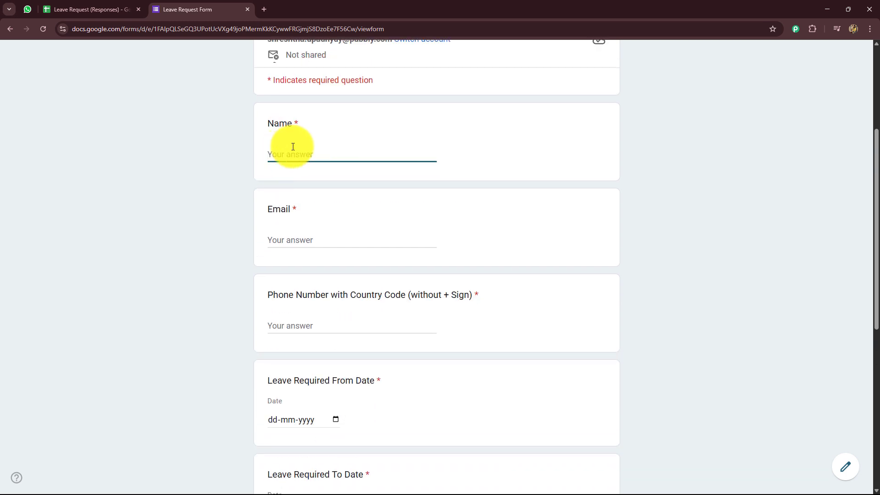
type("Test Employee")
scroll(265, 192, "down", 4)
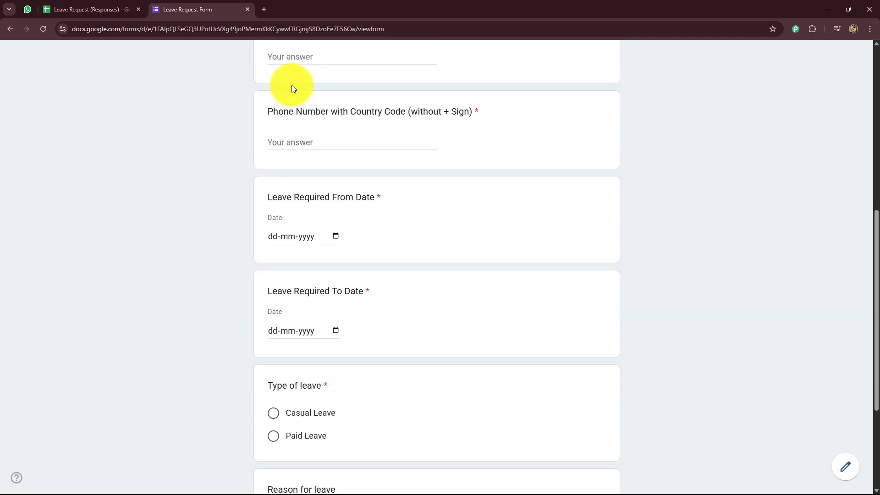
key("ctrl+v")
left_click(211, 108)
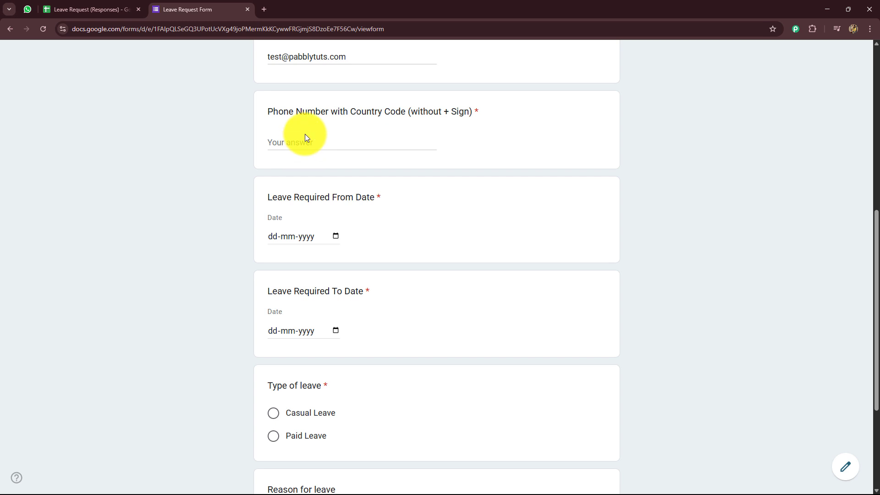
left_click(304, 145)
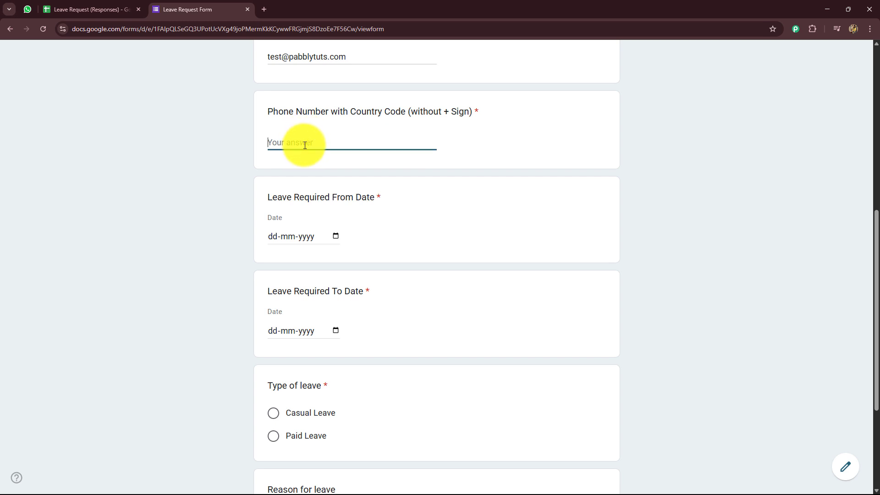
type("8888888888")
scroll(227, 191, "down", 4)
scroll(229, 189, "up", 2)
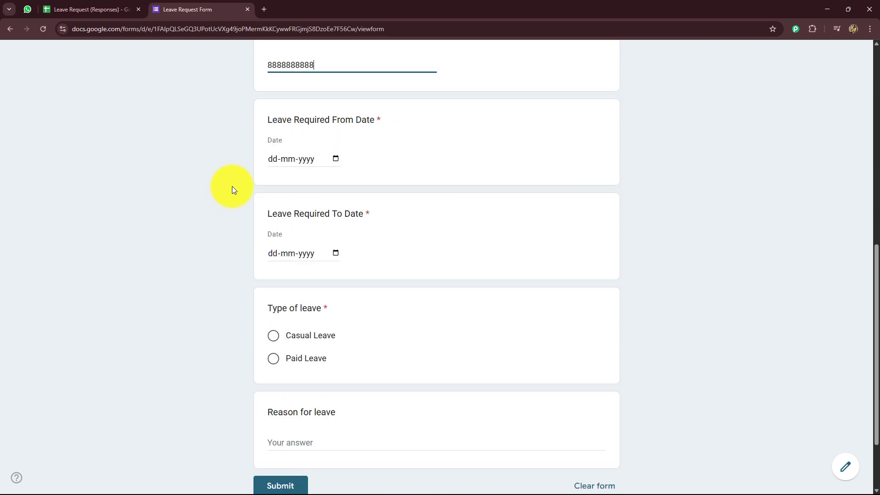
Step: Set the leave dates from 22 June 2025 to 23 June 2025
left_click(297, 158)
left_click(335, 159)
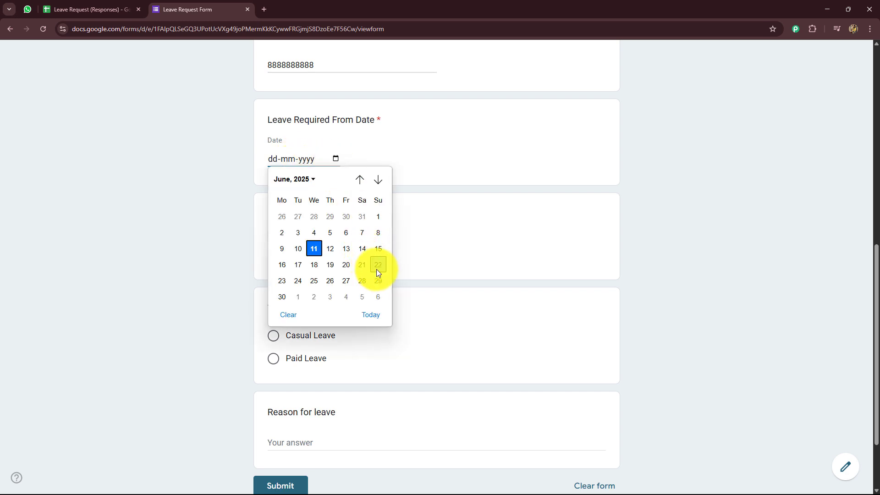
left_click(378, 266)
left_click(336, 254)
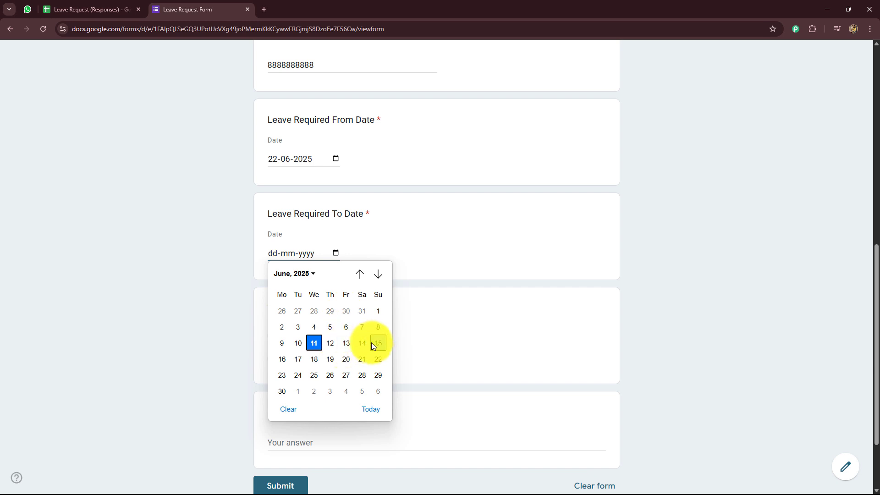
left_click(282, 375)
Step: Choose Casual Leave, give the reason 'Wedding in family', and submit the request
scroll(172, 263, "down", 2)
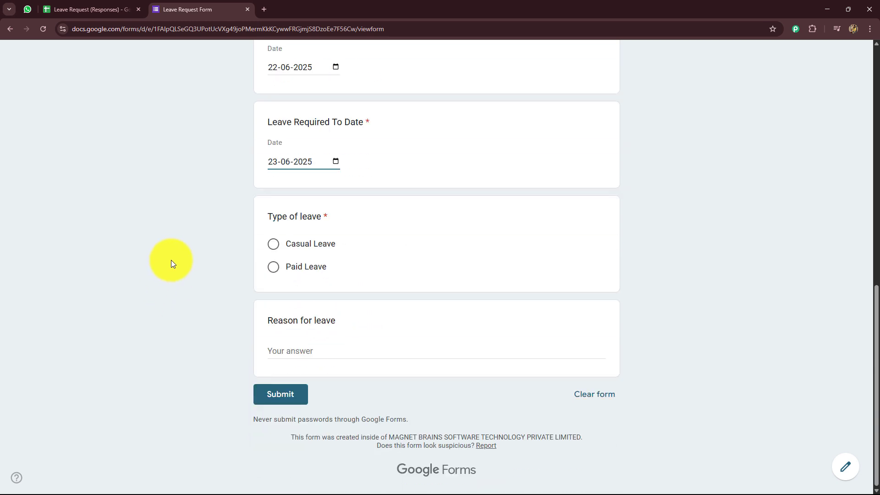
left_click(276, 248)
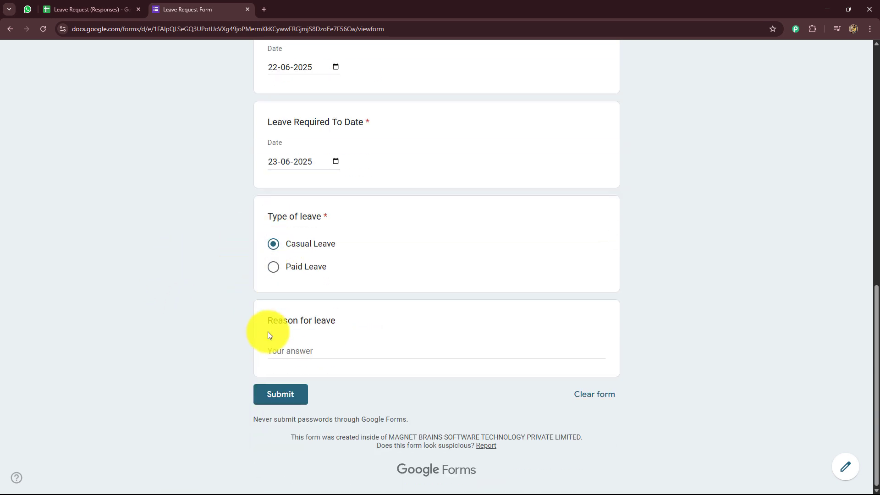
left_click(286, 347)
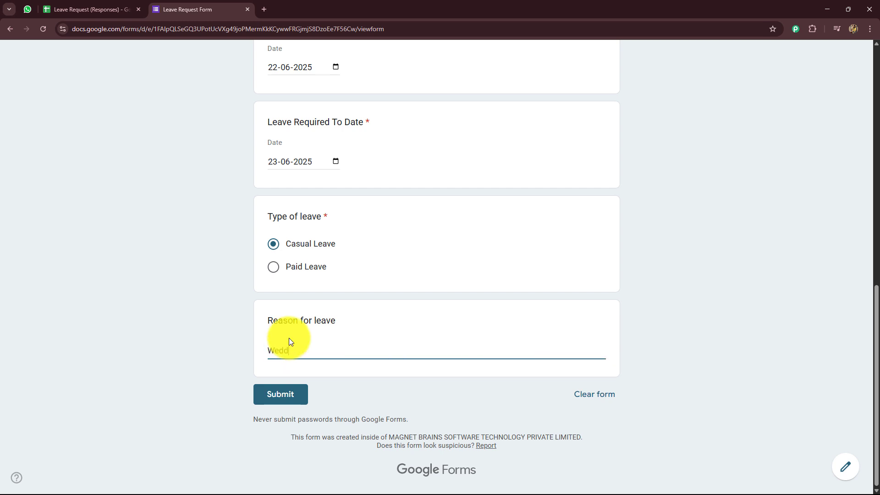
type("Wedding in family")
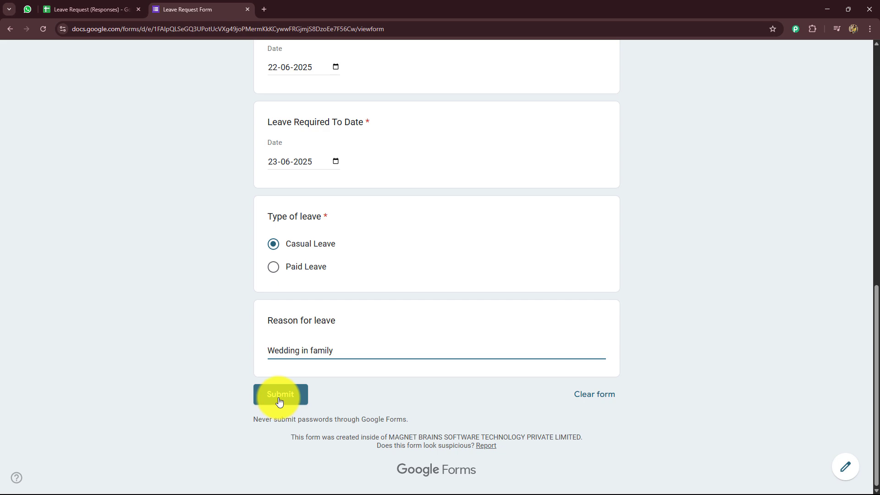
left_click(279, 400)
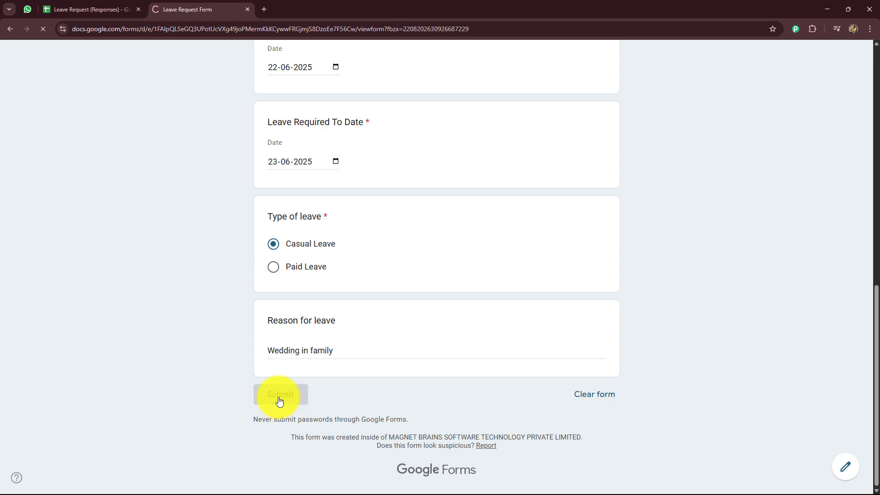
Step: Open the Leave Tracker sheet, check WhatsApp for the new request, then return to the spreadsheet
key("ctrl+shift+Tab")
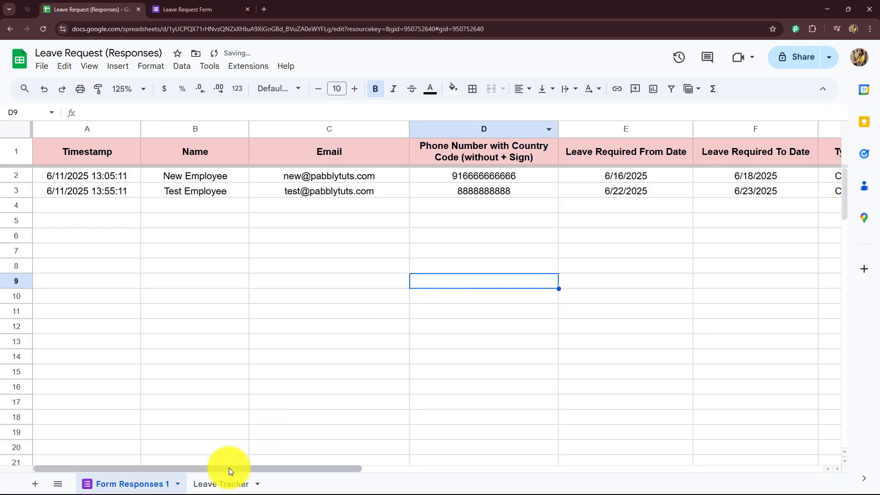
mouse_move(229, 467)
left_mouse_down()
mouse_move(357, 466)
mouse_move(230, 467)
left_mouse_up()
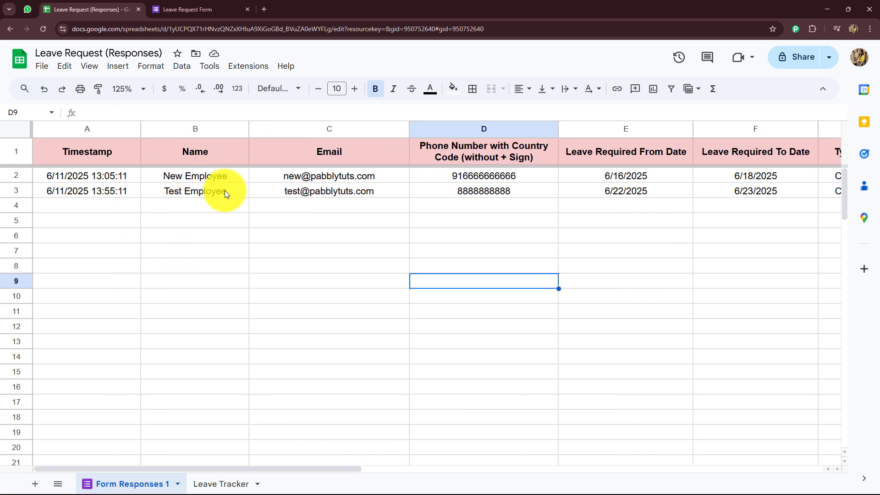
left_click(209, 485)
left_click_drag(144, 468, 335, 491)
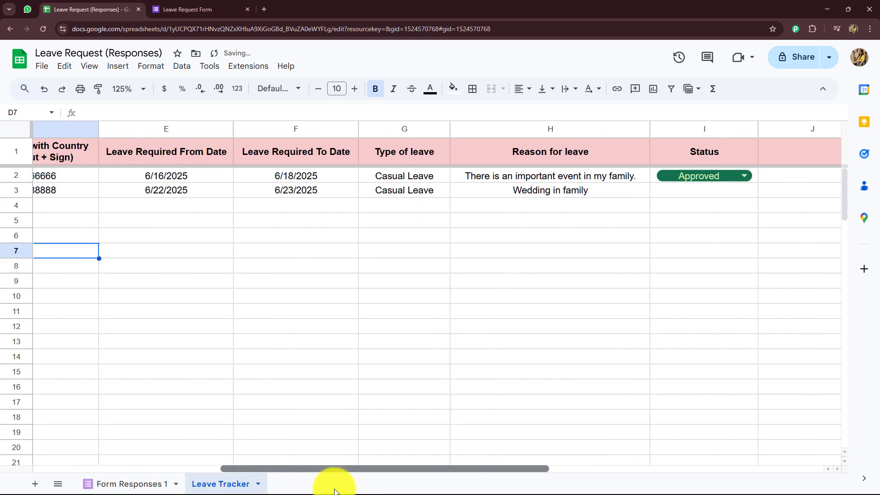
key("ctrl+1")
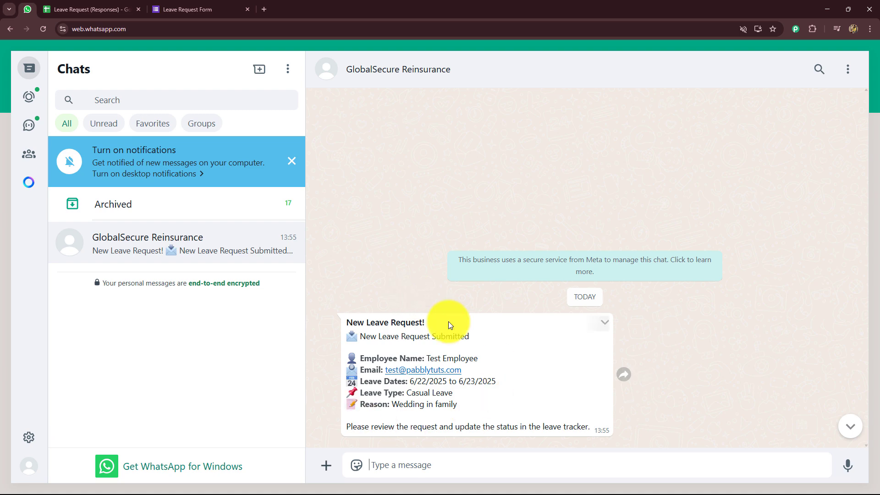
left_click(91, 10)
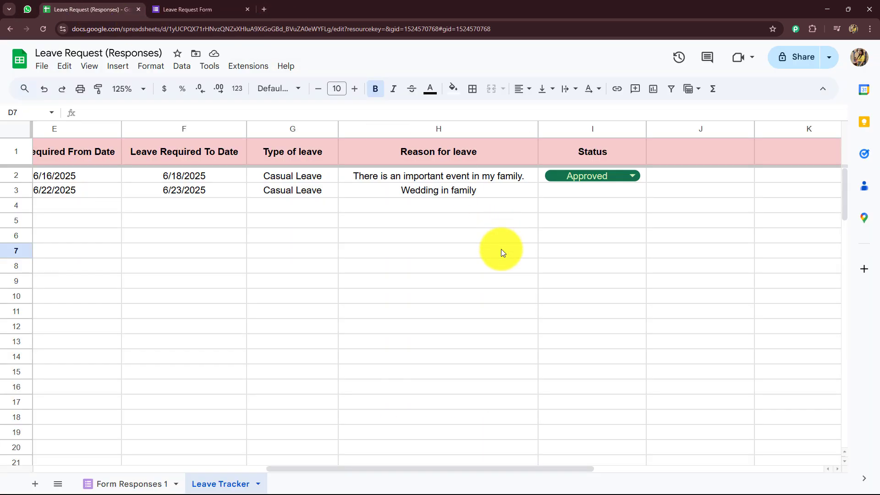
Step: Fill row 2's Approved status down into row 3, then check WhatsApp for the approval message
left_click(645, 182)
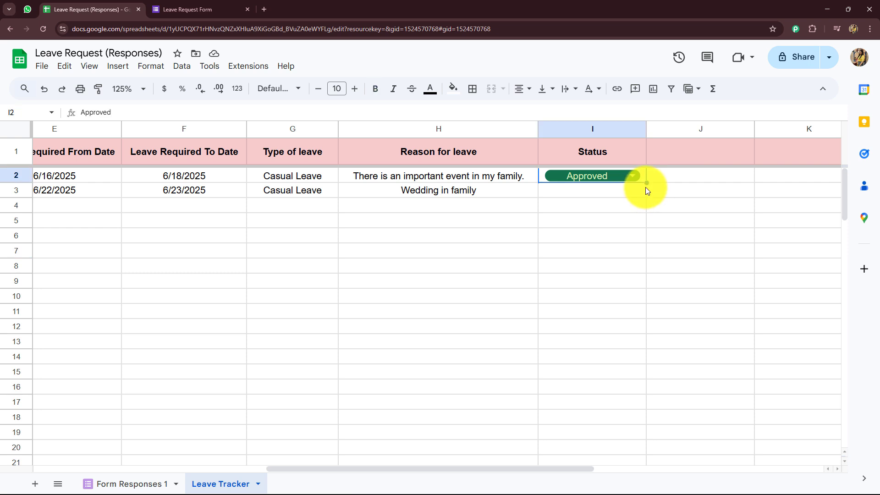
left_click_drag(645, 184, 642, 197)
left_click(592, 206)
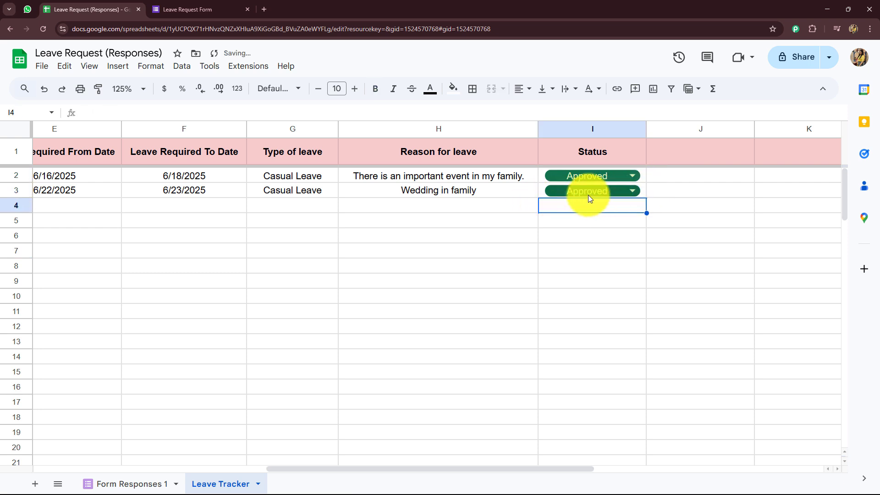
scroll(348, 469, "left", 10)
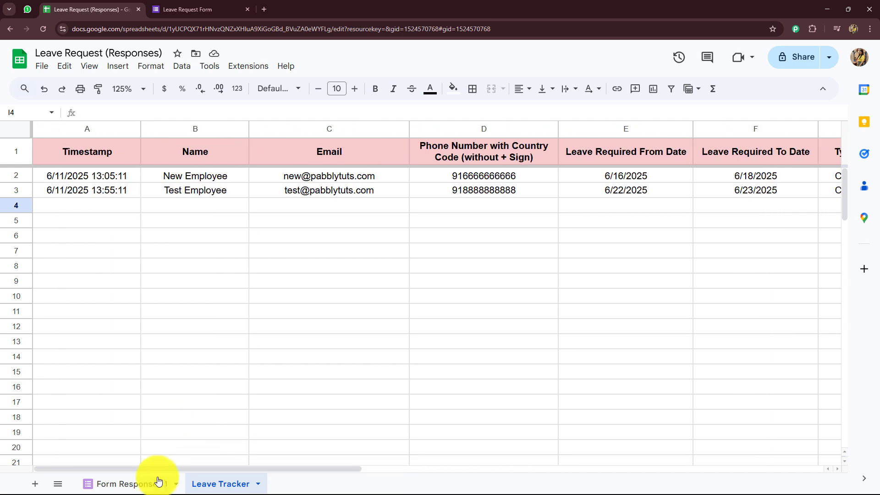
key("ctrl+1")
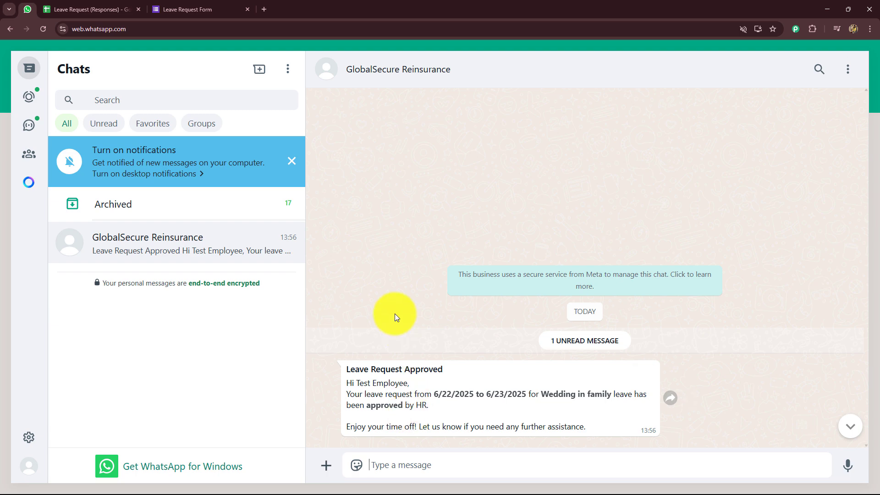
Step: Return to the spreadsheet tab, then switch to the desktop with a fresh browser tab
left_click(98, 9)
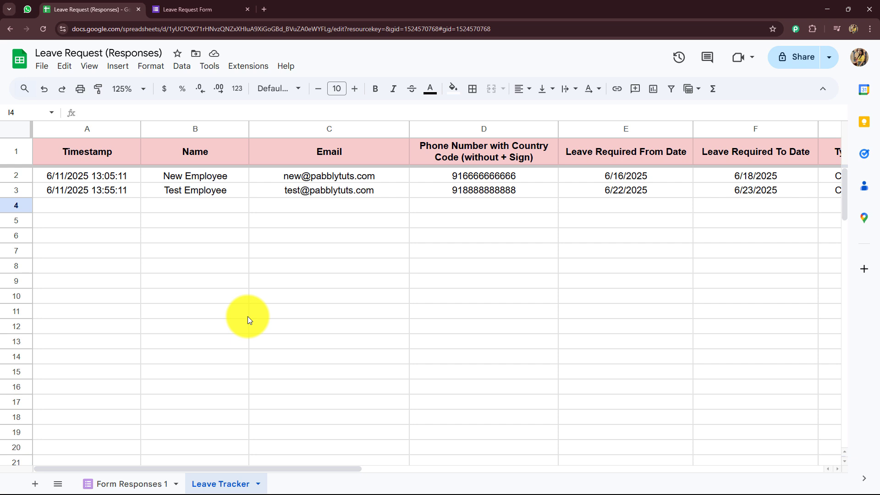
key("ctrl+super+Right")
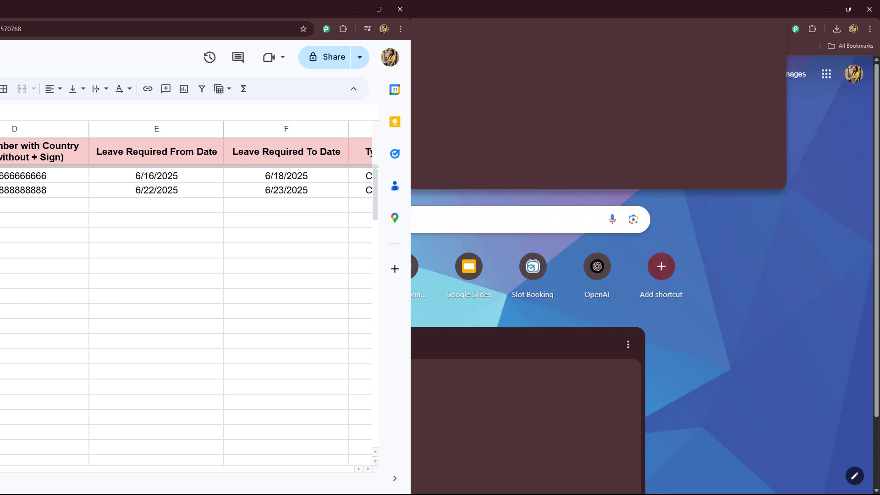
Step: Go to the Pabbly Connect website and sign in to the Pabbly account
left_click(135, 28)
type("pabb")
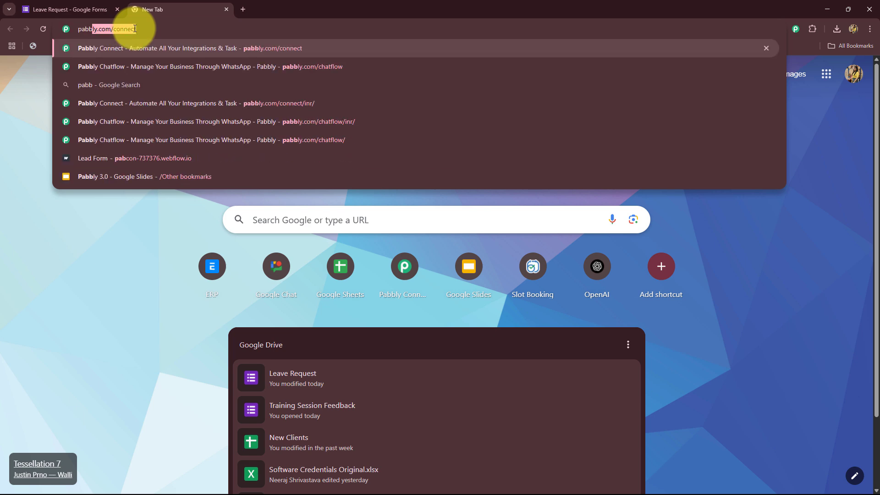
key("Return")
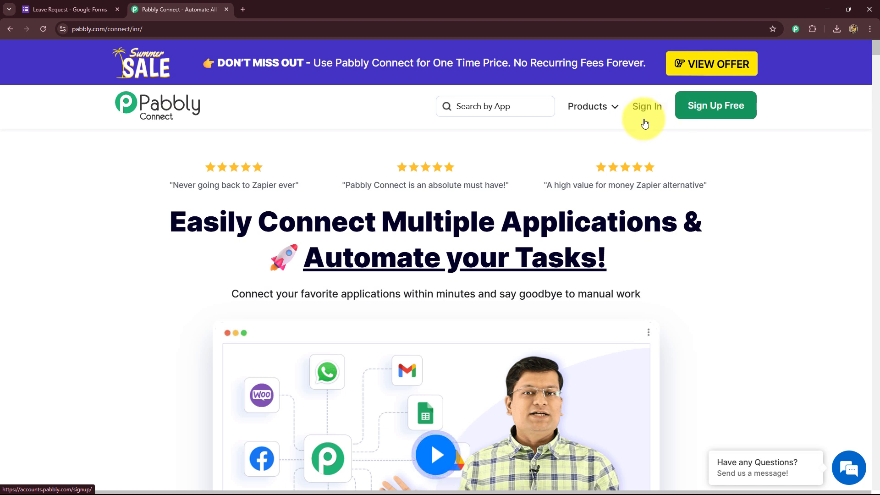
left_click_drag(179, 236, 683, 271)
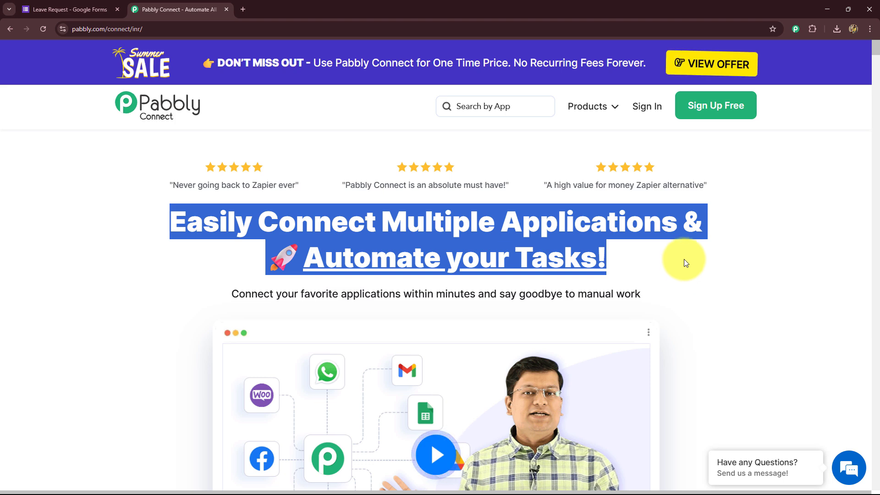
left_click(171, 296)
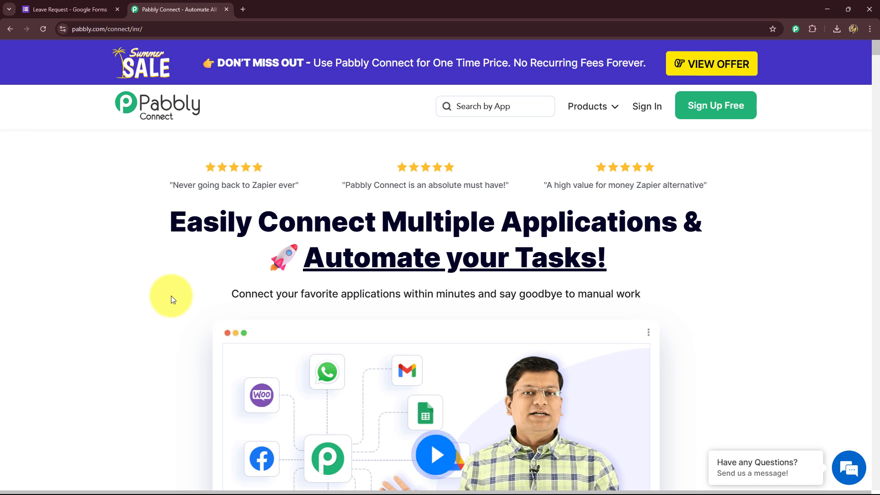
left_click(647, 106)
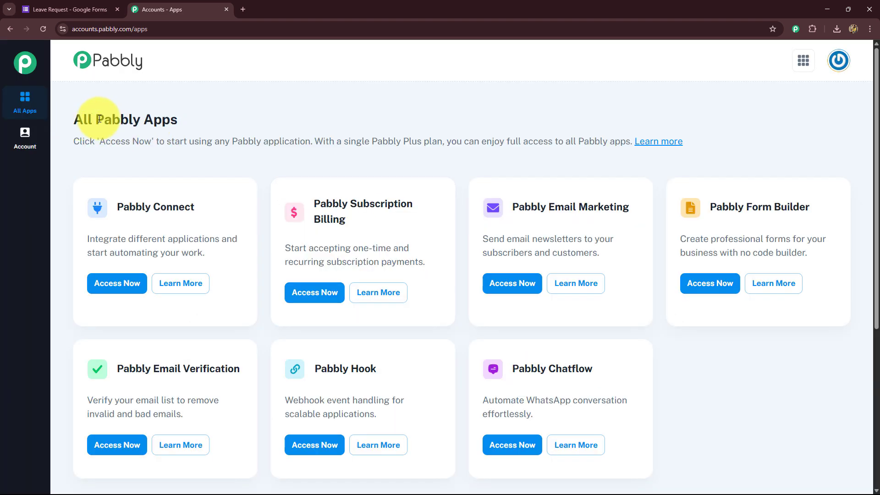
Step: Launch Pabbly Connect and Pabbly Chatflow in new tabs, then view the Connect dashboard
left_click_drag(74, 119, 182, 127)
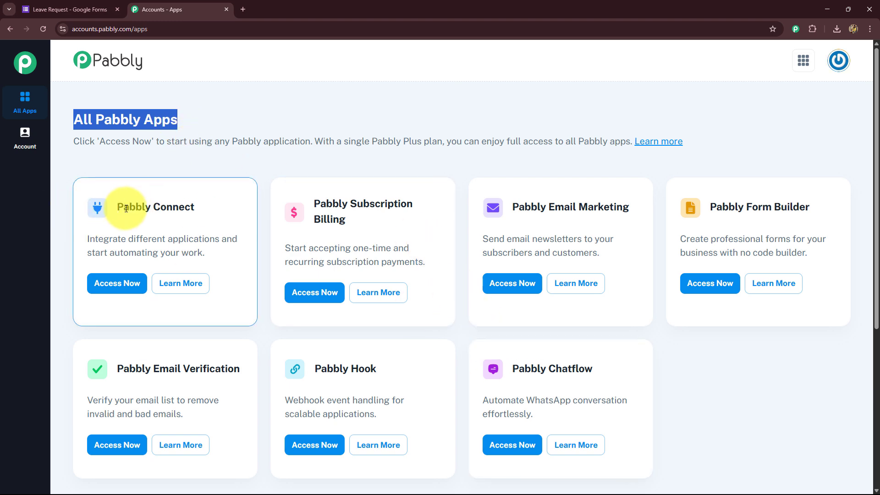
left_click_drag(118, 209, 197, 212)
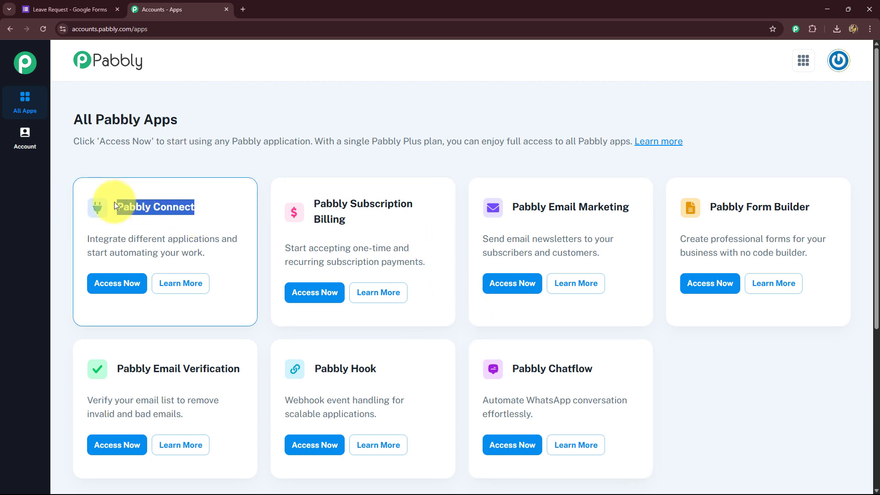
left_click(143, 288)
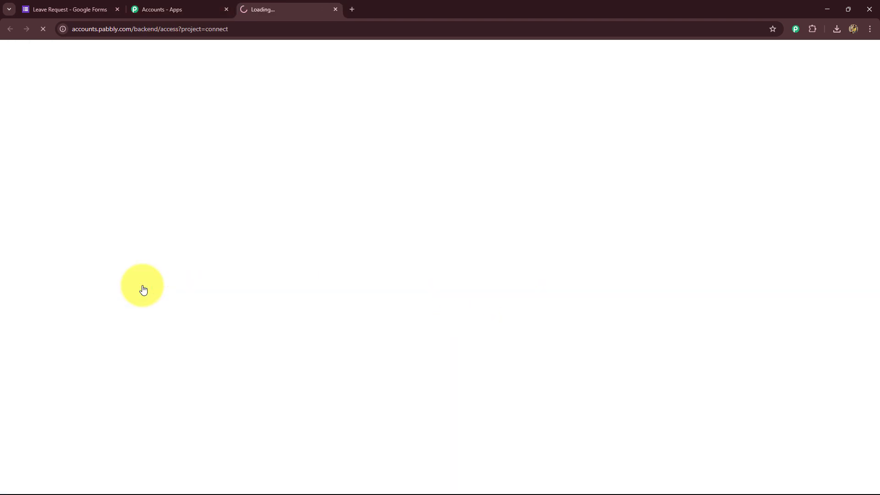
left_click(185, 8)
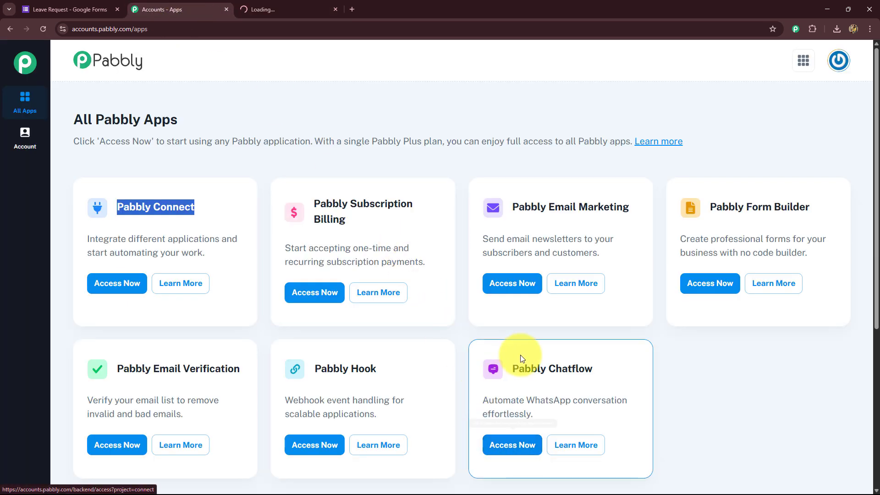
left_click_drag(510, 369, 595, 370)
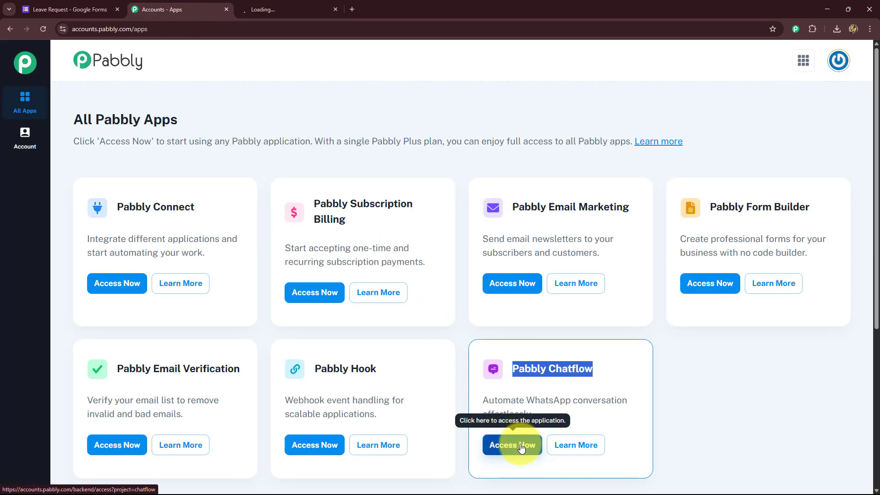
left_click(521, 447)
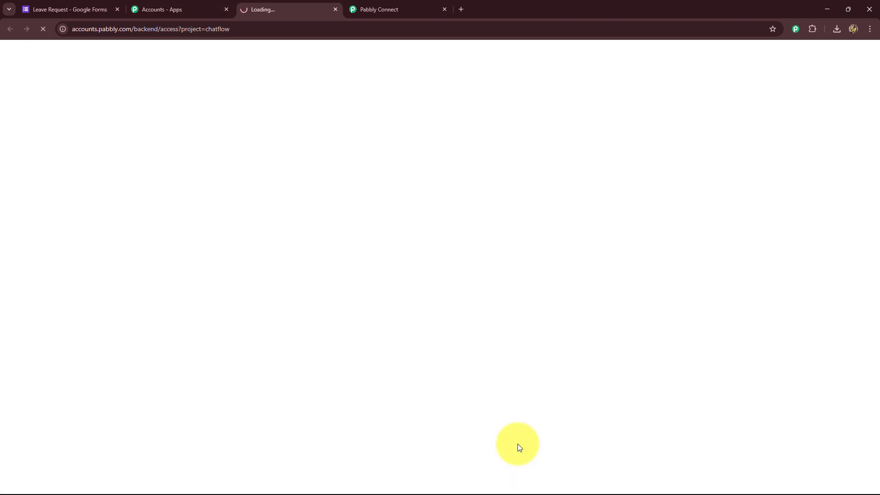
left_click(390, 5)
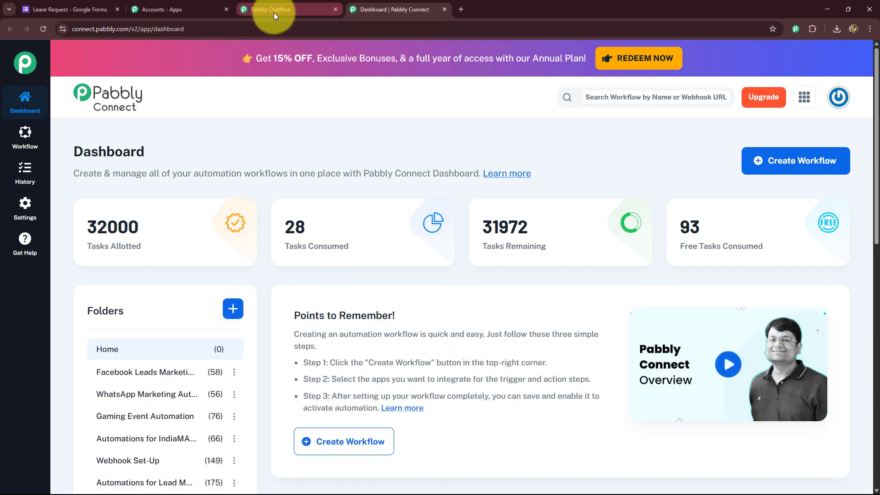
left_click(284, 10)
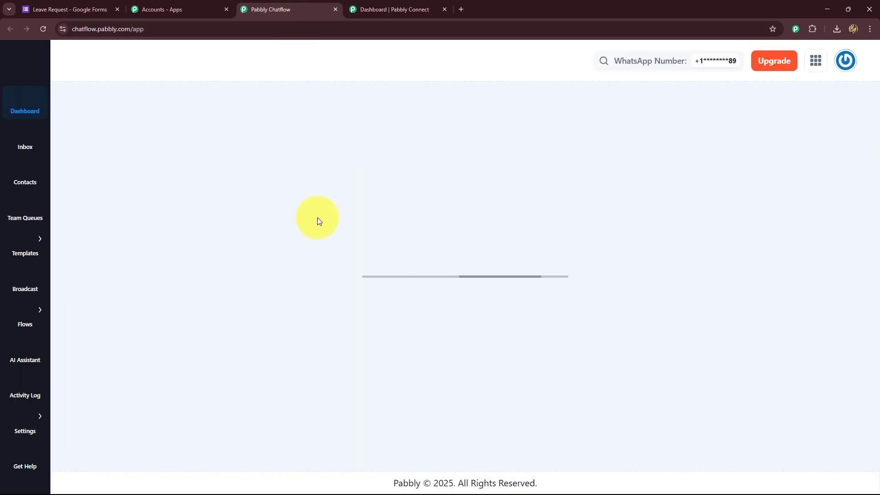
left_click(417, 8)
scroll(424, 287, "down", 6)
scroll(423, 287, "up", 4)
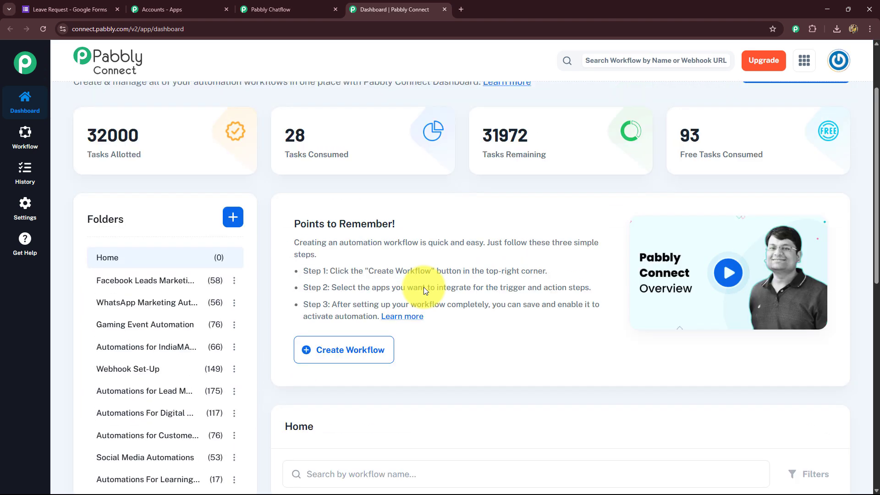
scroll(423, 287, "down", 2)
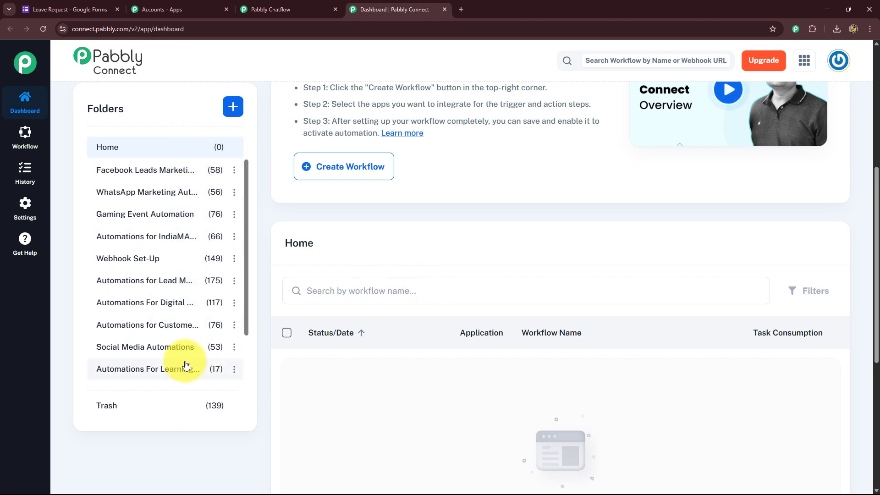
scroll(586, 282, "up", 6)
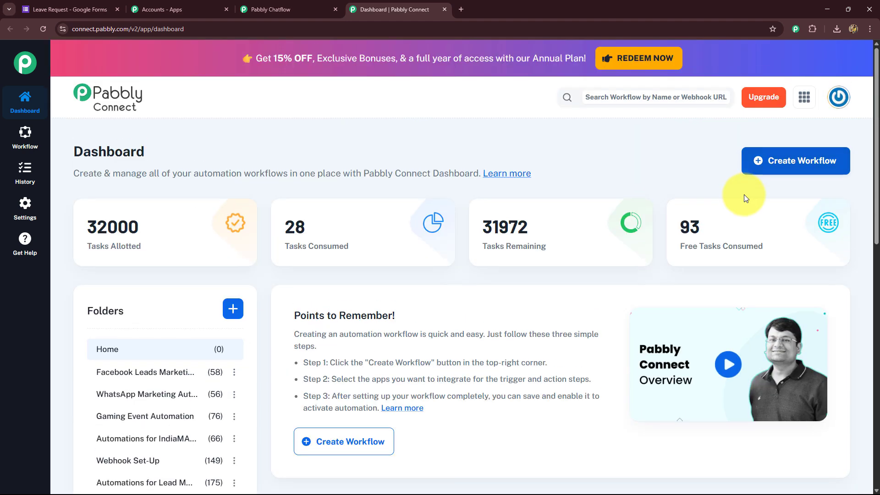
Step: Start a new workflow named 'Setup an Automated Leave Management System using Google Sheets & Pabbly Chatflow'
left_click(777, 169)
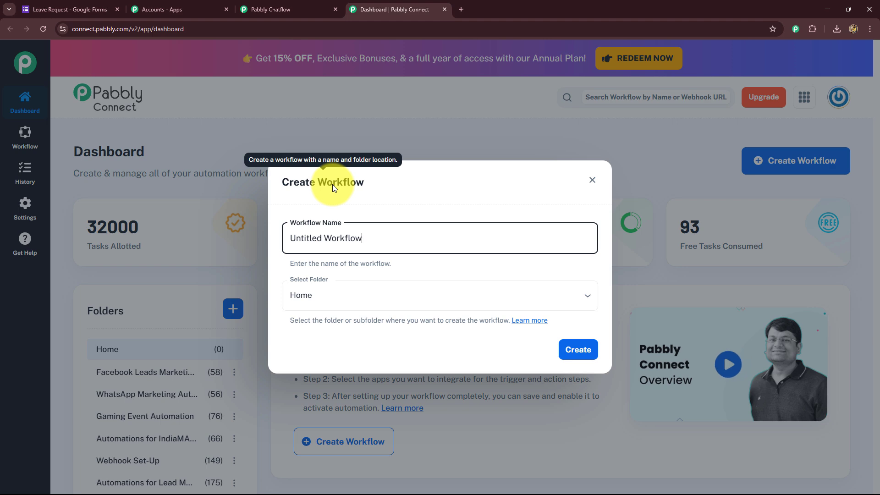
left_click_drag(385, 236, 257, 246)
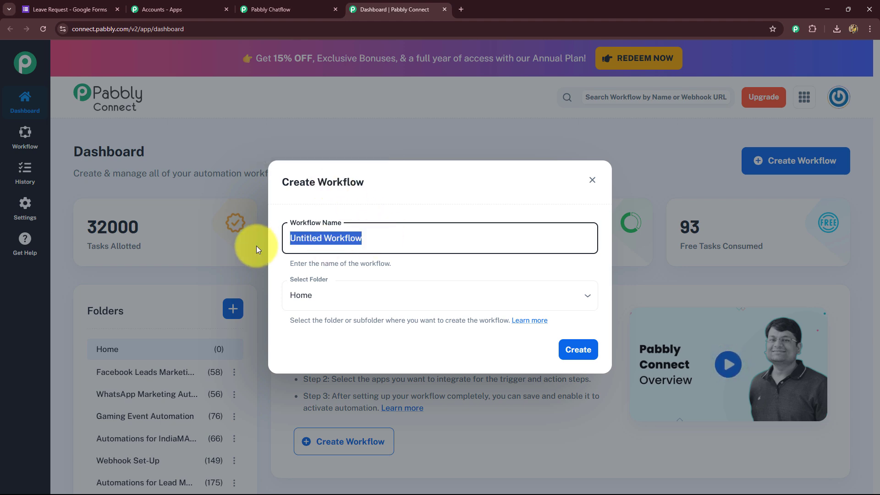
key("BackSpace")
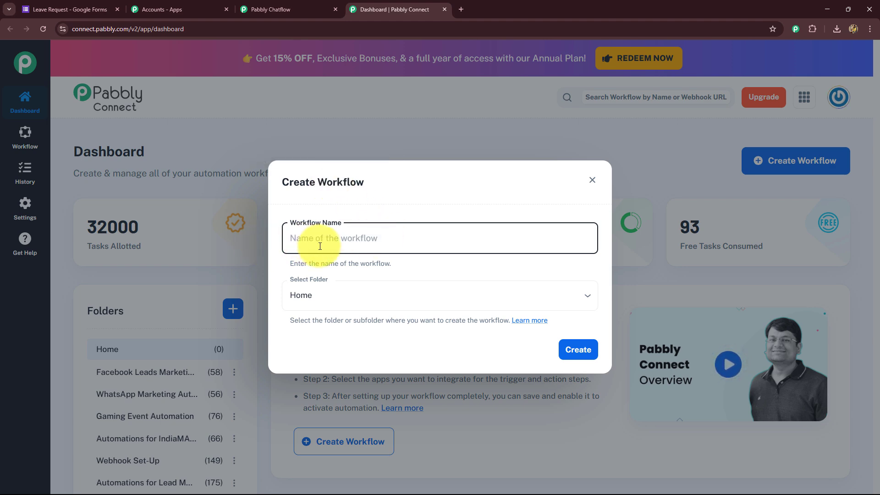
key("ctrl+v")
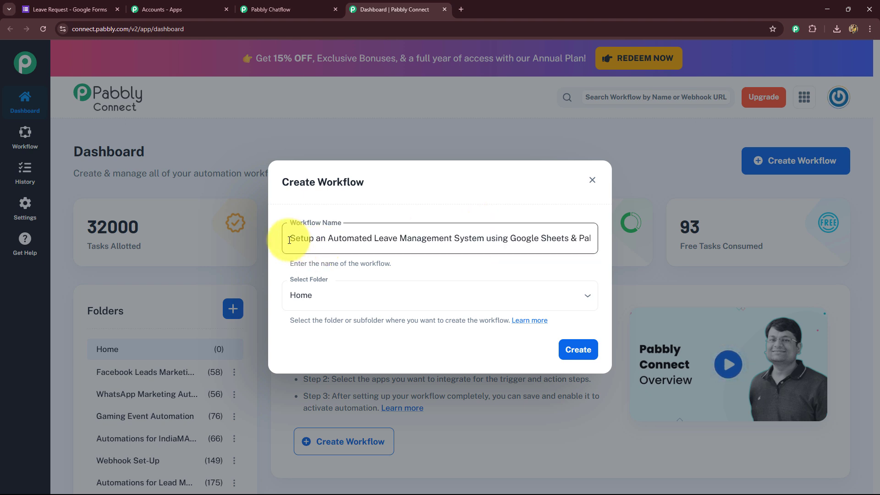
left_click_drag(291, 238, 590, 261)
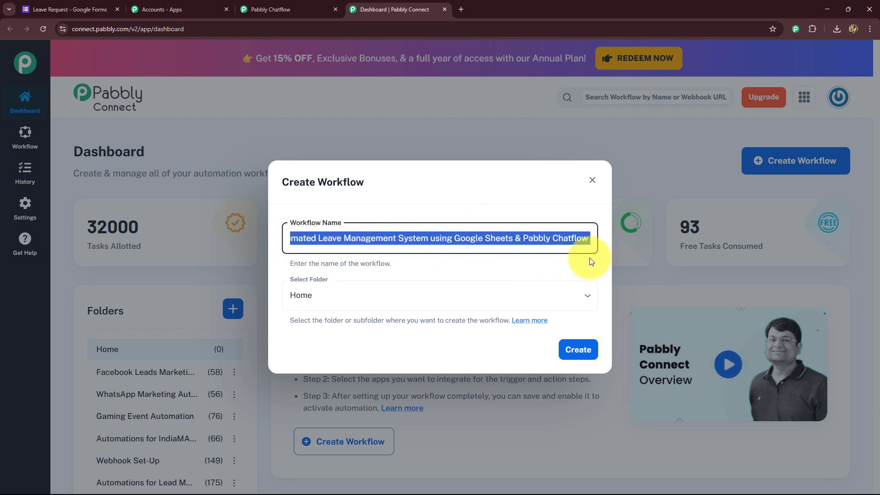
left_click(529, 258)
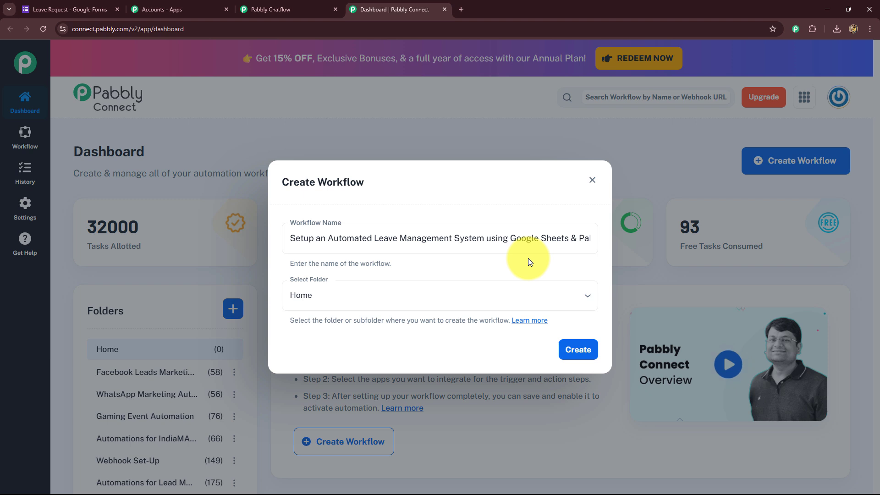
Step: Place the workflow in the WhatsApp Marketing Automations folder and create it
left_click(492, 287)
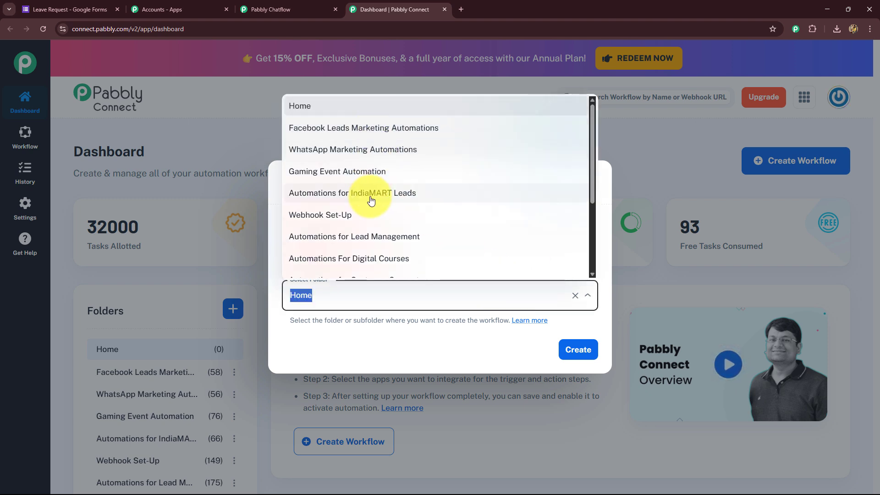
scroll(366, 201, "down", 3)
scroll(349, 257, "up", 3)
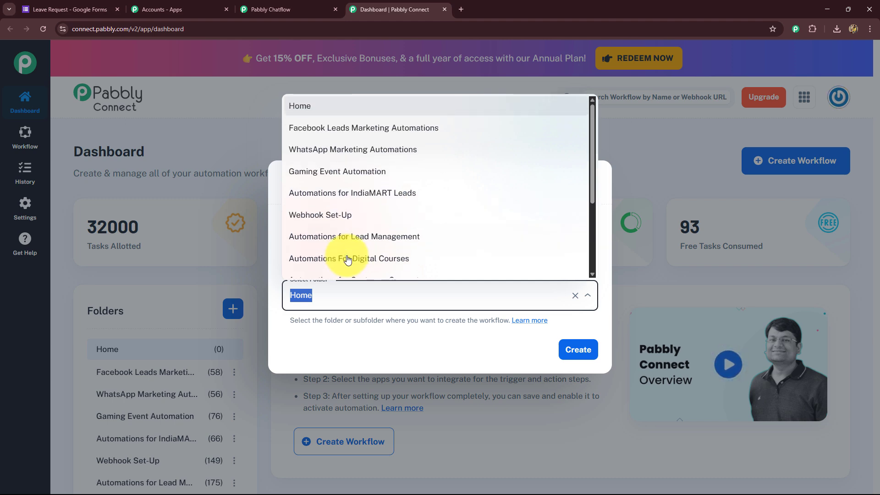
scroll(349, 260, "down", 2)
scroll(348, 259, "up", 3)
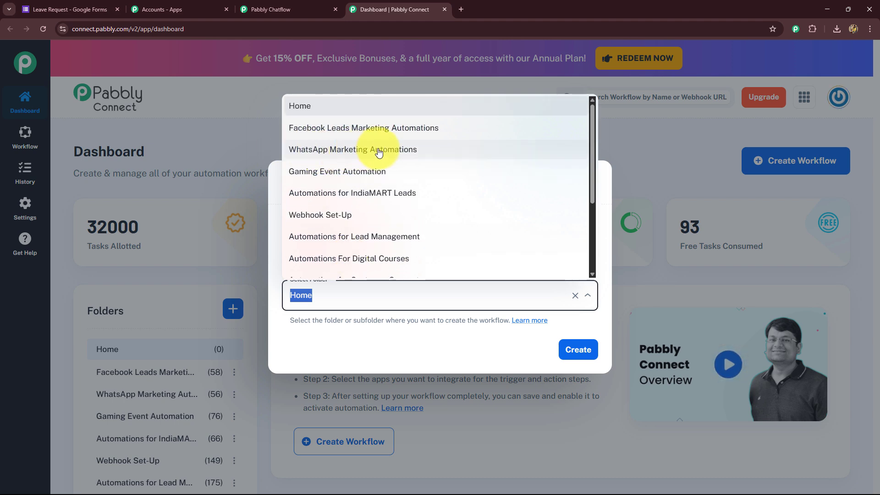
left_click(352, 156)
left_click(591, 352)
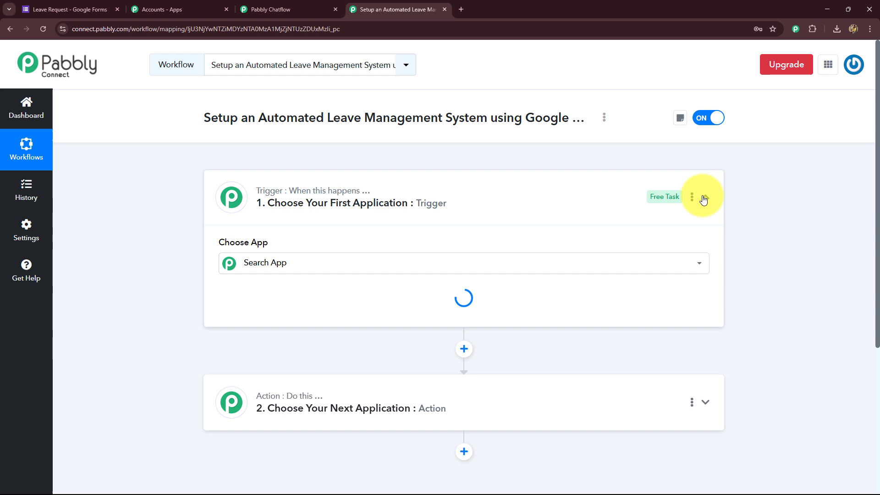
Step: Collapse the trigger's app chooser and briefly check the Leave Request form before returning
left_click(704, 198)
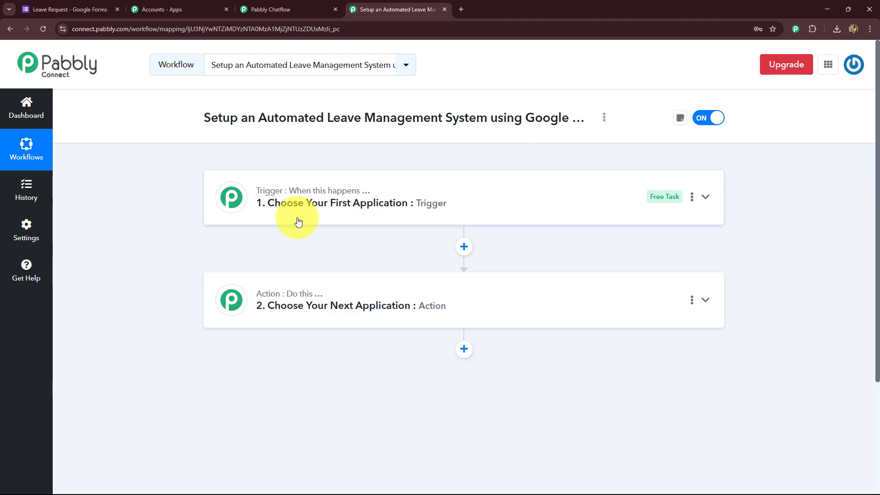
left_click(57, 9)
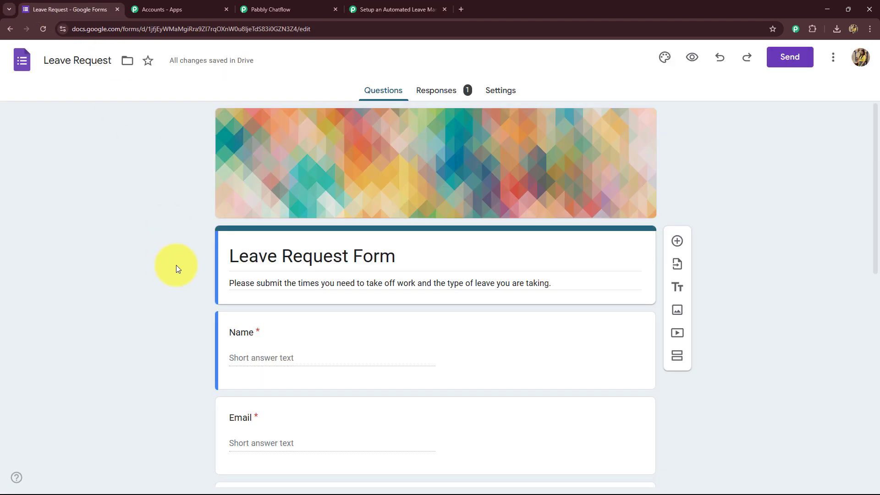
scroll(176, 265, "down", 6)
scroll(176, 265, "up", 6)
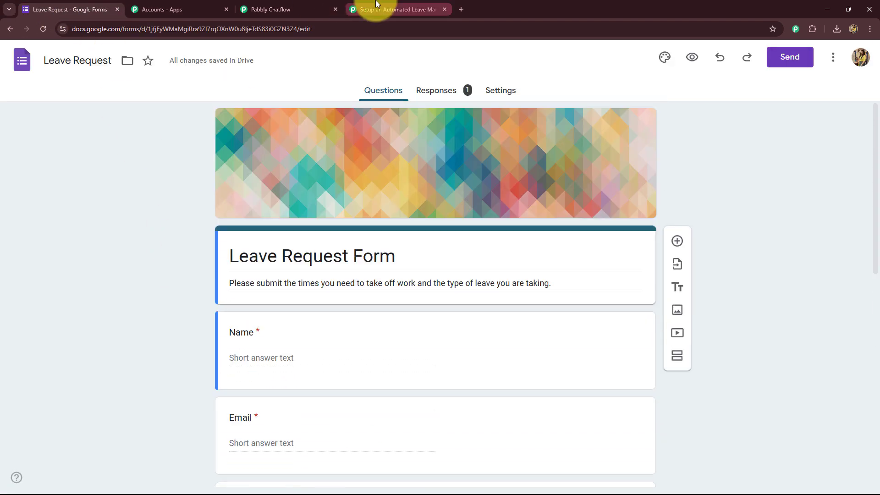
left_click(376, 6)
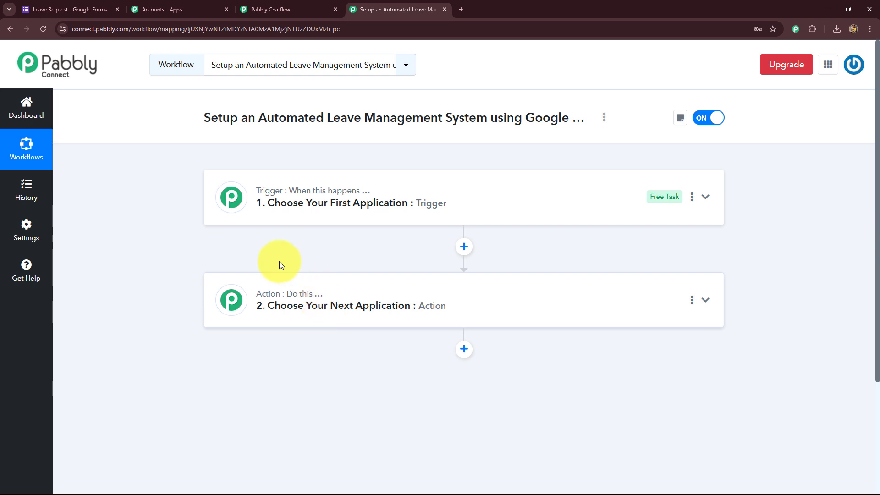
mouse_move(312, 301)
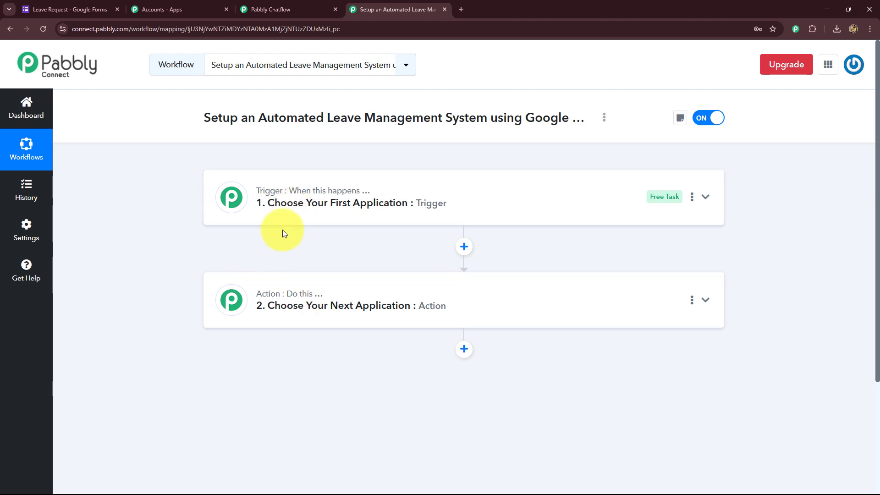
Step: Set the trigger to Google Forms, found by searching 'Googl', with the New Response Received event
left_click(222, 197)
scroll(207, 258, "down", 2)
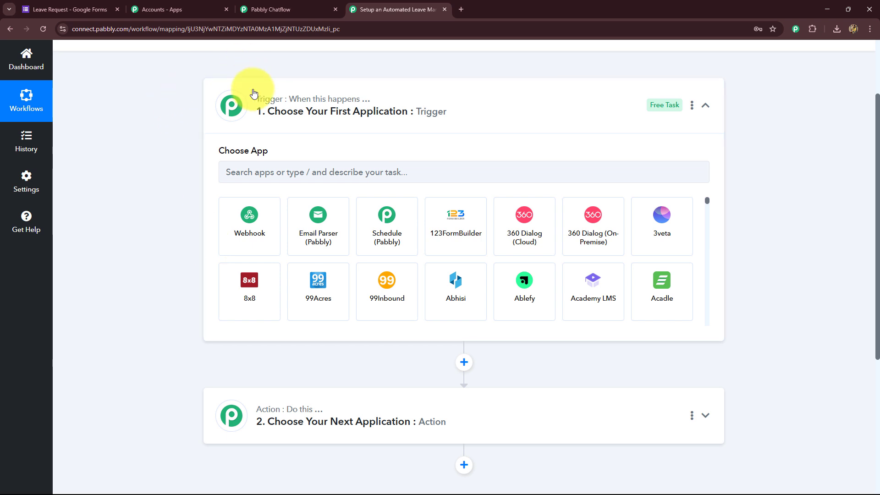
left_click(237, 176)
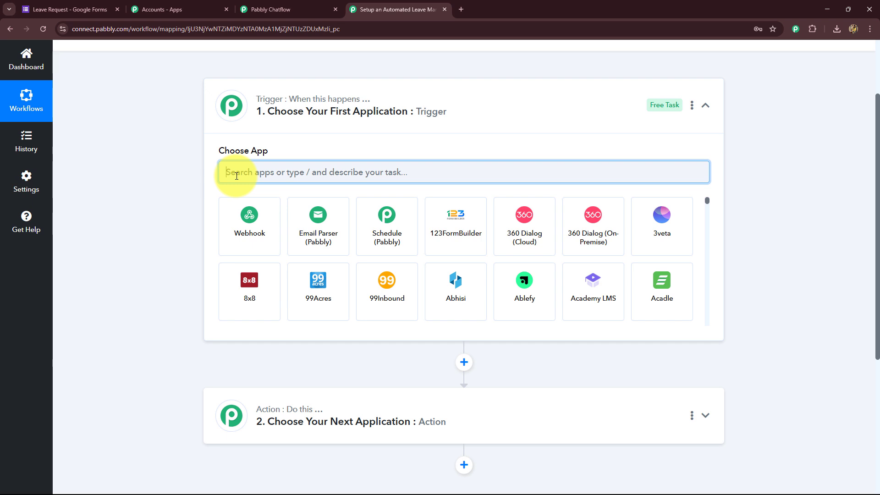
type("Googl")
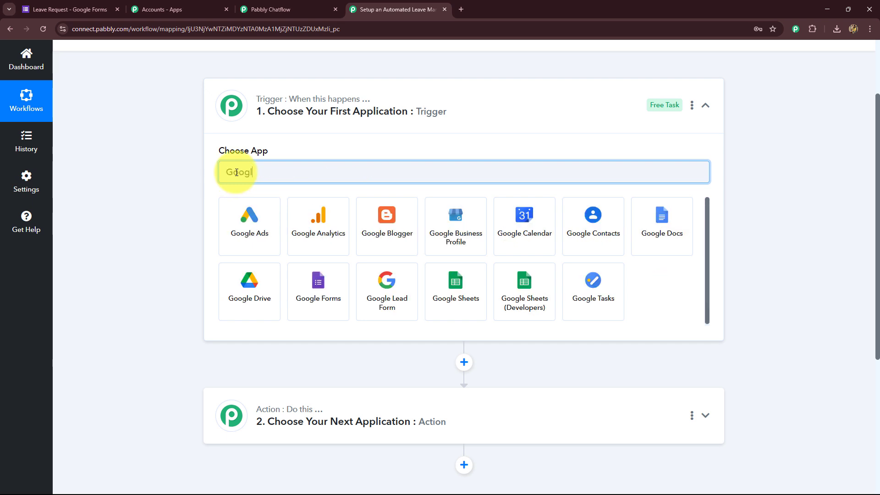
left_click(313, 300)
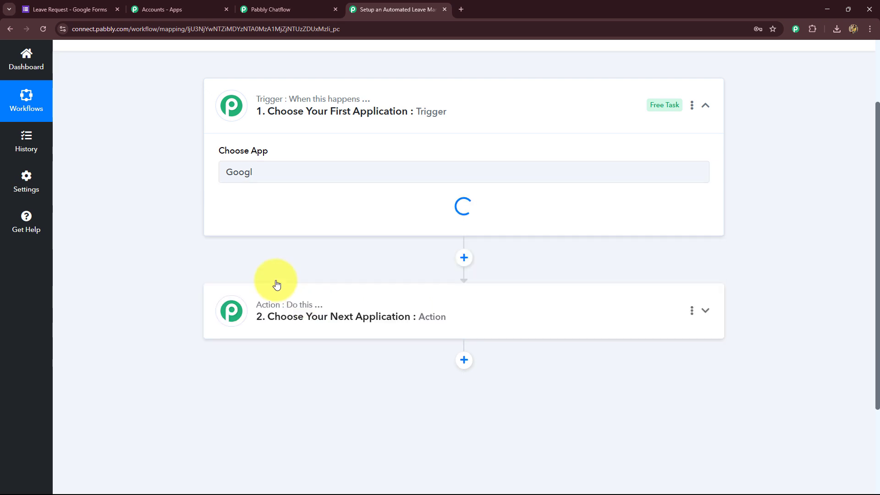
left_click(224, 225)
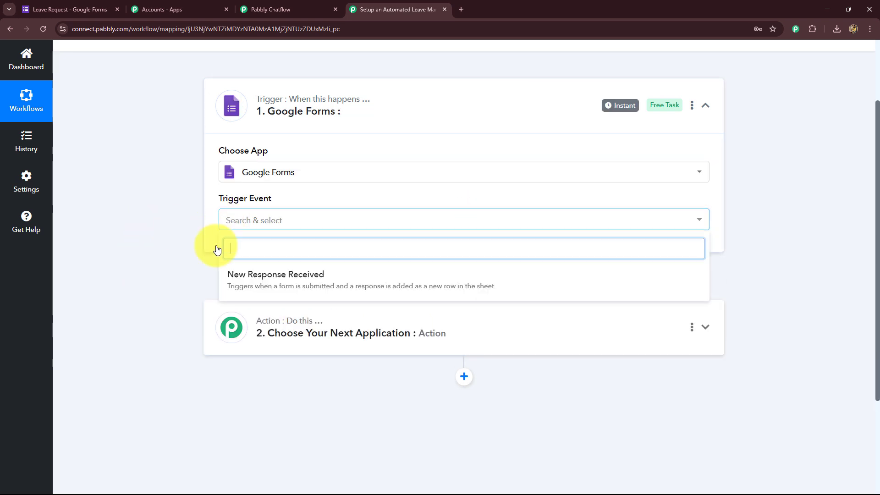
left_click(255, 287)
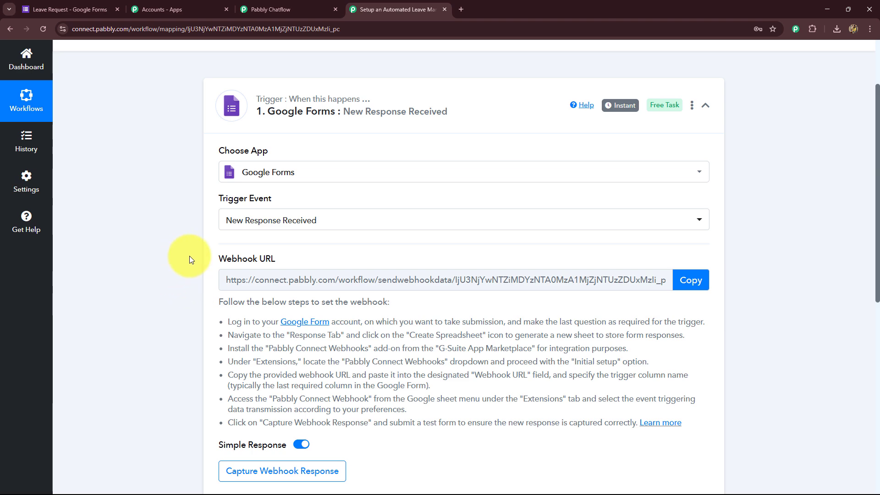
Step: Review the webhook setup instructions, glance at the form, and copy the trigger's webhook URL
scroll(191, 259, "down", 4)
scroll(192, 257, "up", 4)
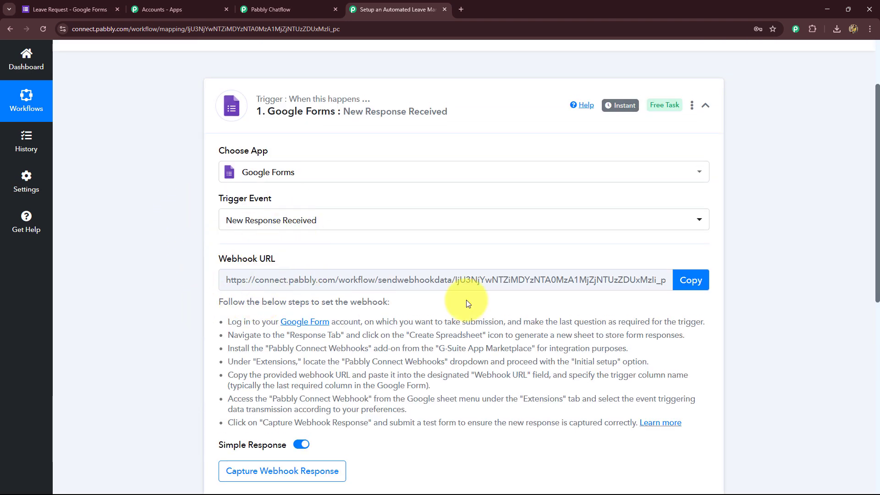
left_click_drag(243, 334, 668, 426)
left_click(431, 363)
scroll(431, 363, "down", 4)
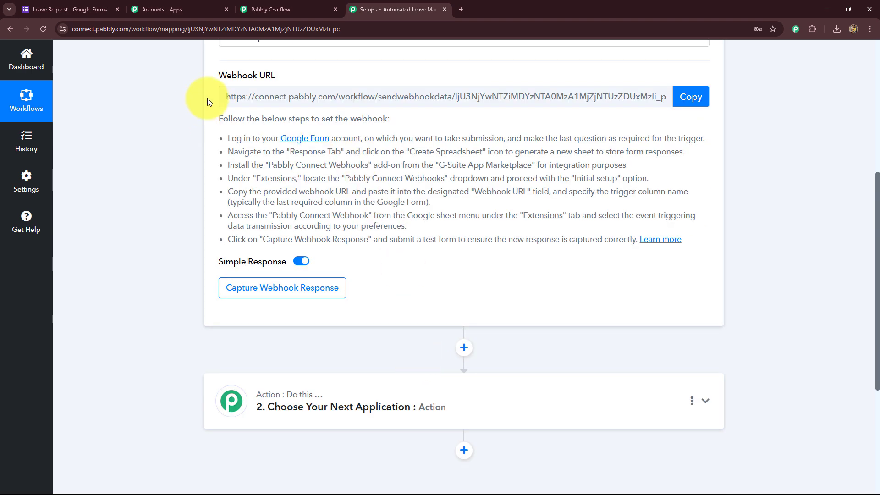
left_click(46, 6)
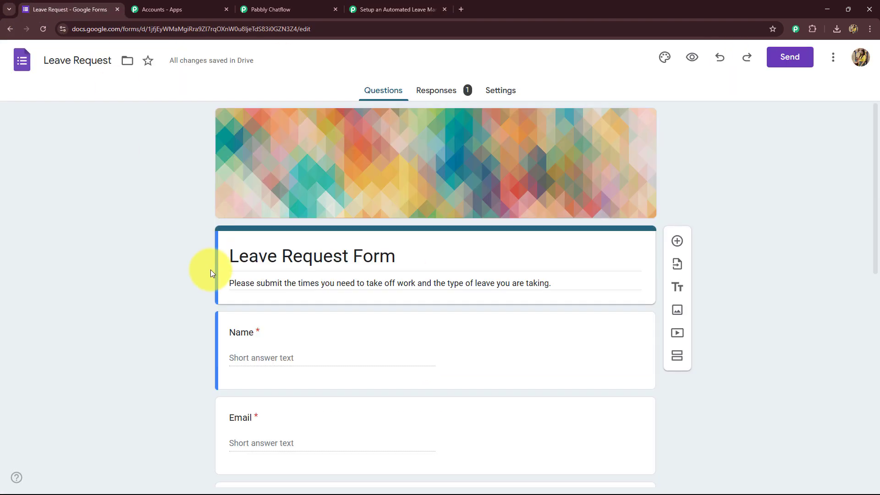
left_click(367, 8)
scroll(334, 217, "up", 4)
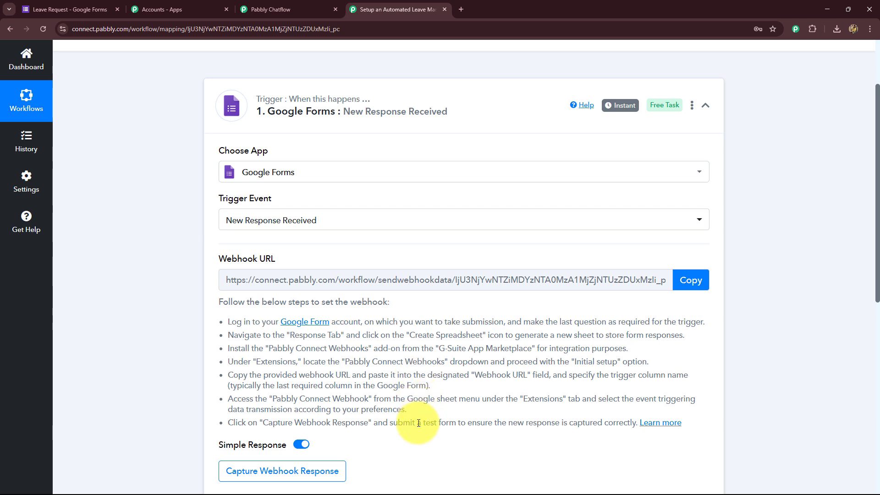
left_click(691, 280)
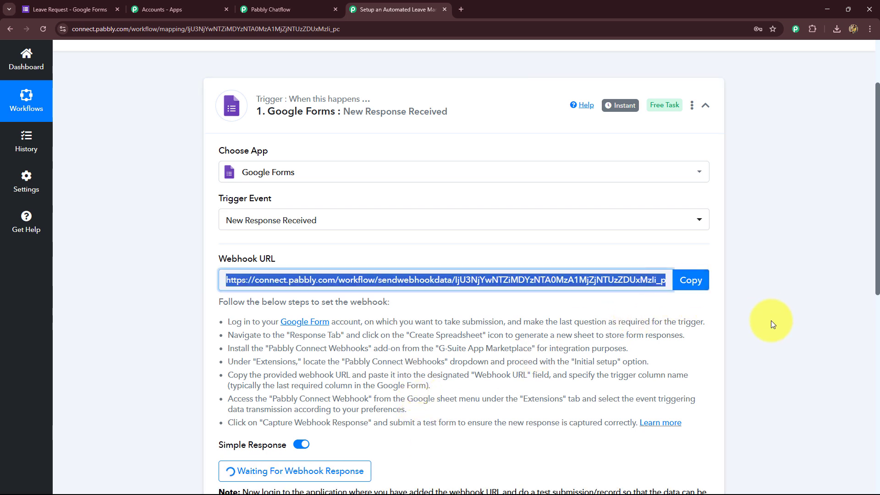
scroll(769, 321, "down", 4)
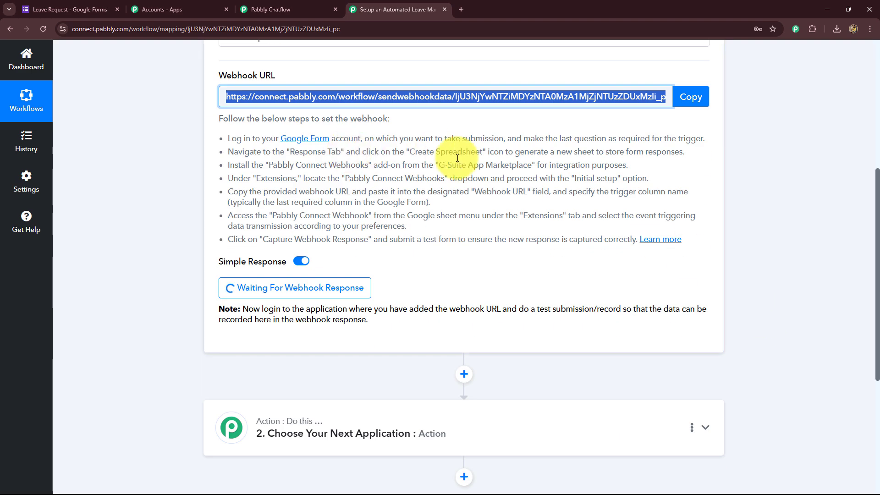
Step: Open the Leave Request form editor and review its name, email, phone, date, leave-type and reason questions
left_click(50, 9)
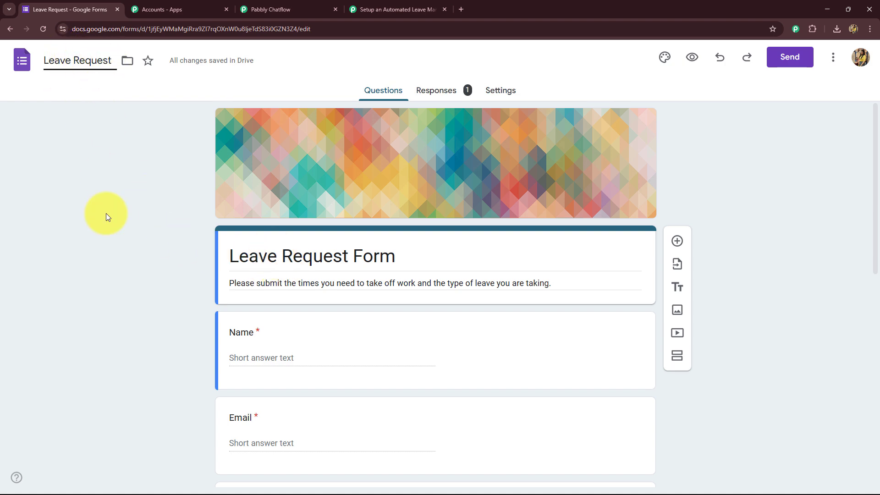
scroll(121, 210, "down", 4)
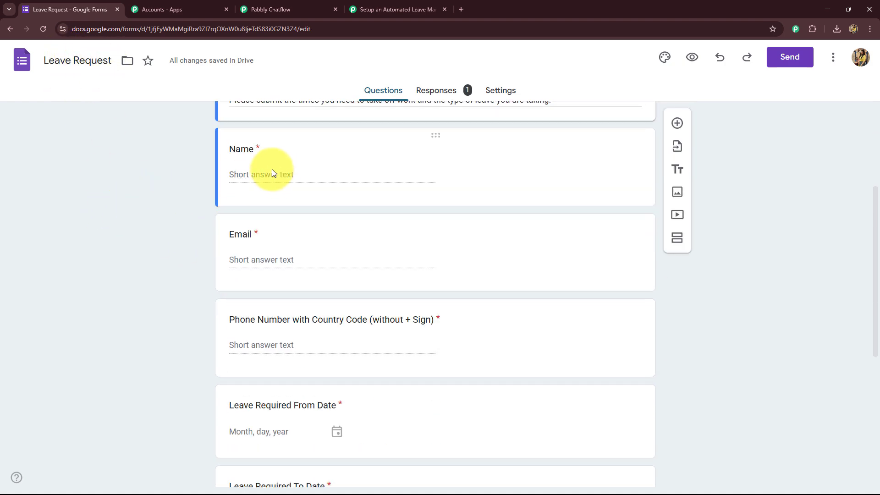
scroll(284, 260, "down", 2)
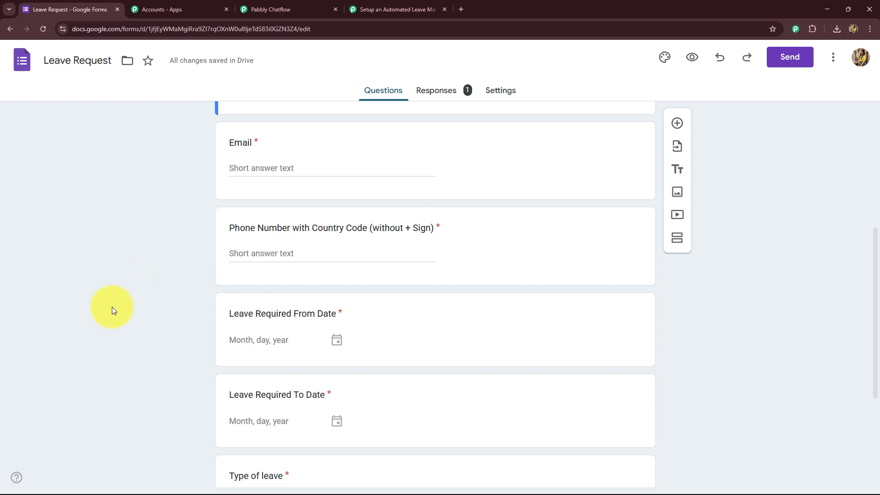
scroll(163, 284, "down", 4)
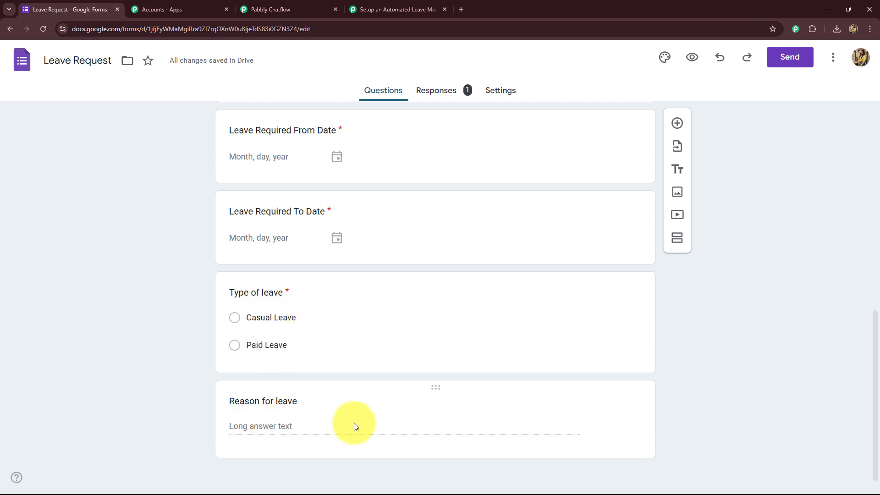
scroll(326, 138, "up", 6)
scroll(321, 335, "down", 6)
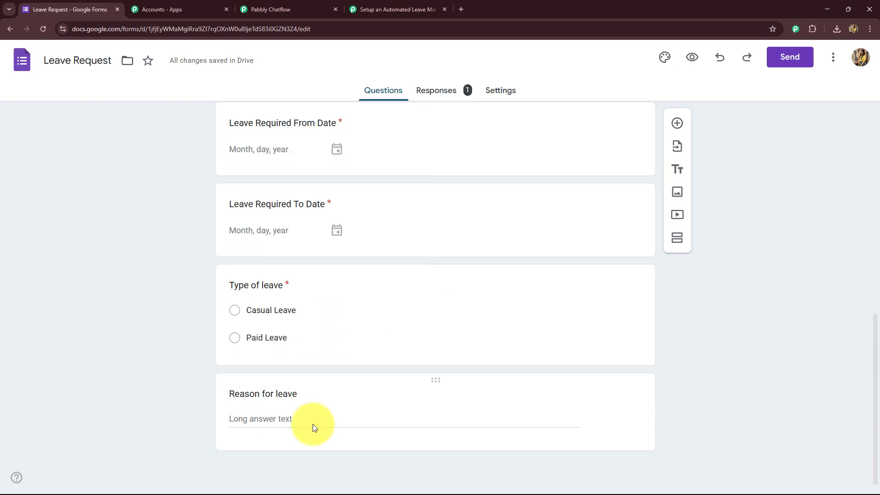
scroll(313, 424, "up", 10)
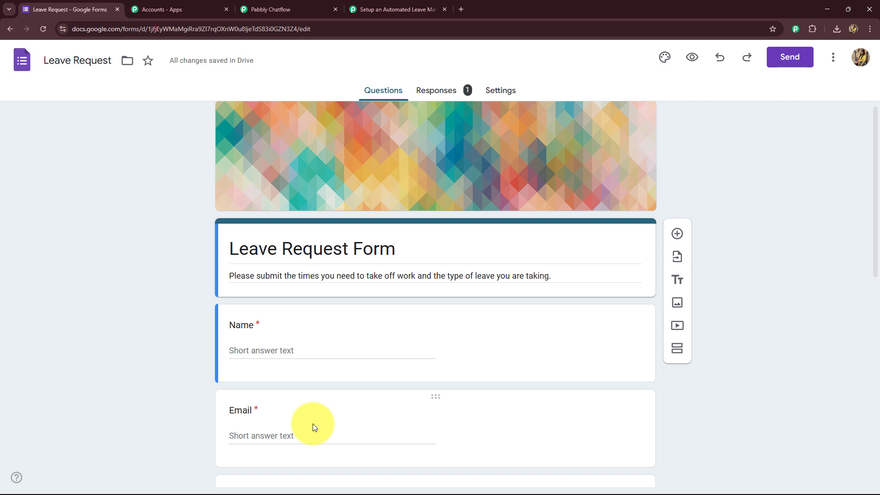
scroll(159, 331, "down", 5)
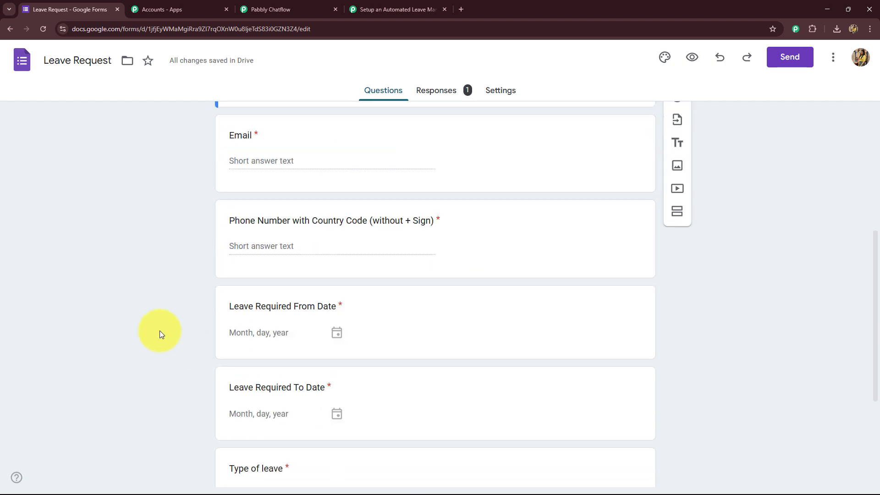
scroll(159, 331, "down", 4)
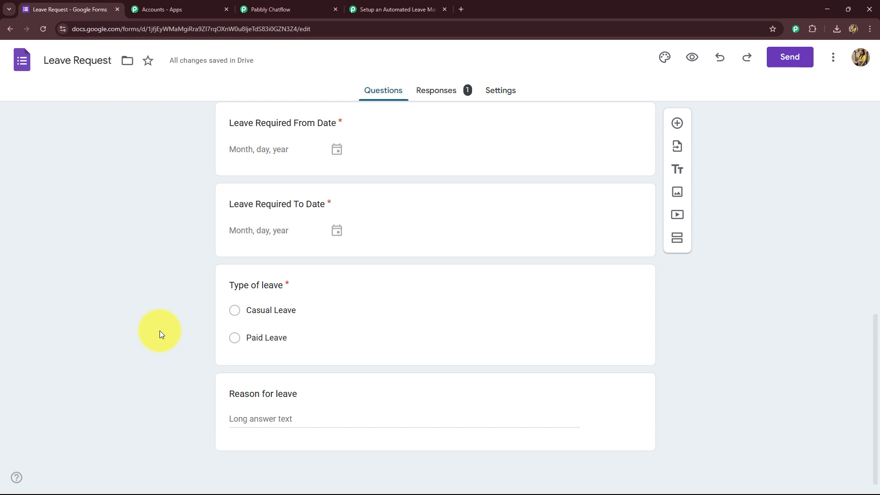
Step: Open the form's linked Responses spreadsheet and check the Timestamp to Reason for leave headers
left_click(438, 93)
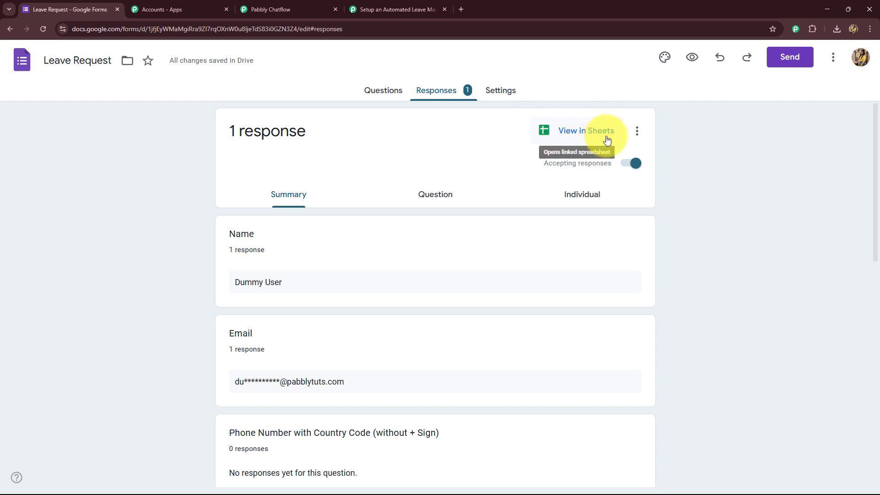
left_click(580, 132)
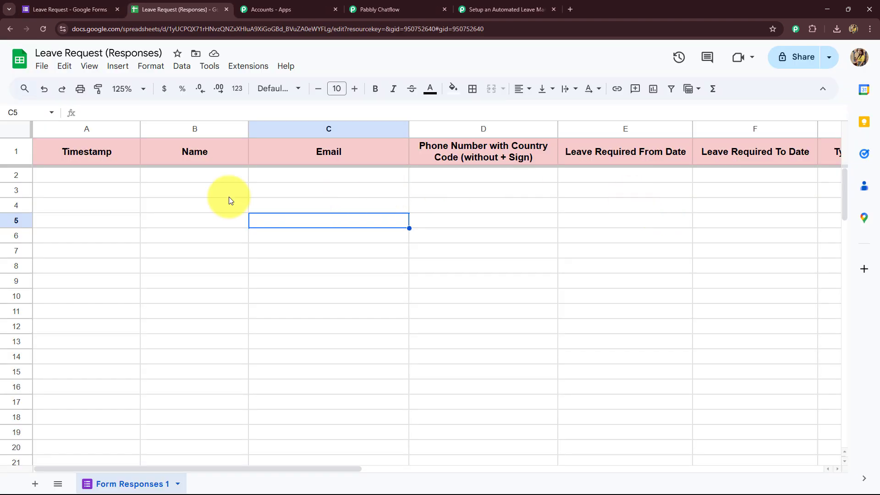
left_click(229, 197)
left_click_drag(144, 469, 278, 469)
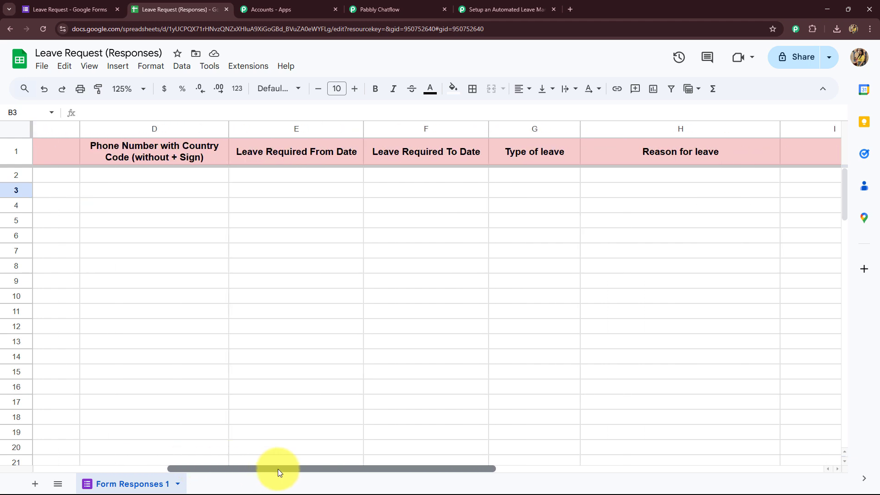
left_click_drag(278, 469, 127, 476)
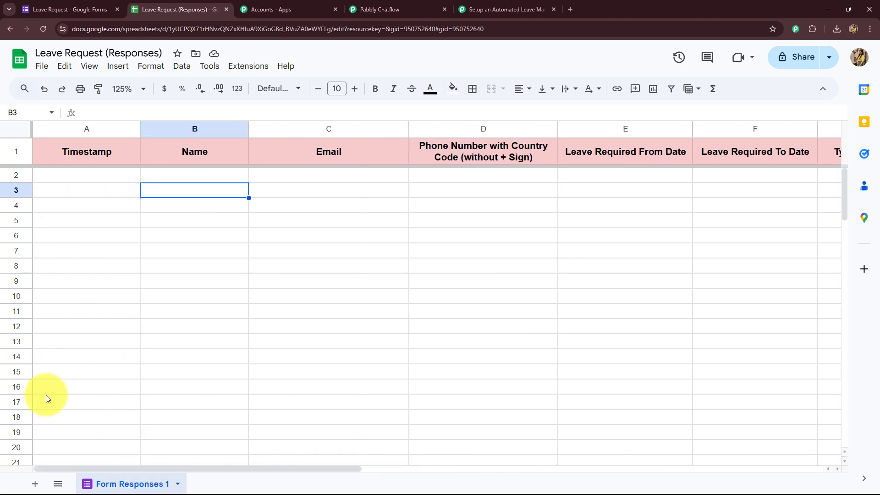
left_click(114, 205)
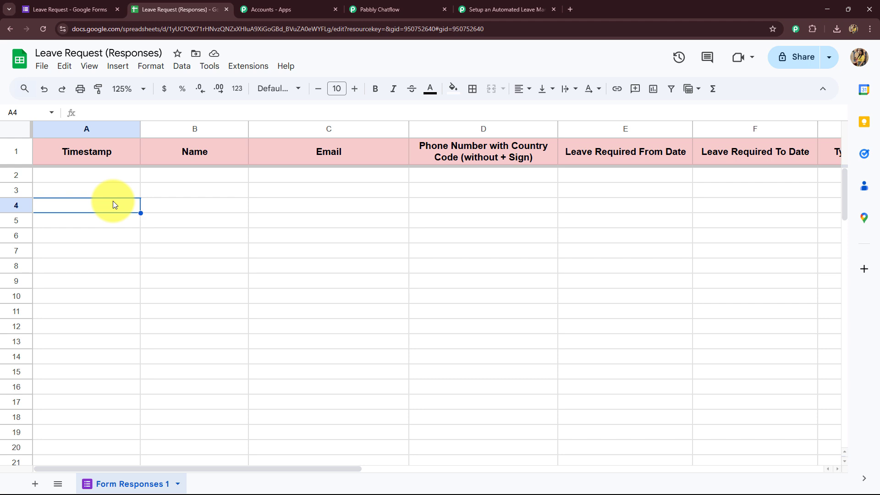
left_click(68, 9)
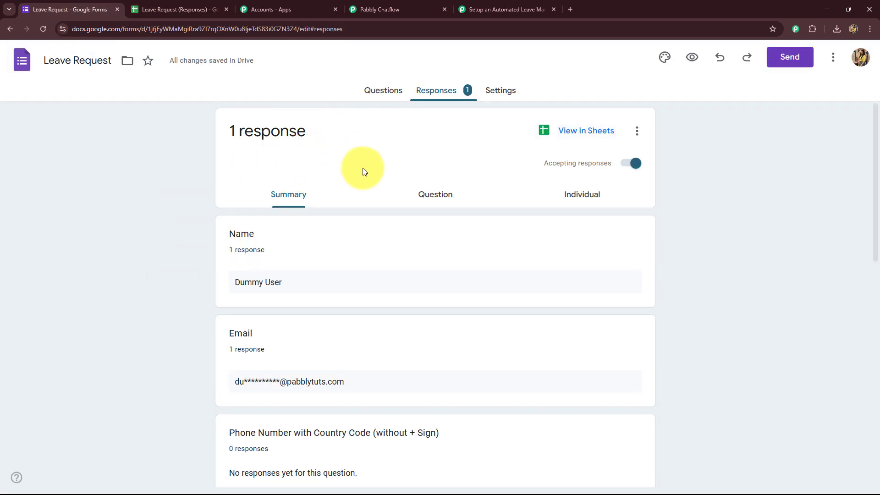
left_click(193, 10)
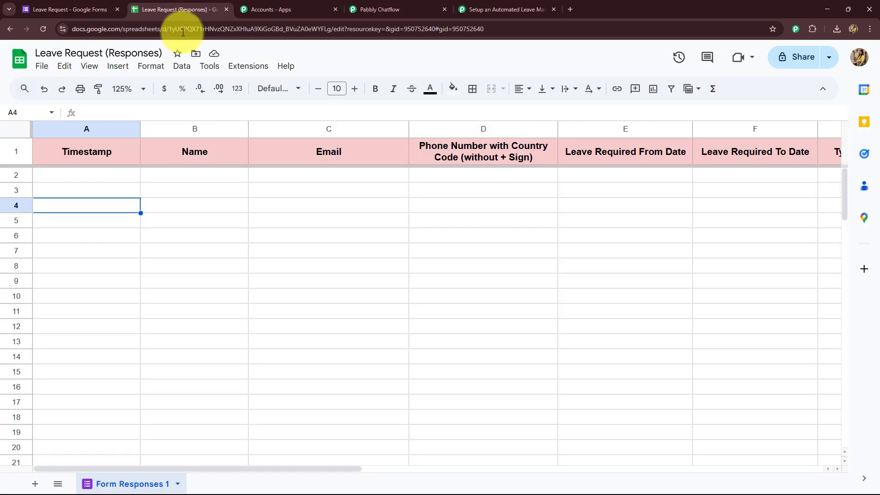
mouse_move(237, 470)
left_mouse_down()
mouse_move(397, 479)
mouse_move(254, 491)
mouse_move(232, 483)
left_mouse_up()
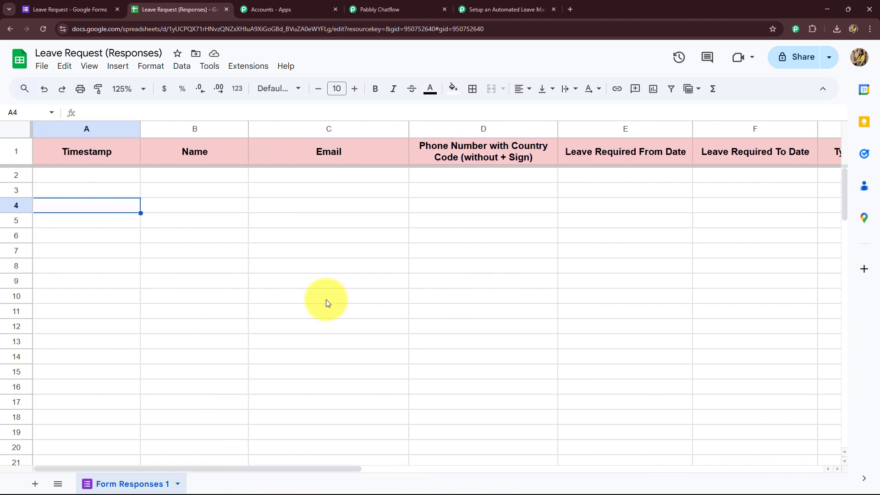
Step: Copy the form's share link and load the live Leave Request form in a new tab
left_click(475, 9)
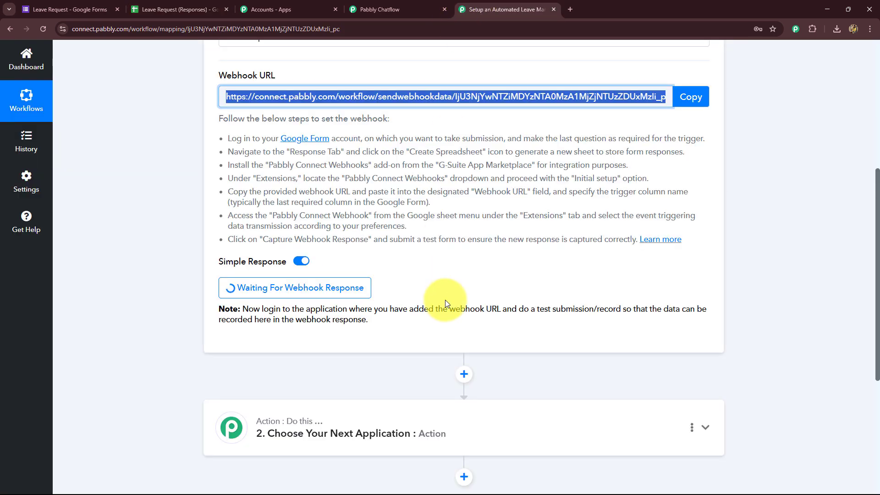
left_click(147, 10)
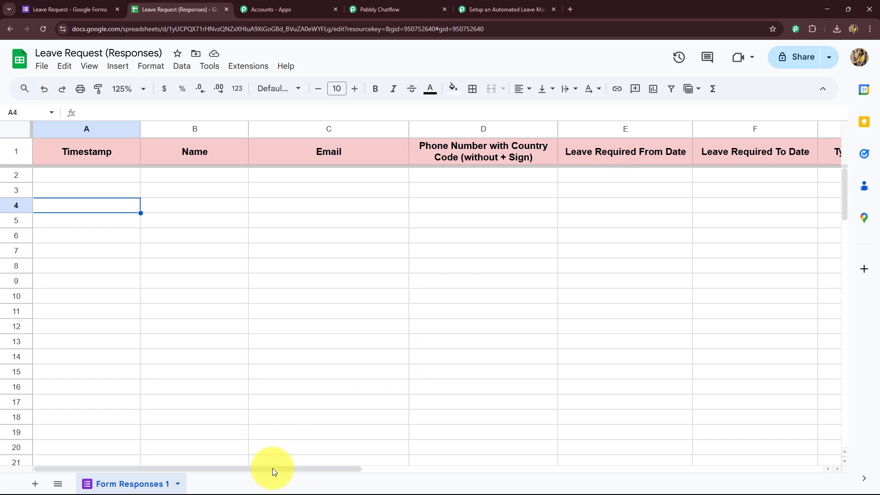
left_click_drag(272, 468, 239, 477)
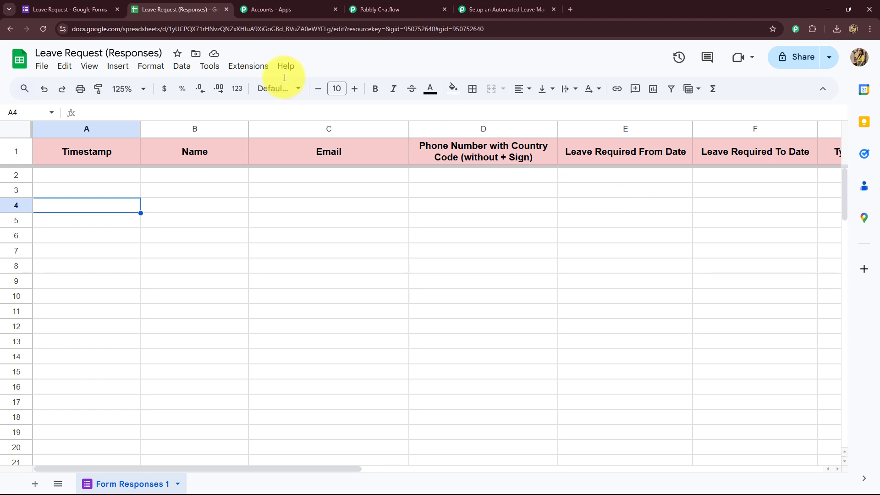
left_click(59, 9)
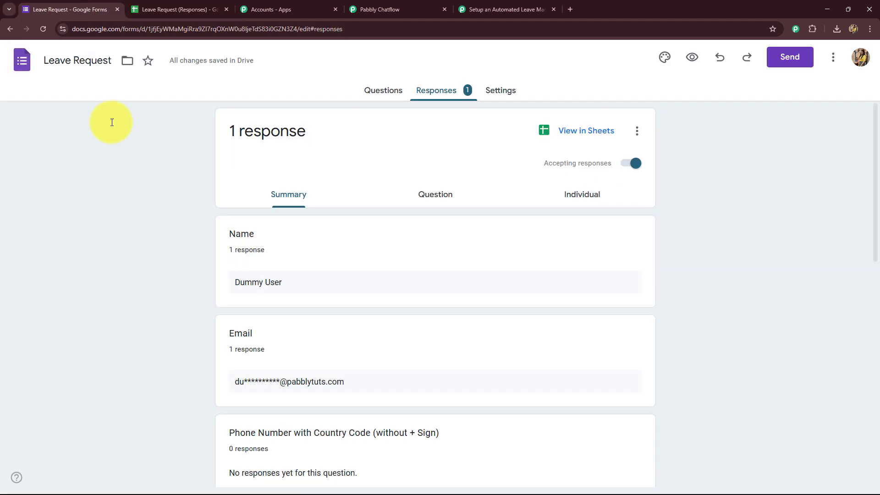
left_click(788, 60)
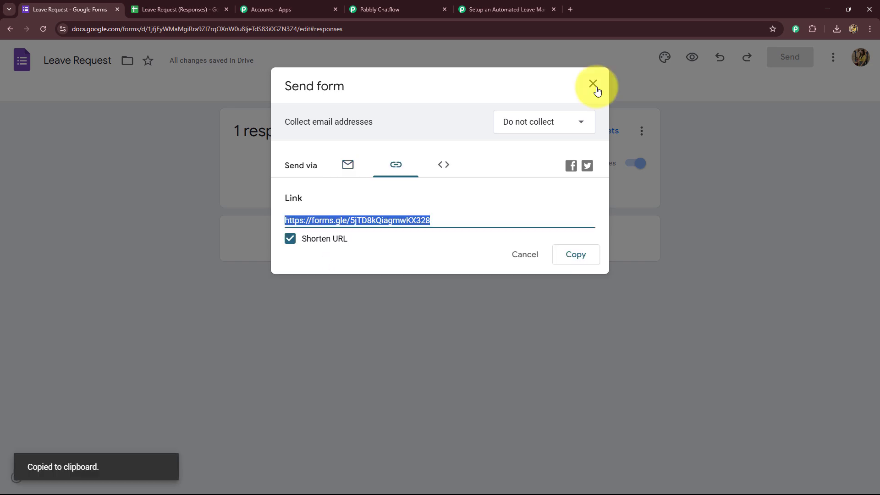
left_click(593, 84)
left_click(570, 4)
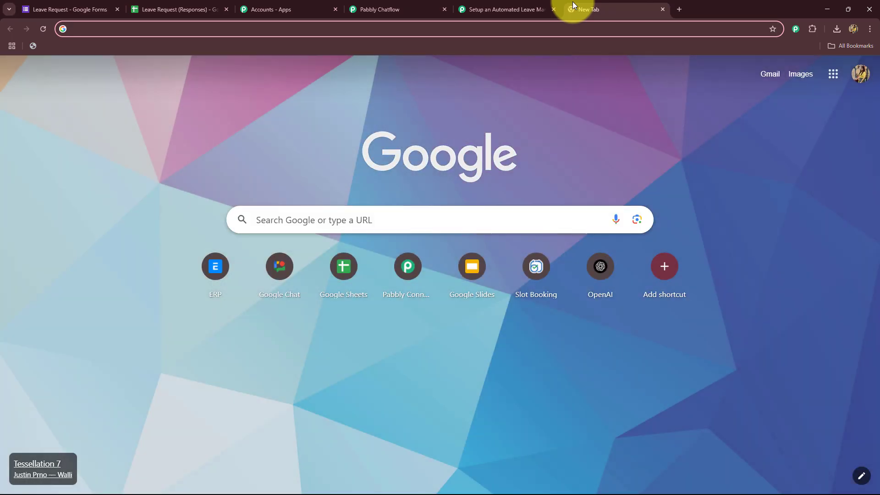
key("ctrl+v")
key("Return")
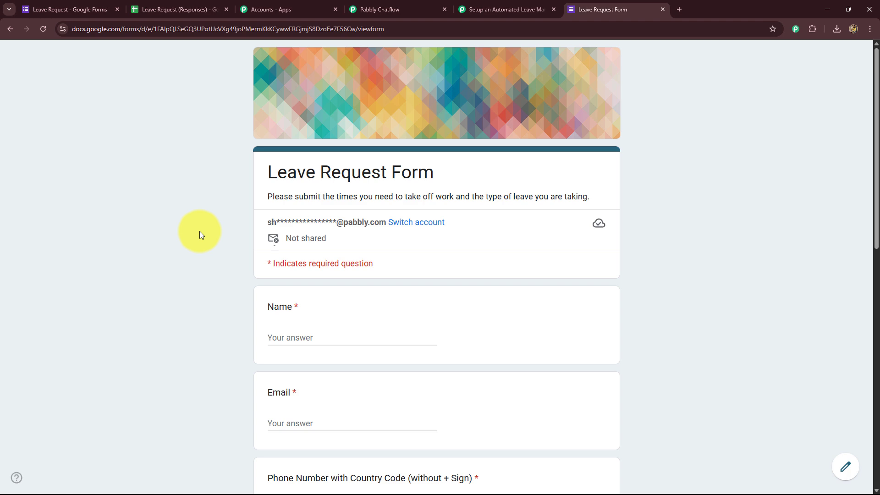
Step: Fill in the employee's name, email address and phone number
scroll(200, 229, "down", 4)
left_click(267, 153)
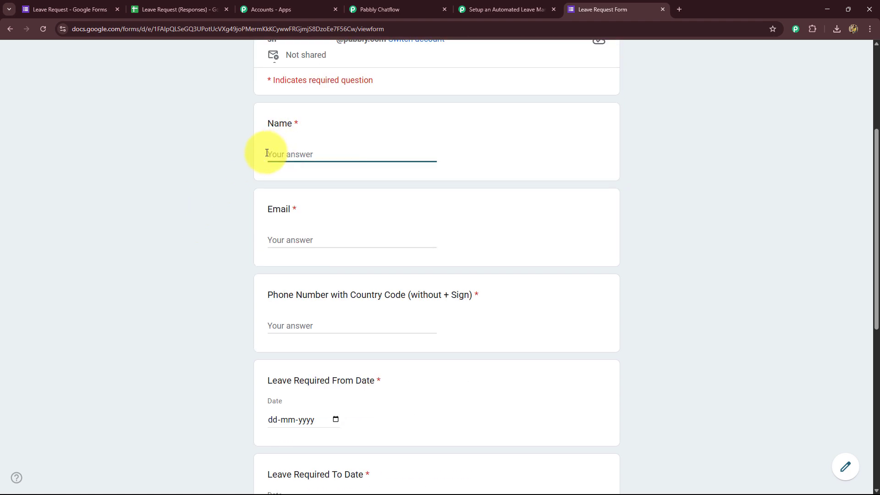
type("New Employee")
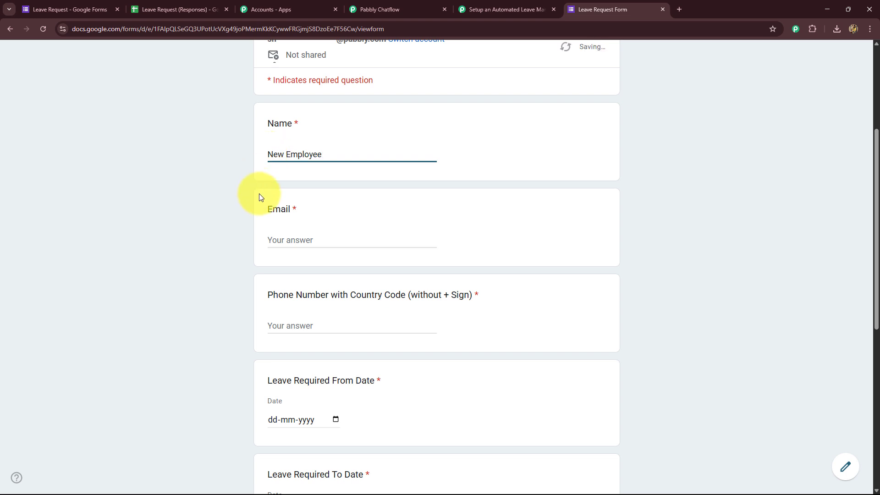
left_click(281, 242)
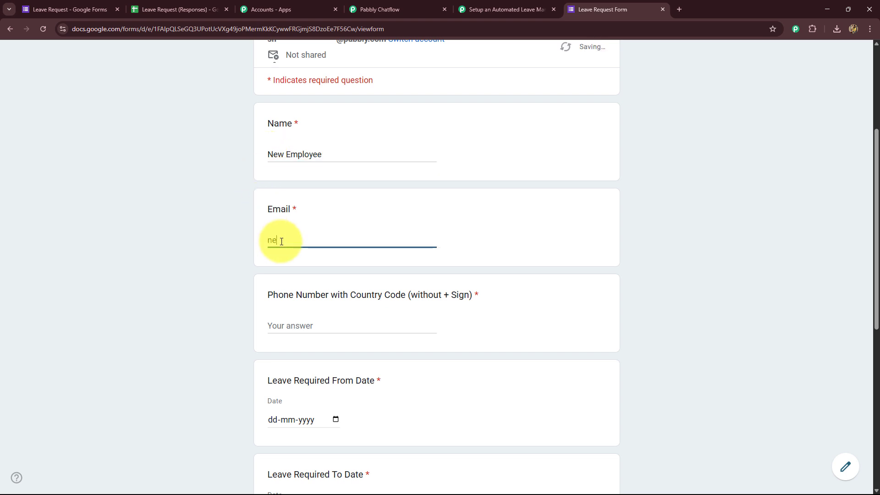
left_click(171, 230)
scroll(171, 230, "down", 2)
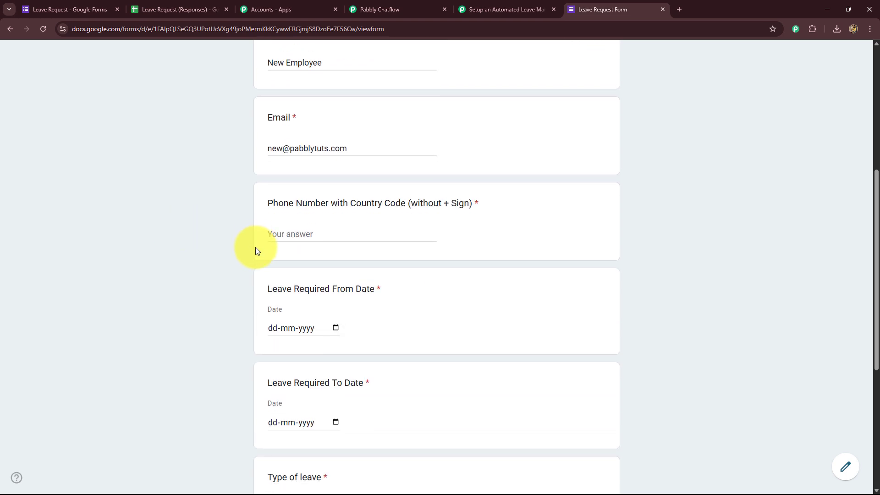
left_click(288, 232)
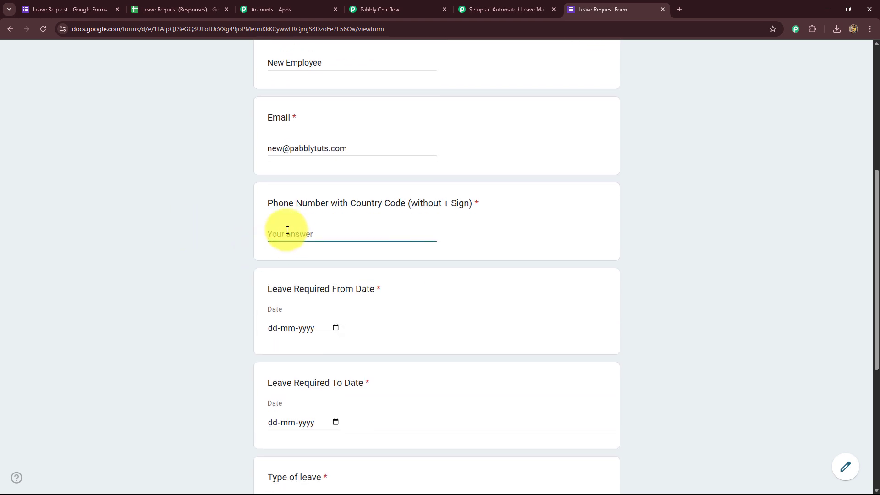
type("916666666666")
Step: Set the leave dates from 16 June to 18 June 2025
scroll(262, 227, "down", 2)
left_click(277, 237)
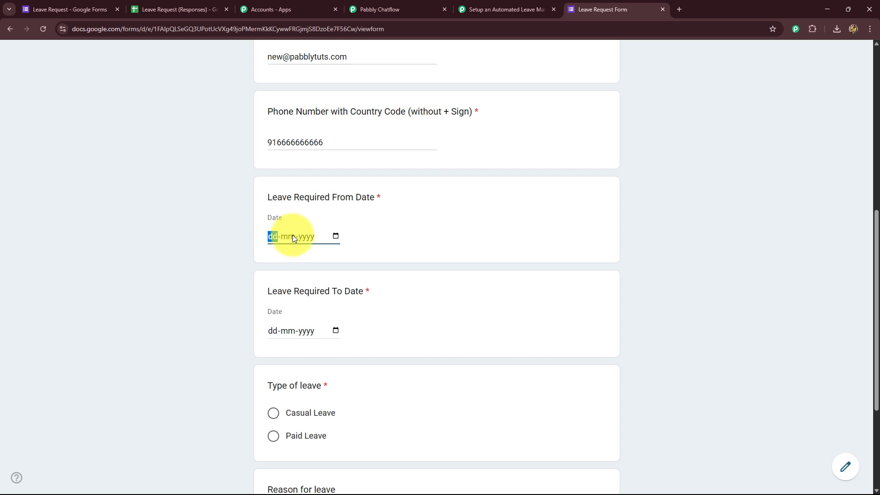
left_click(335, 237)
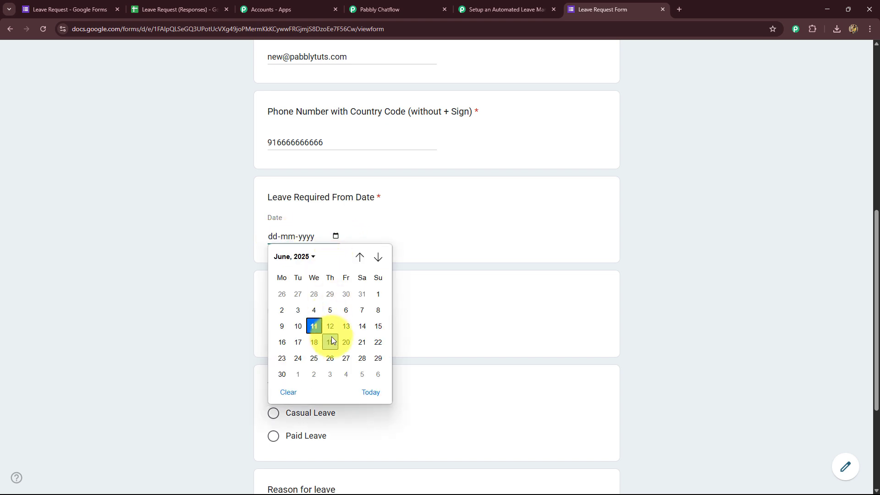
left_click(284, 345)
left_click(288, 332)
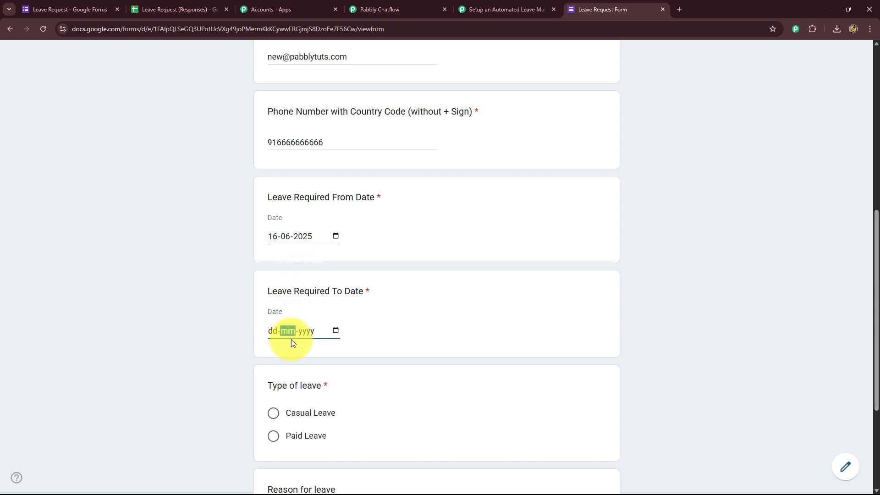
left_click(335, 330)
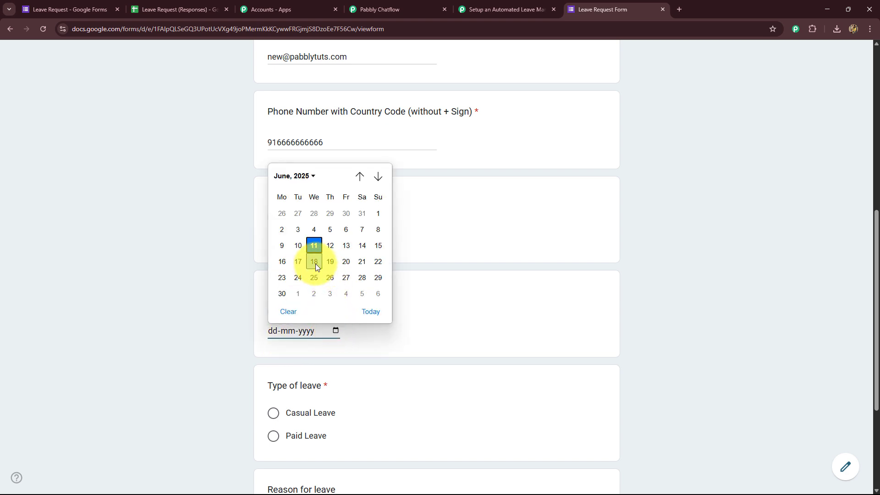
left_click(315, 264)
Step: Choose Casual Leave, enter reason 'There is an important event in my family.' and submit
scroll(245, 334, "down", 2)
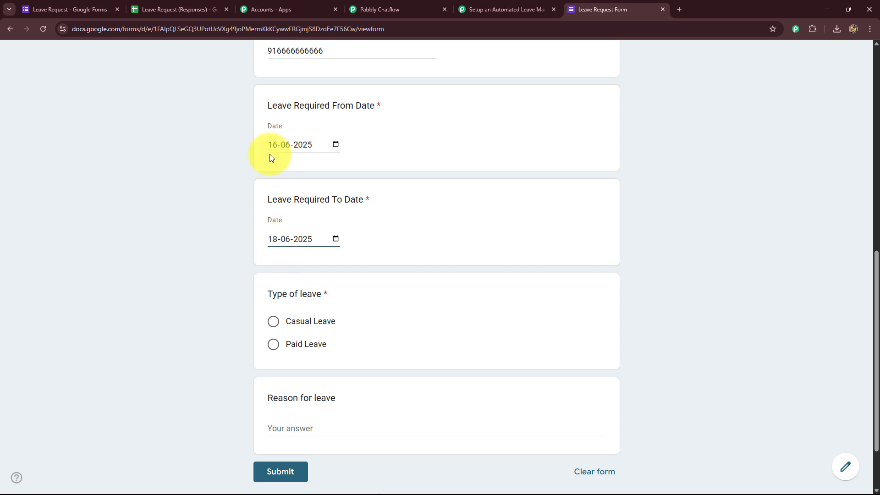
scroll(239, 264, "down", 2)
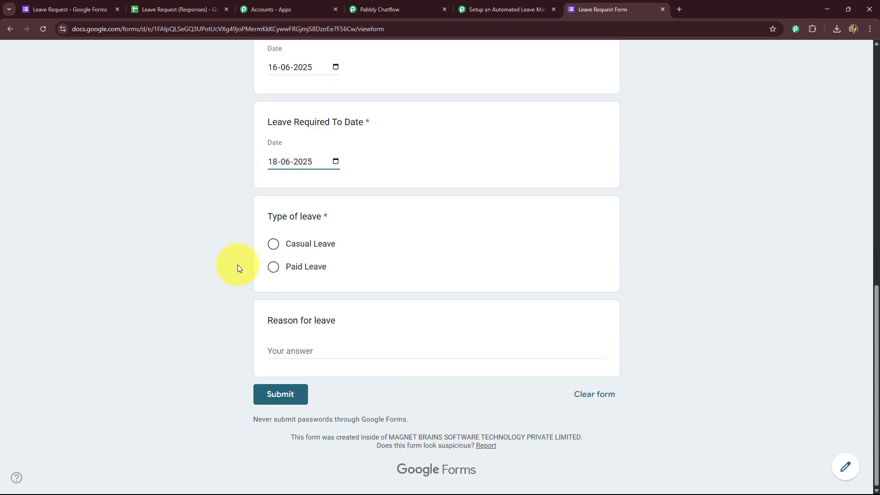
left_click(273, 244)
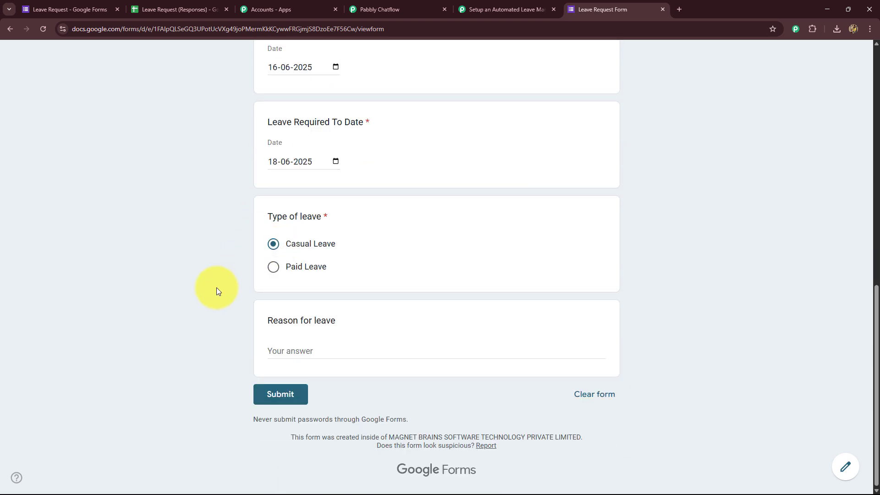
left_click(266, 354)
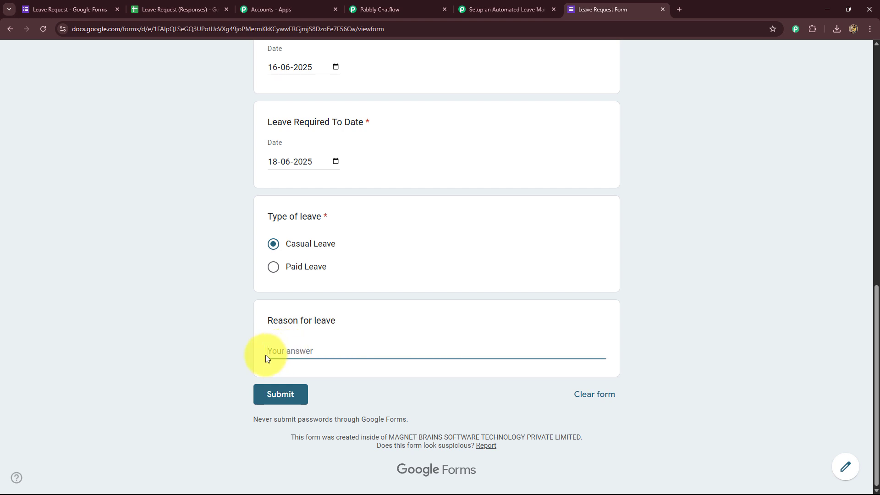
type("There is an important event in my family.")
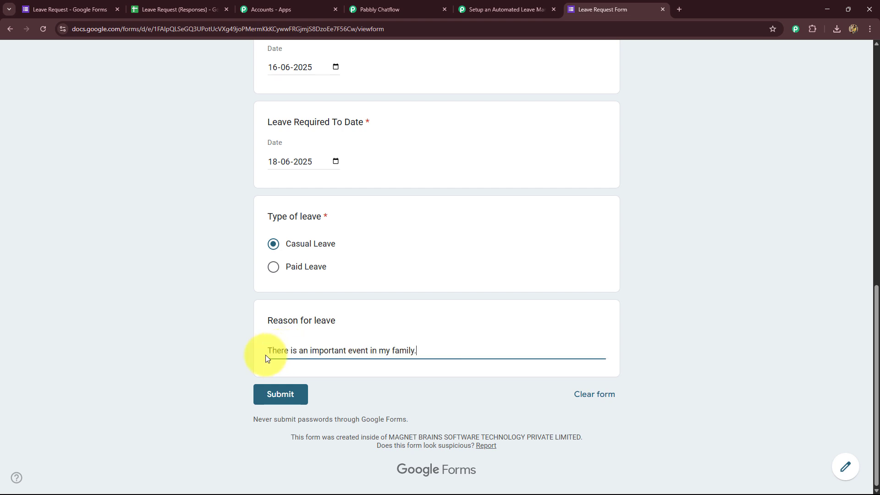
left_click(276, 393)
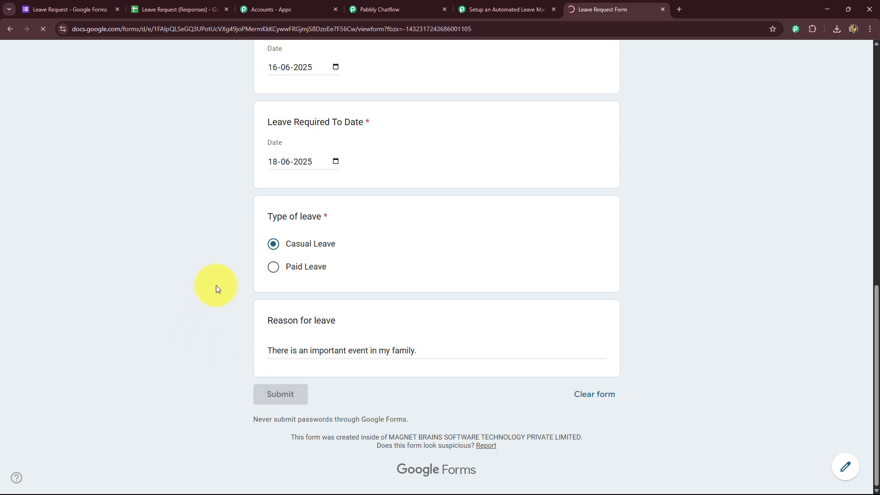
Step: Delete the empty row 2 so the new 16–18 June Casual Leave response sits there
left_click(183, 14)
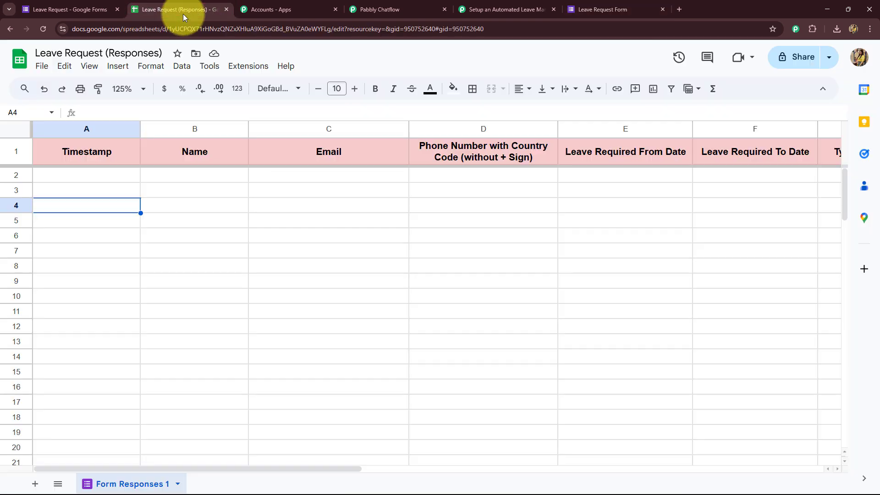
left_click(18, 176)
right_click(18, 176)
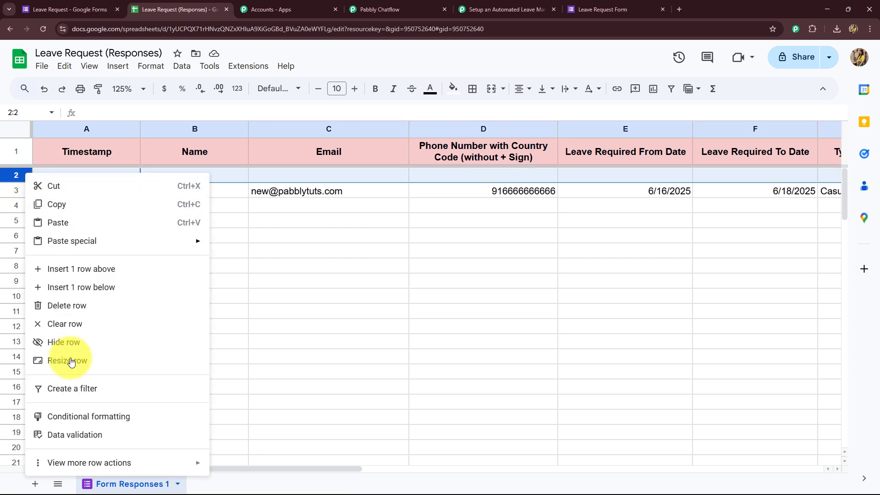
left_click(69, 307)
mouse_move(227, 467)
left_mouse_down()
mouse_move(450, 466)
mouse_move(365, 475)
mouse_move(214, 461)
left_mouse_up()
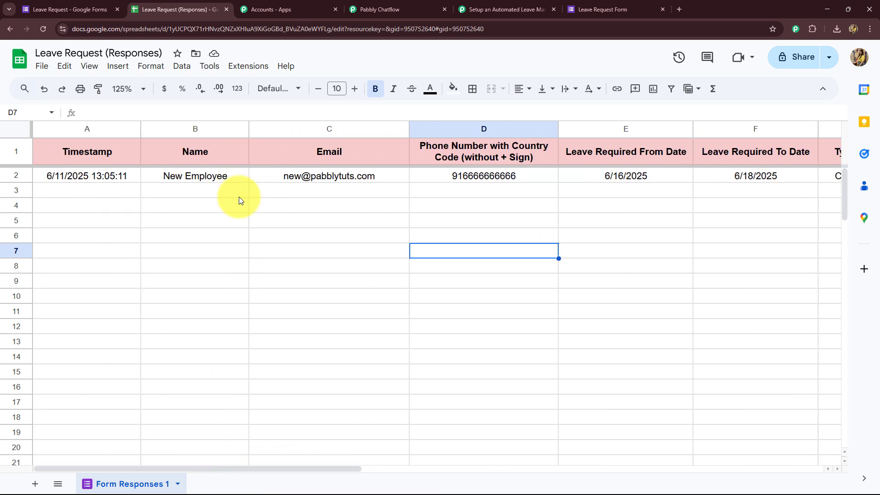
left_click(100, 178)
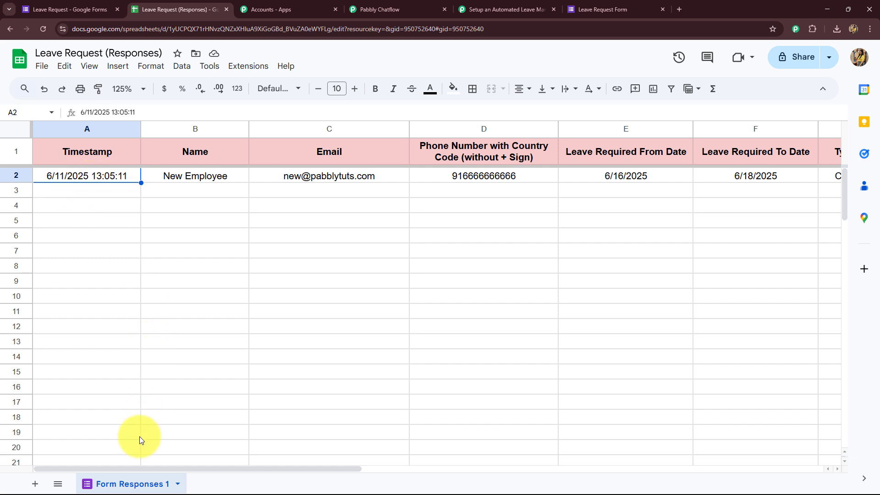
left_click_drag(133, 465, 379, 477)
left_click(285, 402)
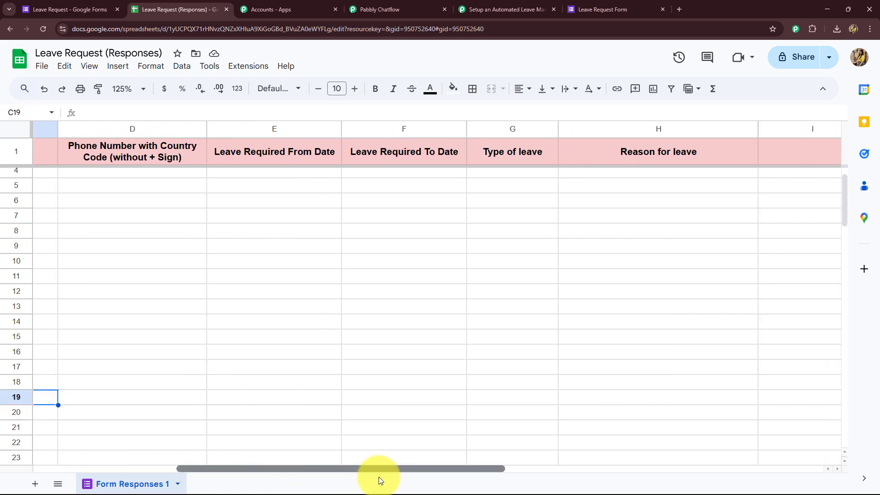
Step: Search the add-ons marketplace for Pabbly Connect Webhooks, then close it
left_click(257, 65)
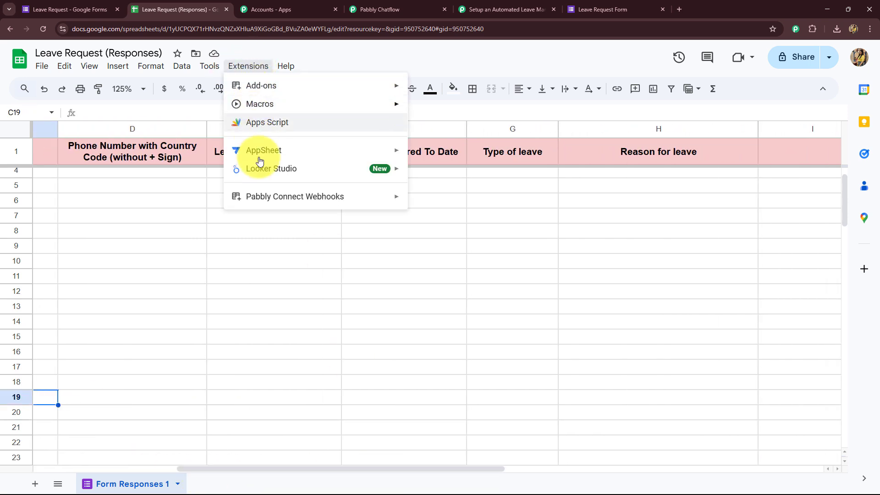
mouse_move(262, 87)
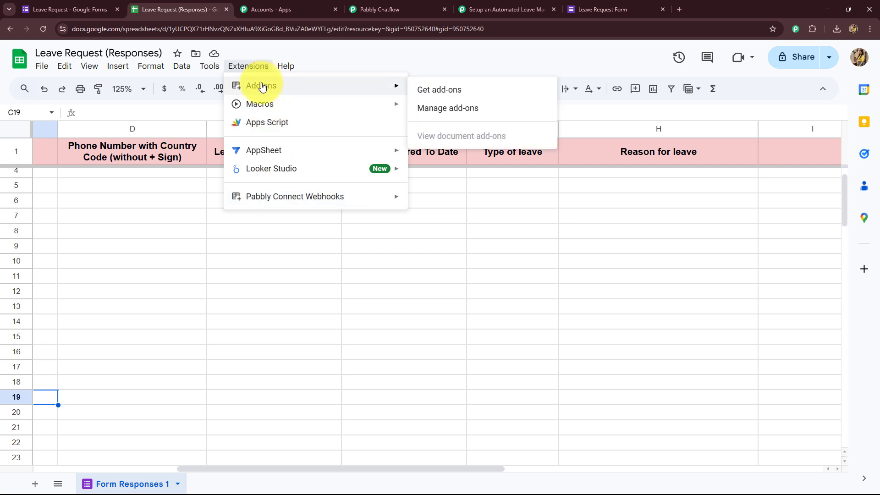
left_click(424, 95)
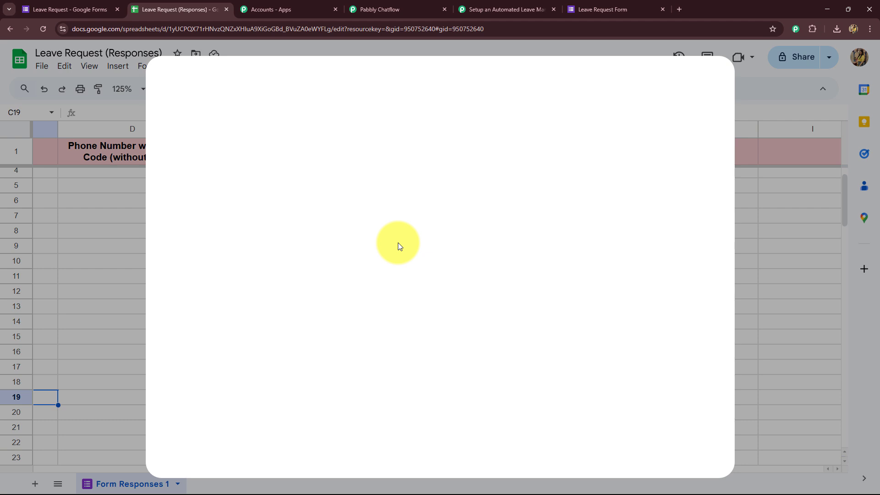
left_click(435, 86)
type("Pabbly")
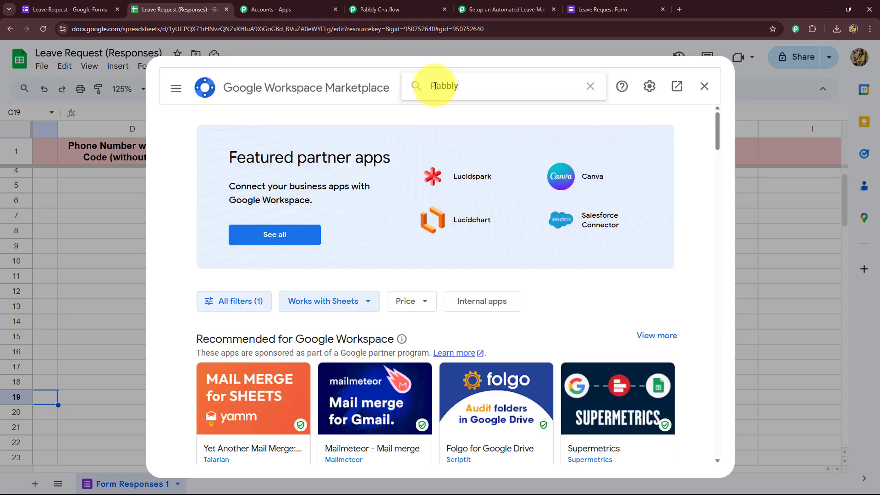
type(" Connect Webhooks")
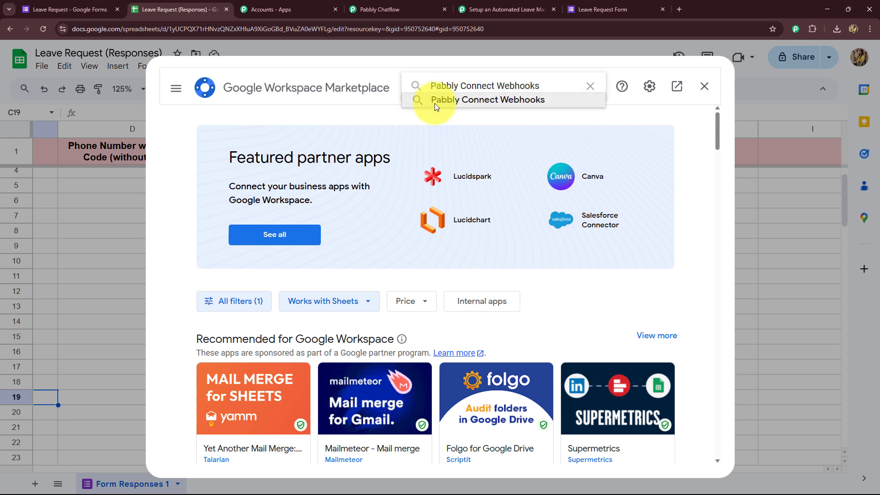
left_click(435, 102)
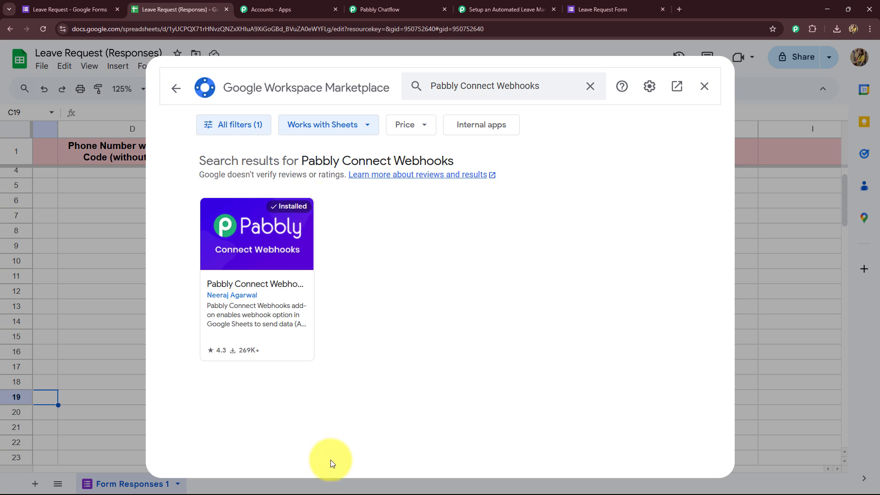
left_click(704, 86)
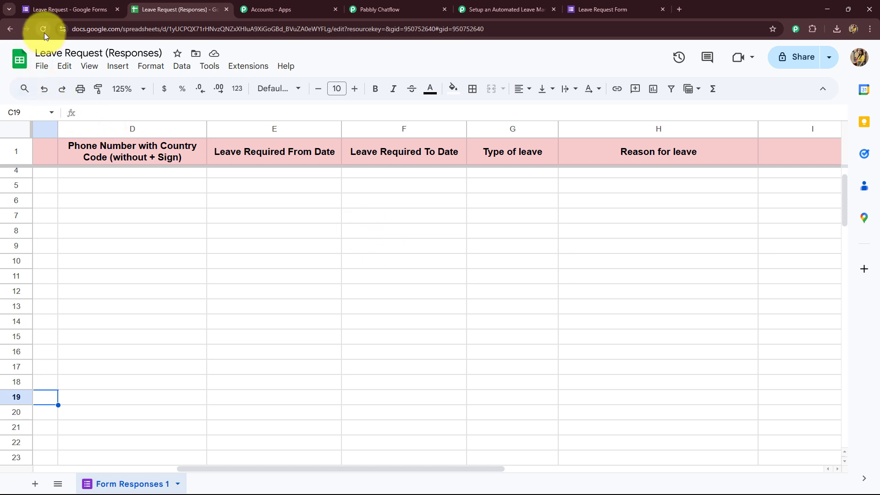
Step: Launch Pabbly Connect Webhooks' Initial Setup from the Extensions menu
left_click(244, 73)
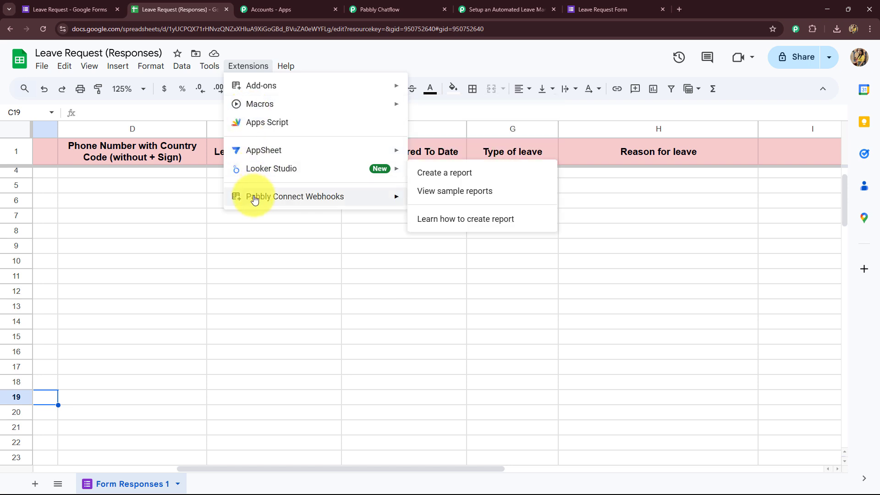
mouse_move(270, 197)
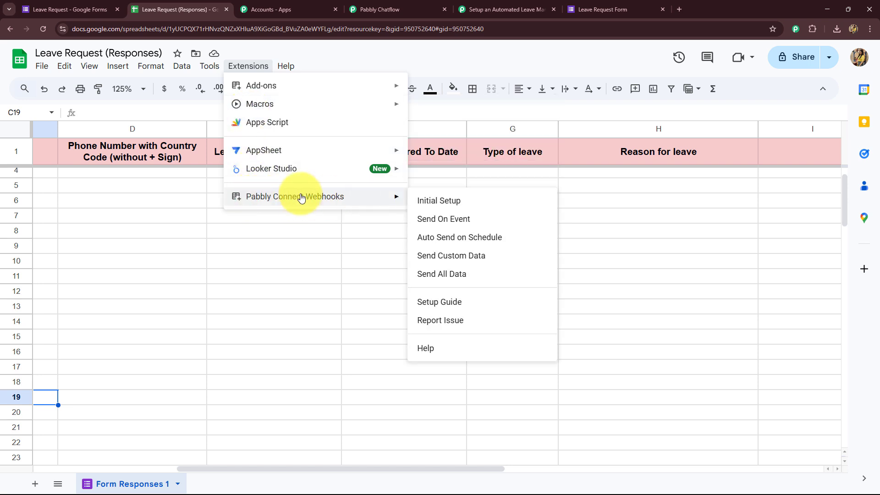
left_click(443, 200)
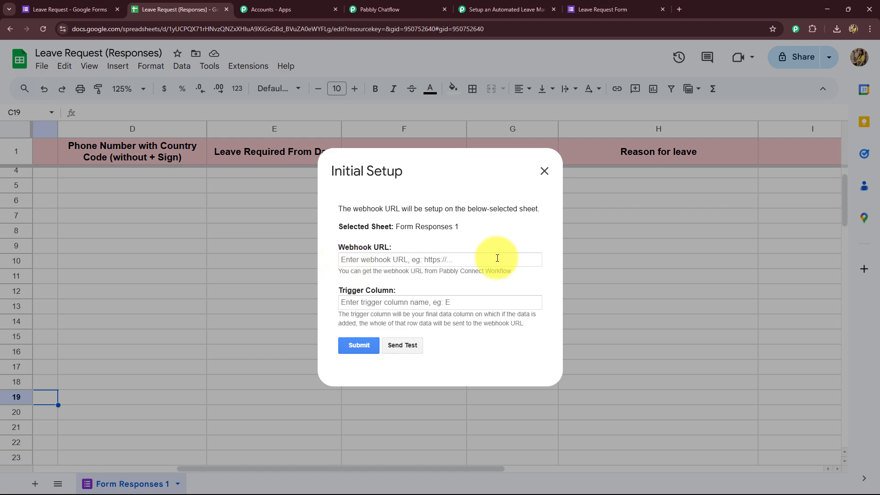
Step: Paste the Pabbly workflow's webhook URL and set the trigger column to H
left_click(464, 9)
left_click(690, 98)
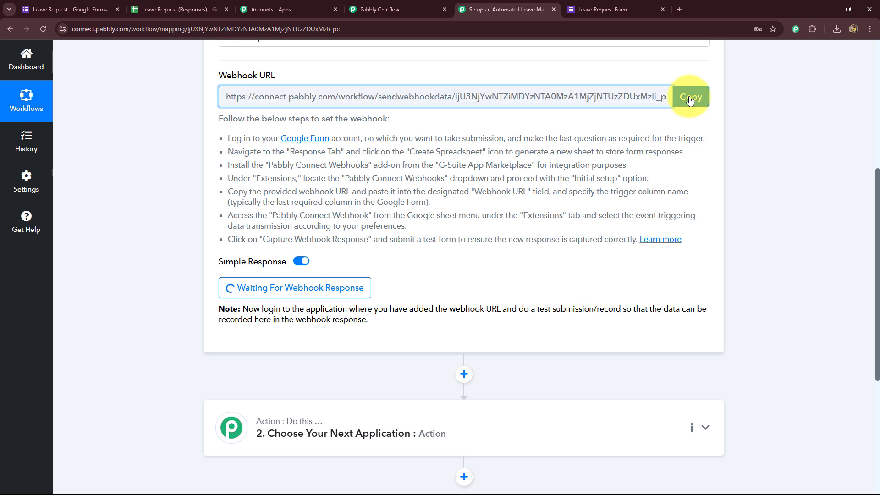
left_click(183, 9)
left_click(351, 259)
key("ctrl+v")
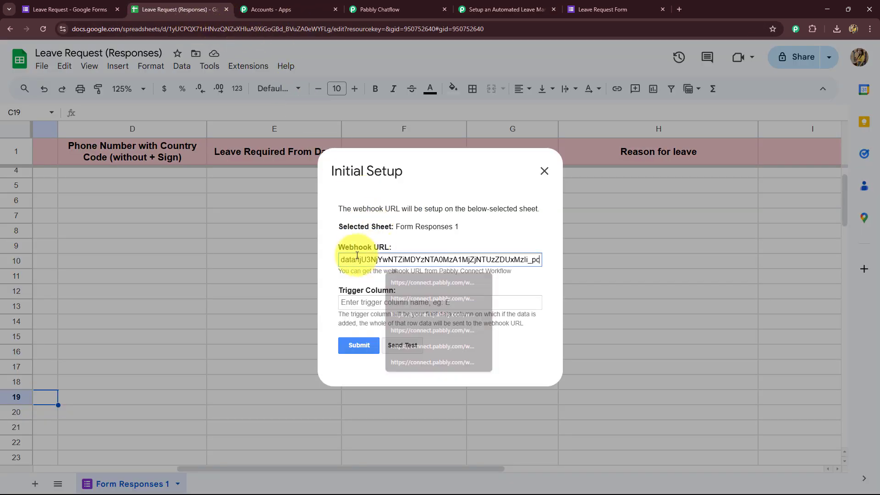
left_click(337, 257)
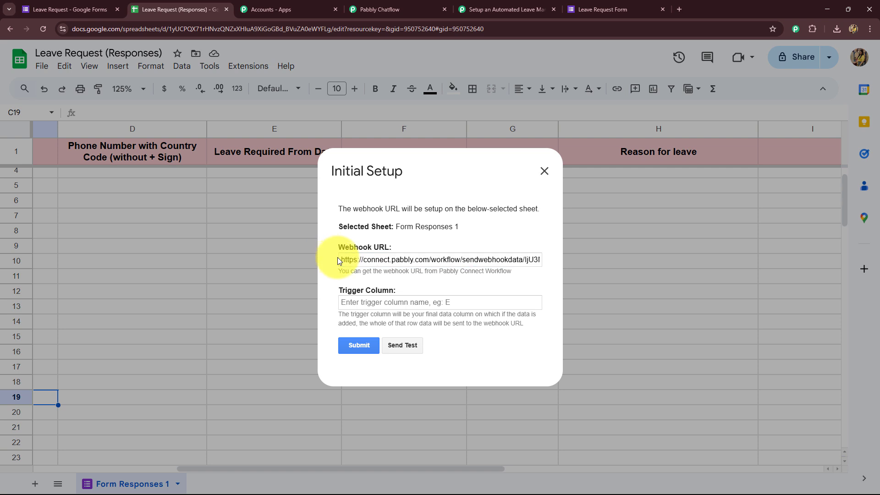
left_click(351, 289)
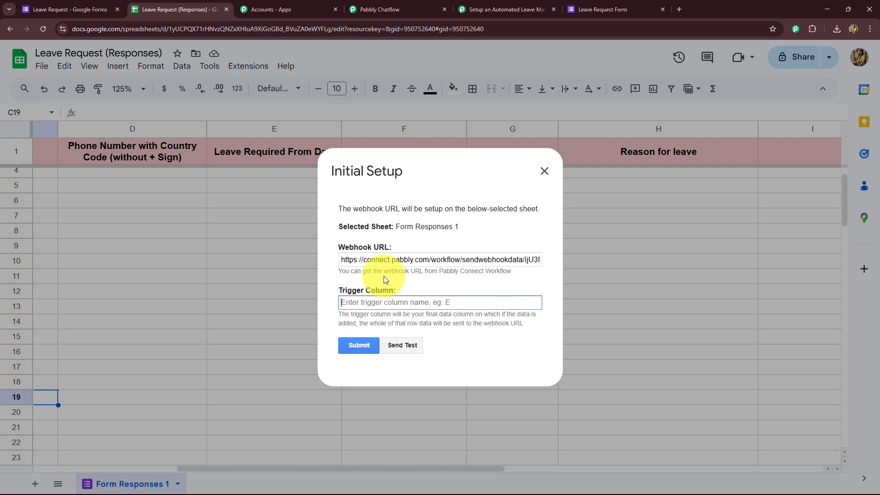
type("H")
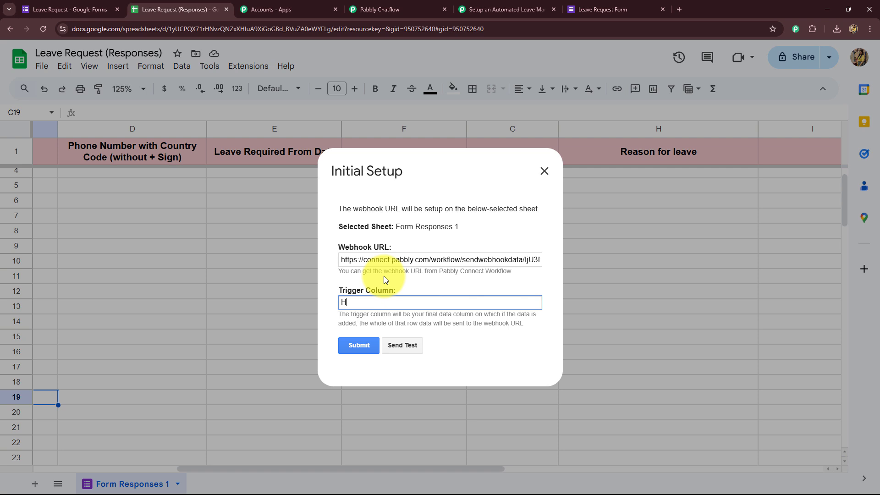
Step: Send test data, submit the webhook setup, and close the dialog
left_click(392, 345)
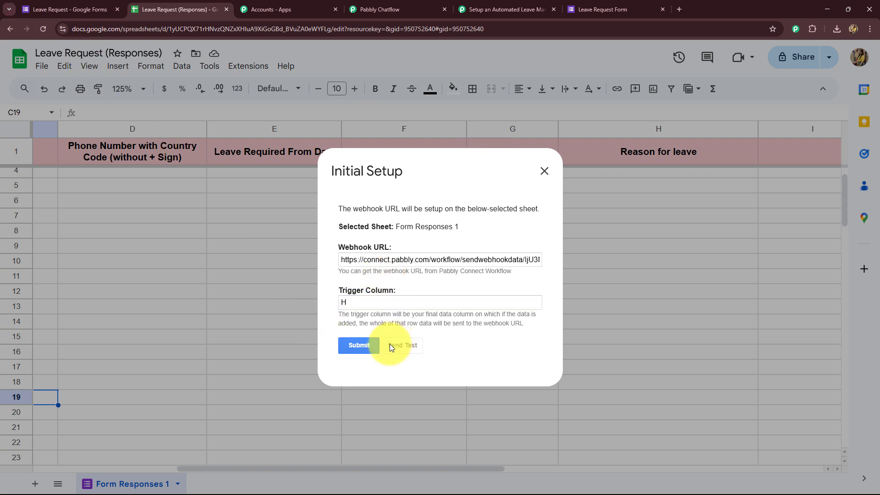
scroll(381, 297, "down", 2)
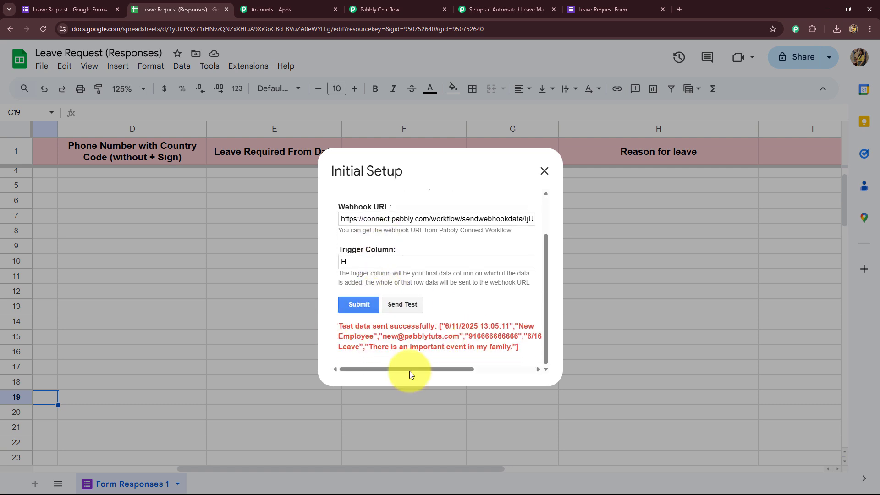
left_click(362, 312)
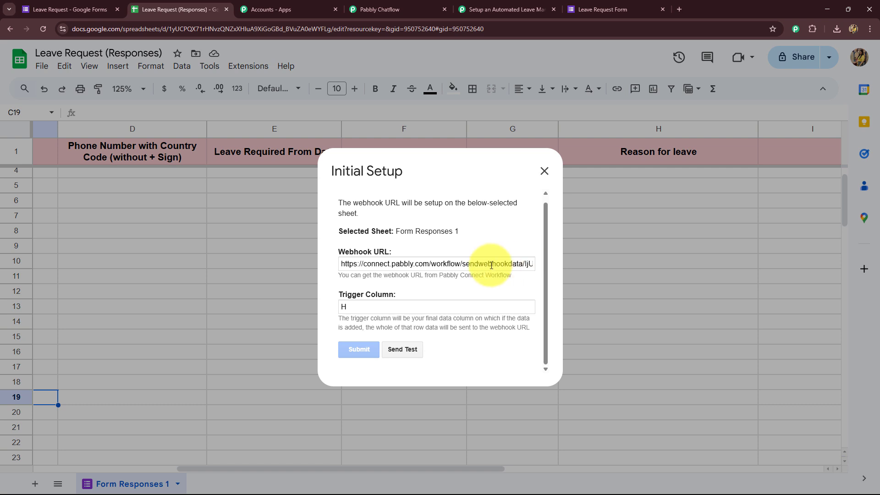
scroll(492, 271, "down", 1)
left_click_drag(356, 354, 454, 357)
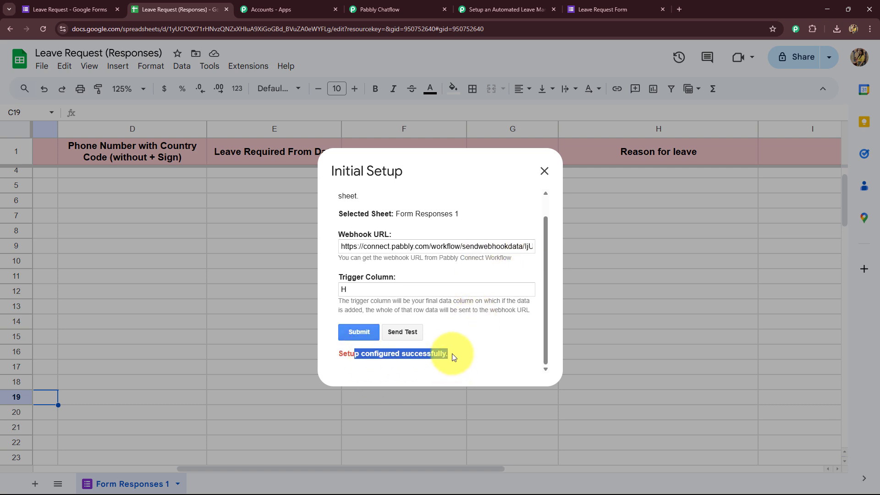
left_click(544, 171)
Step: Review the captured Casual Leave, TriggerColumn, Timestamp, SheetID and RowIndex values in the trigger
scroll(502, 310, "up", 1)
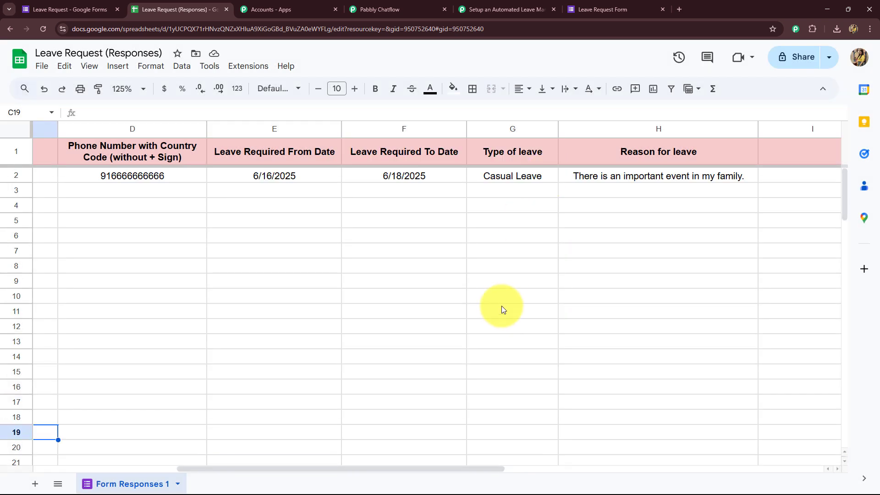
left_click(520, 8)
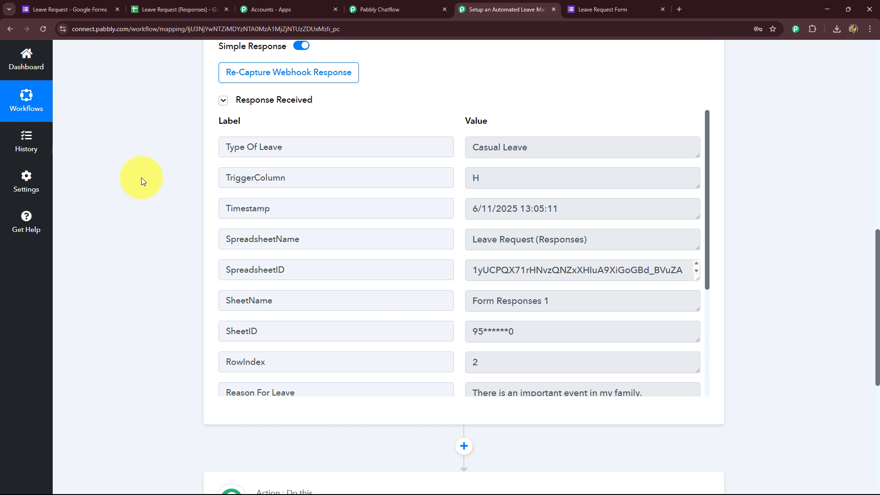
left_click(172, 8)
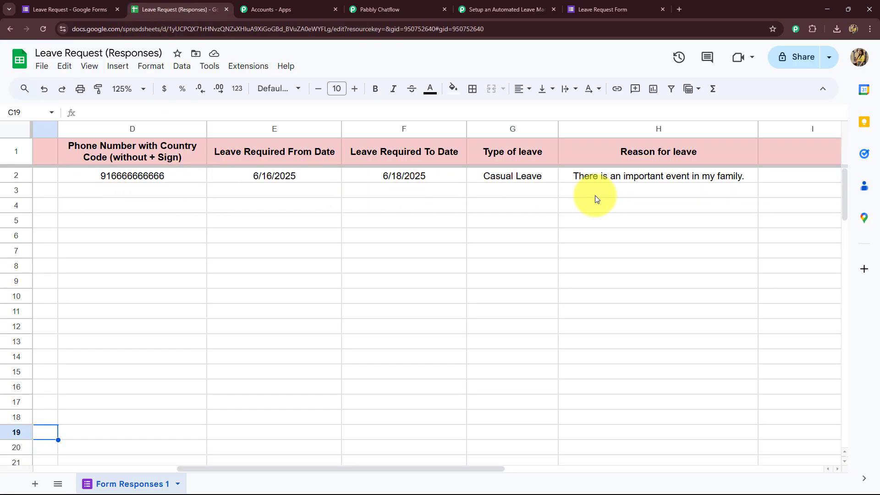
left_click(502, 9)
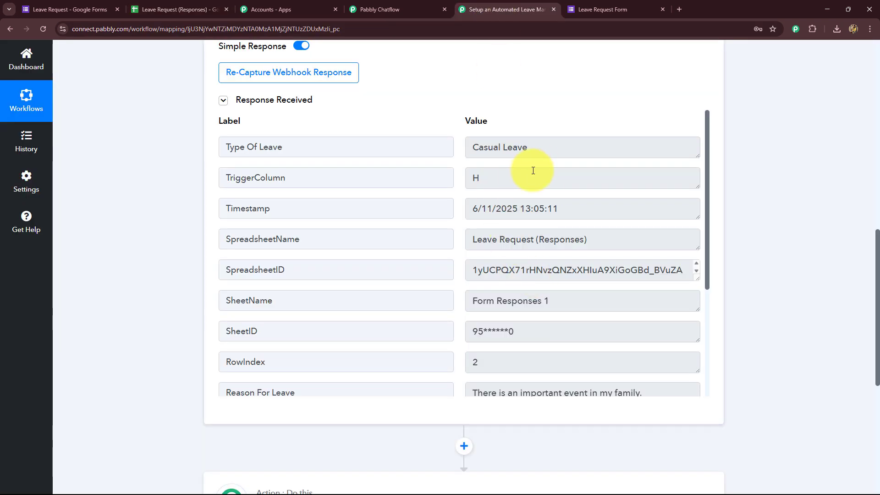
left_click(527, 154)
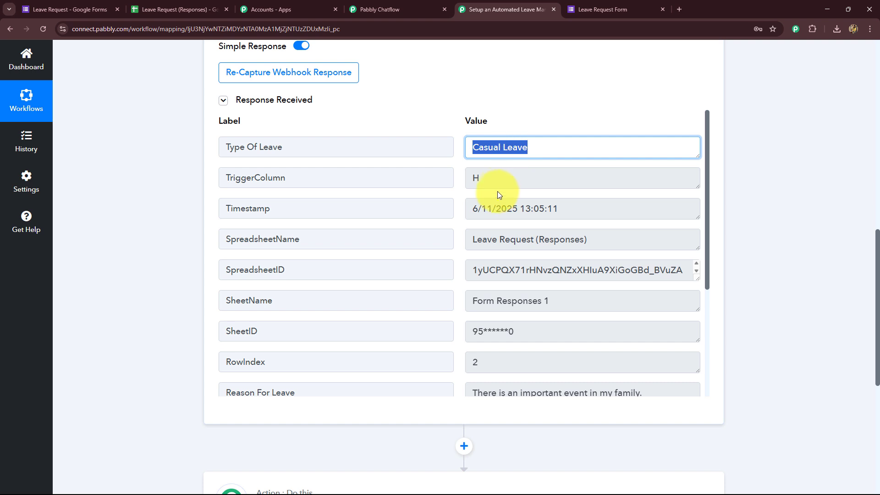
left_click(479, 183)
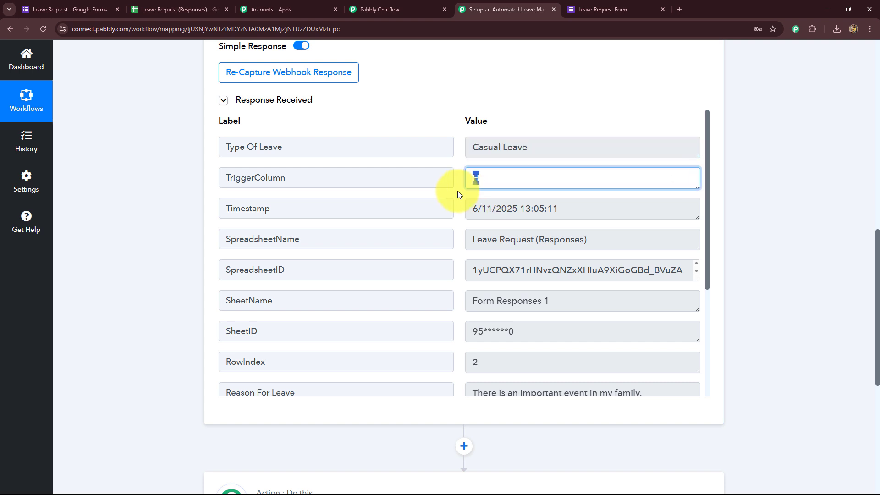
left_click(582, 209)
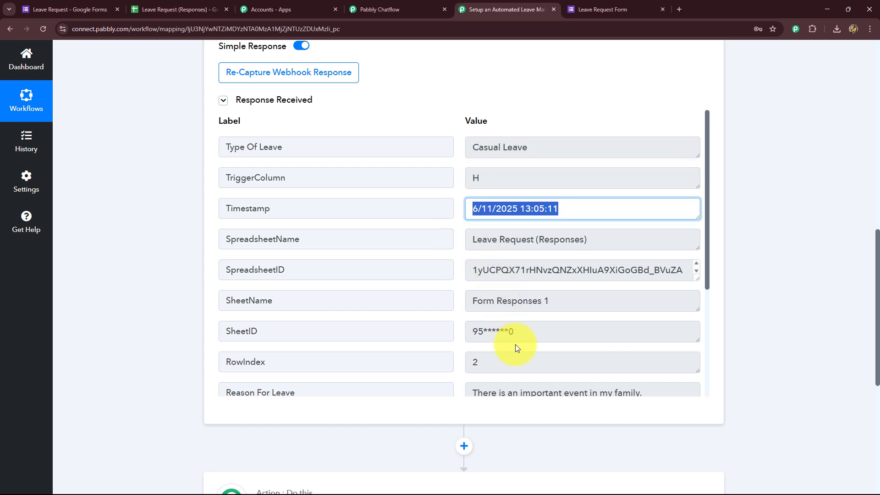
scroll(515, 345, "down", 2)
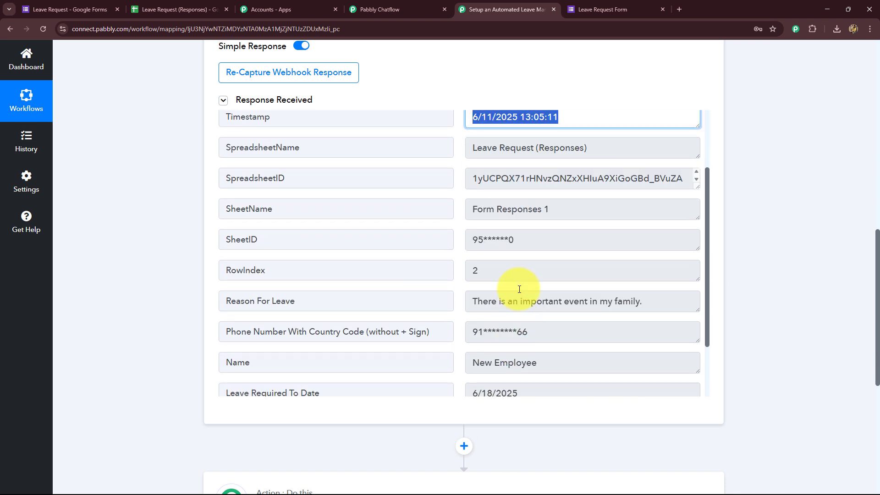
left_click(477, 243)
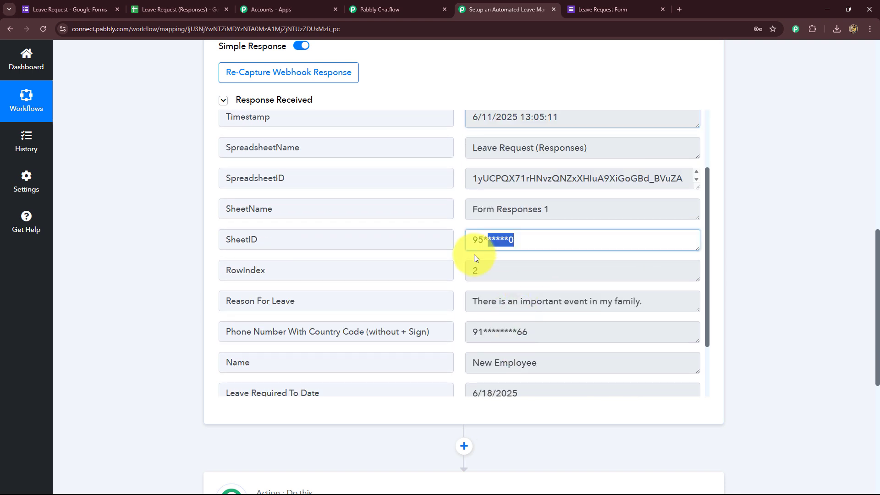
left_click(493, 271)
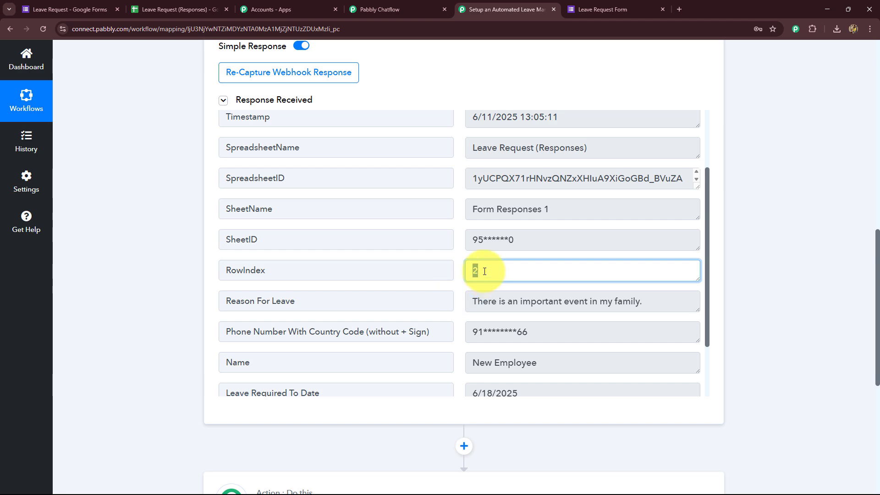
Step: Check the captured reason, phone, name, end date and email, then collapse the trigger step
left_click(176, 9)
left_click(533, 6)
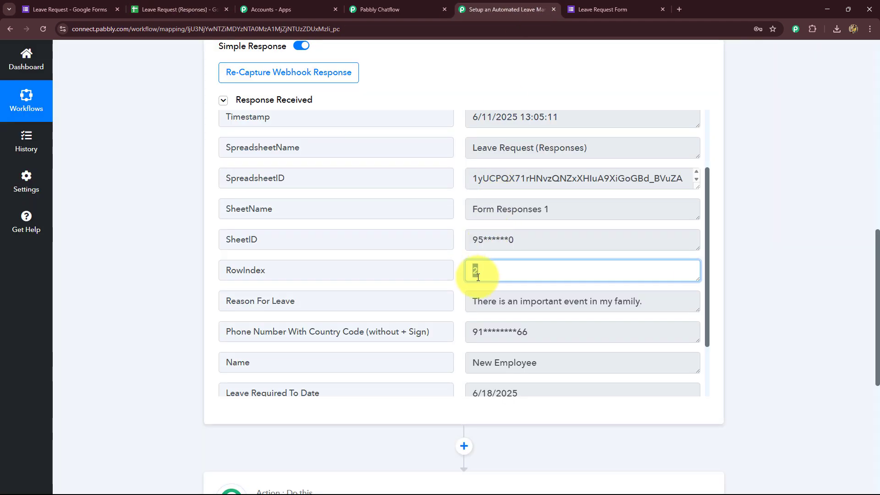
scroll(504, 303, "down", 2)
left_click_drag(477, 224, 644, 223)
left_click_drag(557, 264, 472, 252)
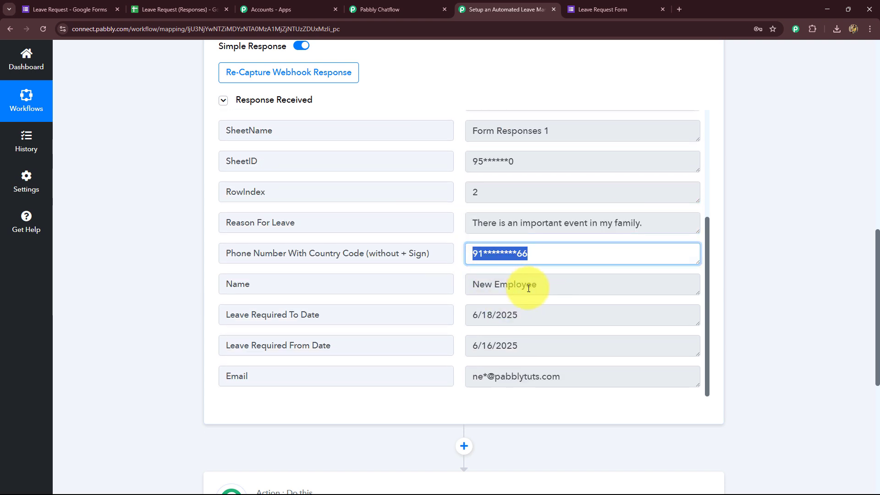
mouse_move(481, 299)
left_mouse_down()
mouse_move(519, 322)
mouse_move(476, 314)
left_mouse_up()
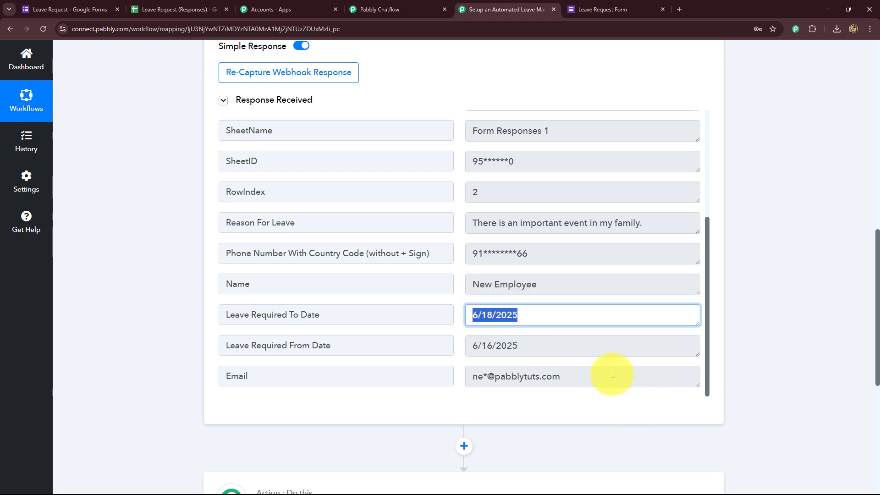
left_click_drag(615, 373, 447, 373)
scroll(841, 299, "up", 12)
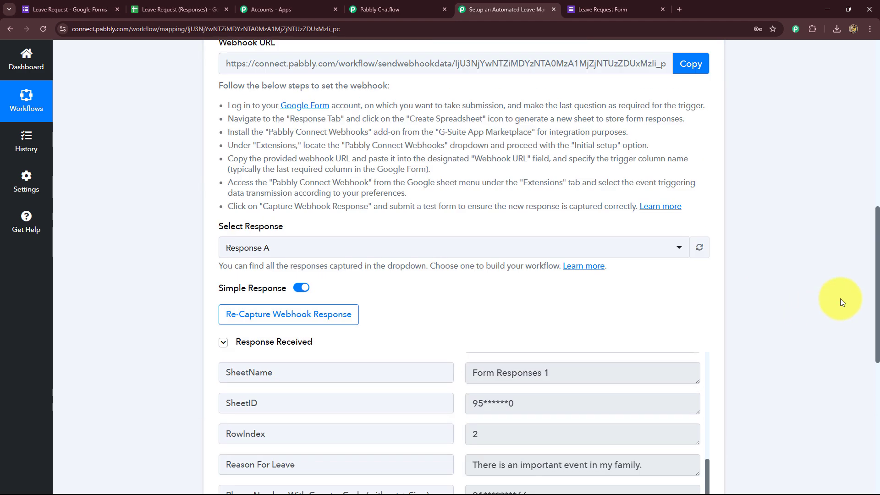
left_click(705, 197)
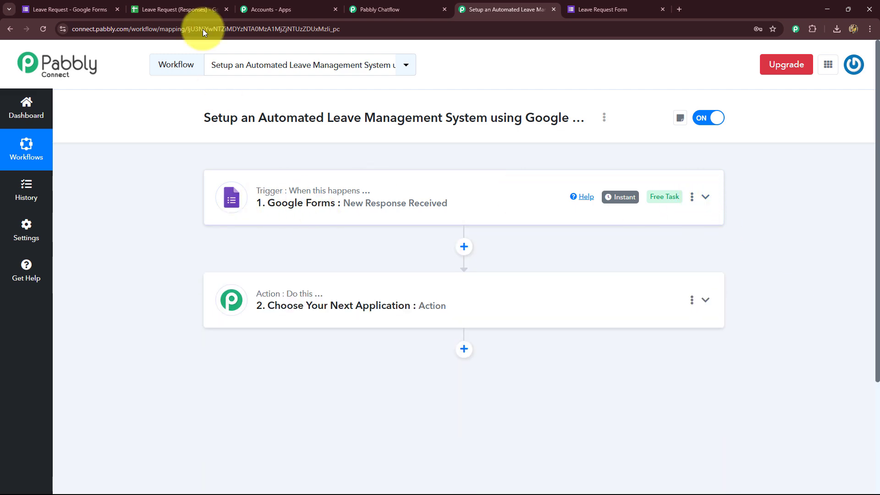
left_click(202, 10)
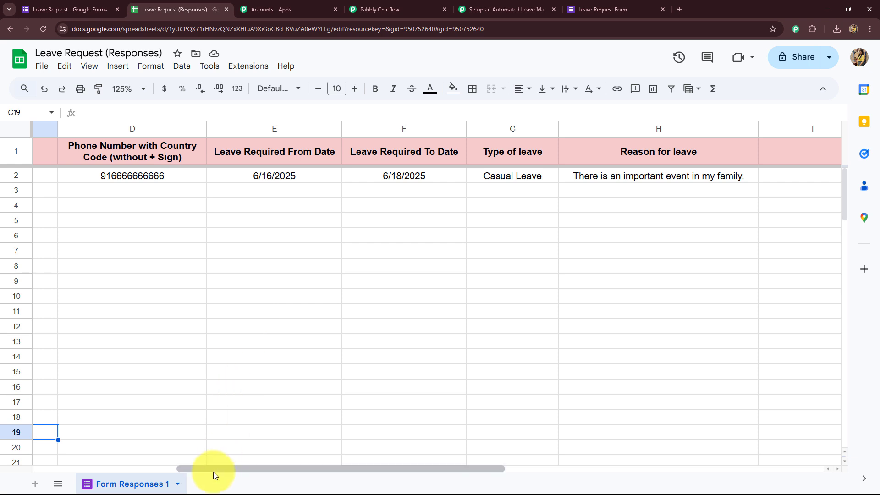
Step: Run Pabbly Connect Webhooks' Send On Event, then return to the Pabbly Connect workflow
left_click_drag(213, 469, 59, 456)
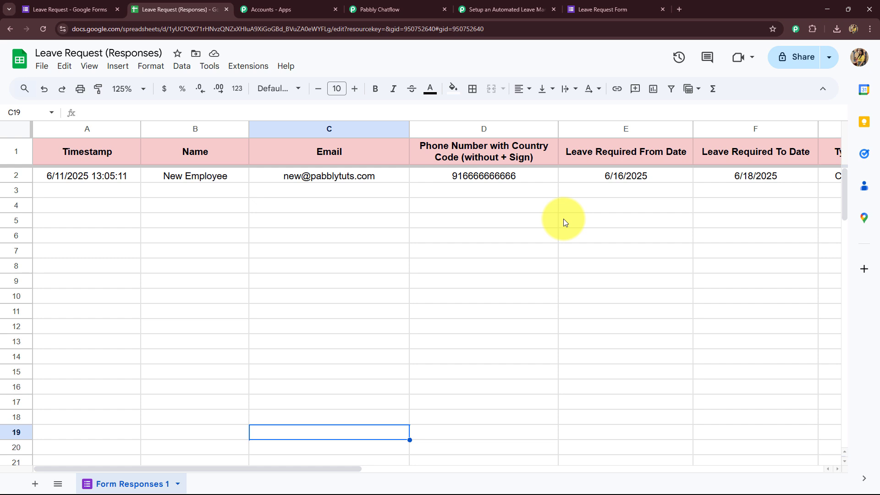
left_click(233, 68)
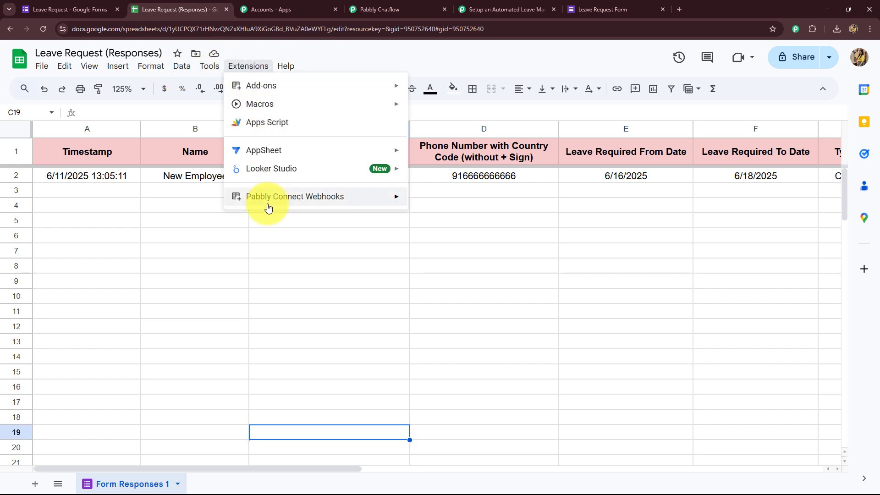
mouse_move(277, 198)
left_click(424, 221)
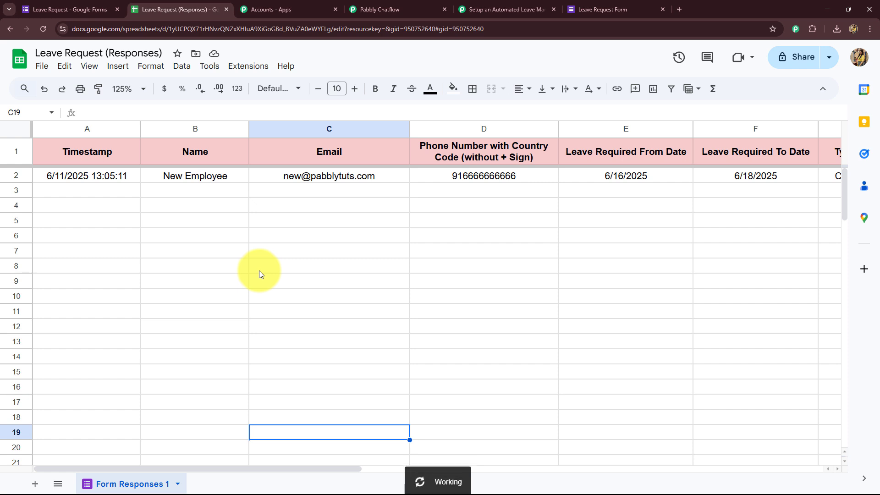
left_click_drag(243, 468, 406, 477)
left_click(504, 9)
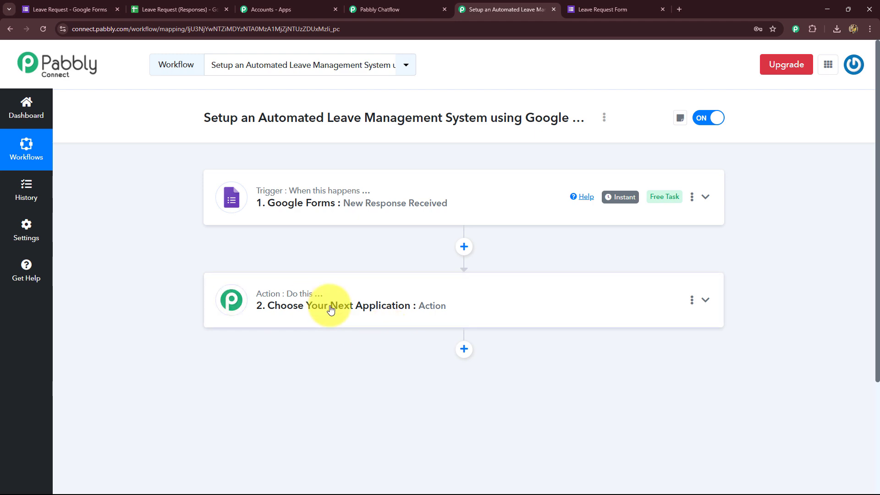
Step: Choose Pabbly Chatflow as the action step's app
left_click(388, 11)
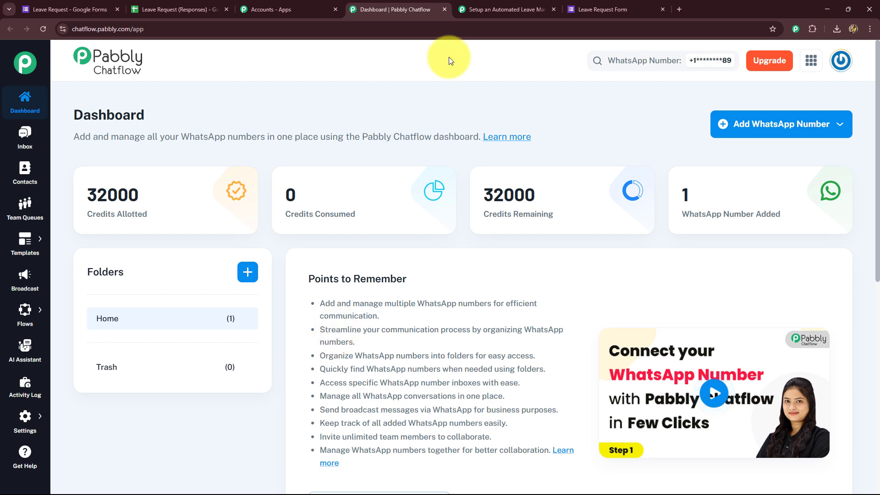
left_click(479, 10)
left_click(393, 302)
scroll(321, 303, "down", 3)
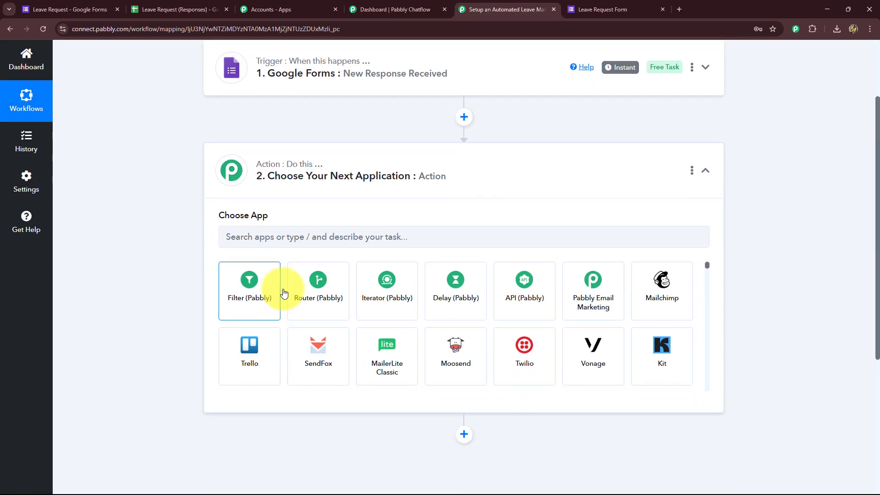
left_click(303, 233)
type("Pab")
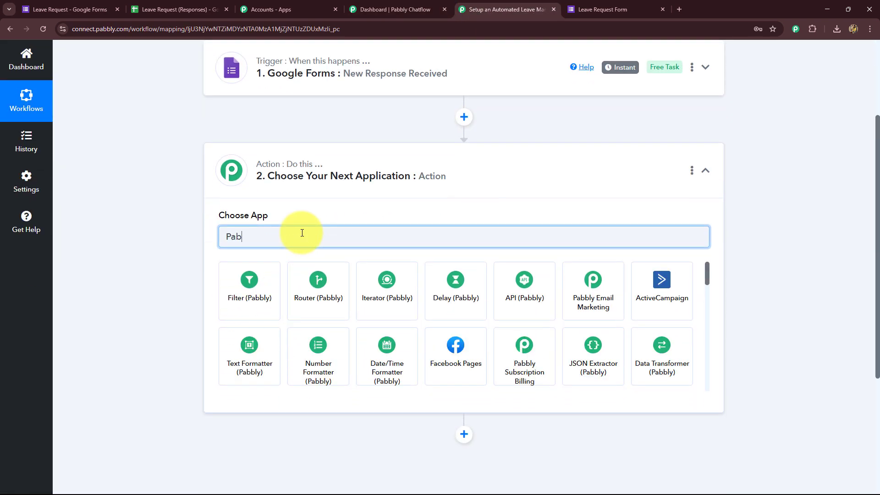
type("b")
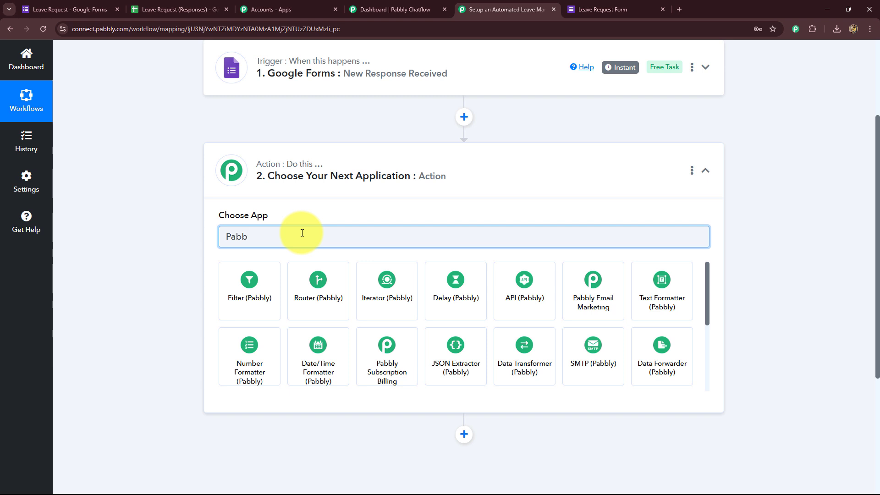
type("ly Ch")
left_click(229, 285)
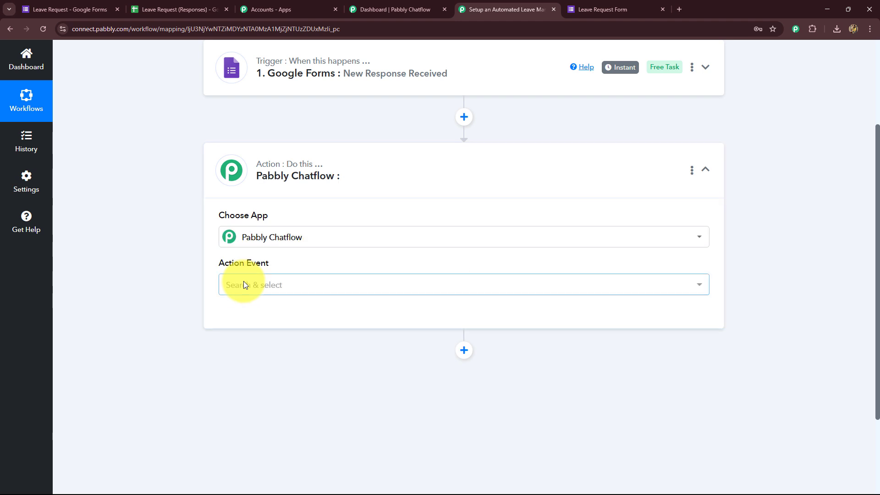
Step: Set the action event to Send Template Message
scroll(244, 282, "down", 2)
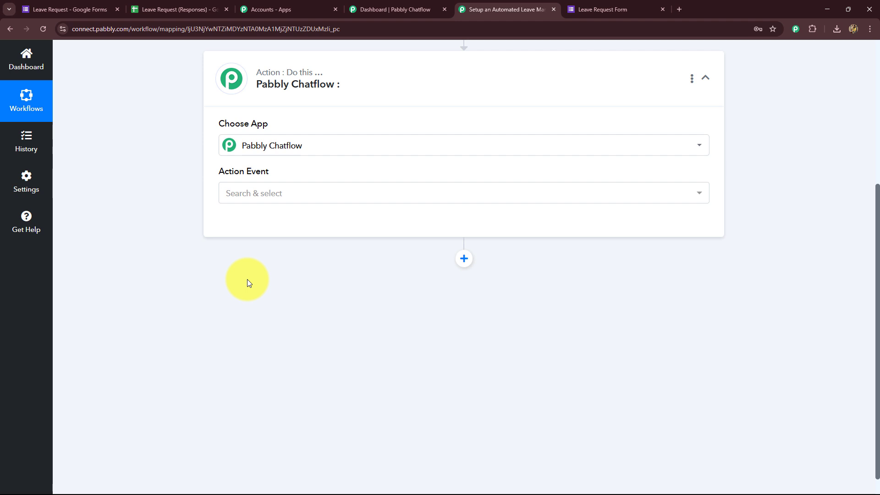
left_click(248, 193)
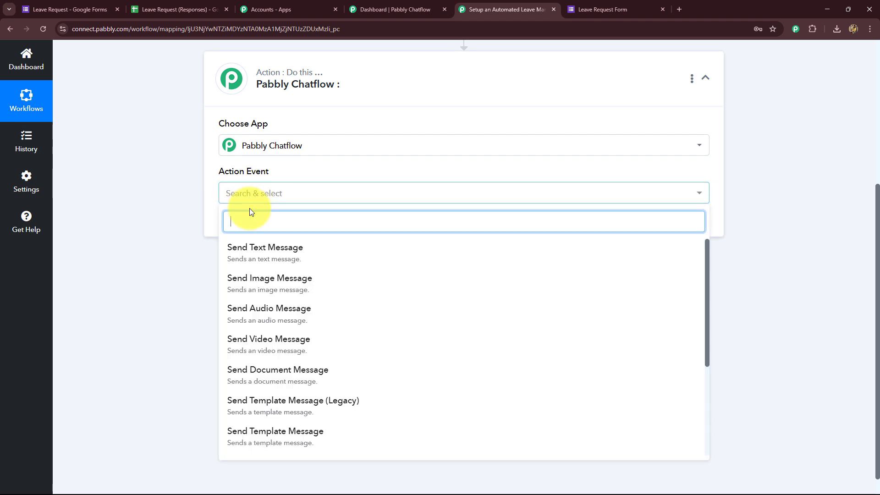
scroll(250, 383, "down", 2)
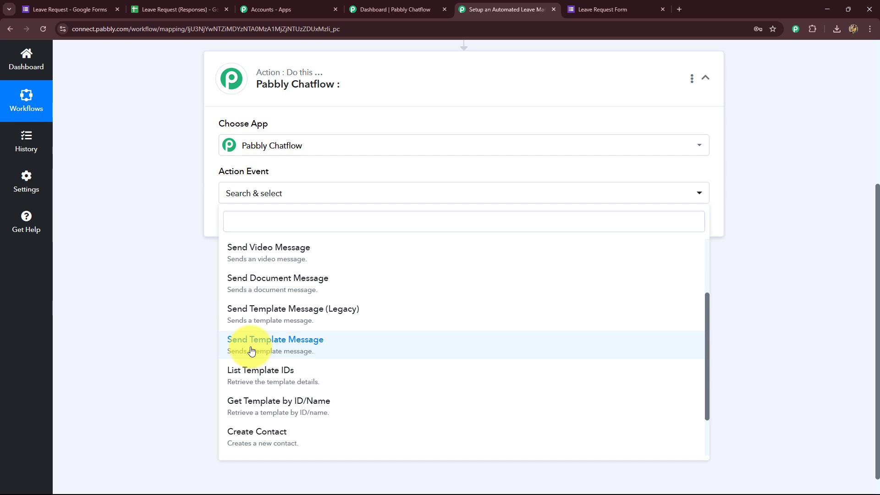
left_click(251, 351)
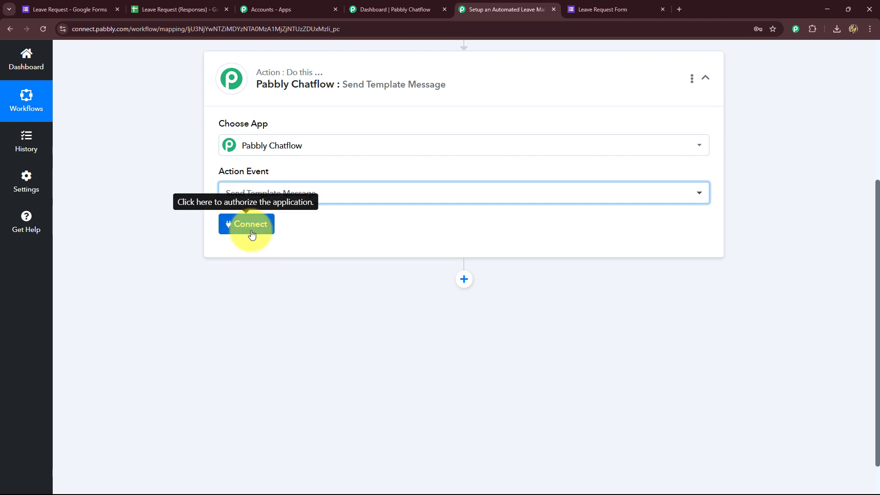
Step: Start a new Pabbly Chatflow connection for the action step, then go to the Chatflow dashboard
left_click(358, 9)
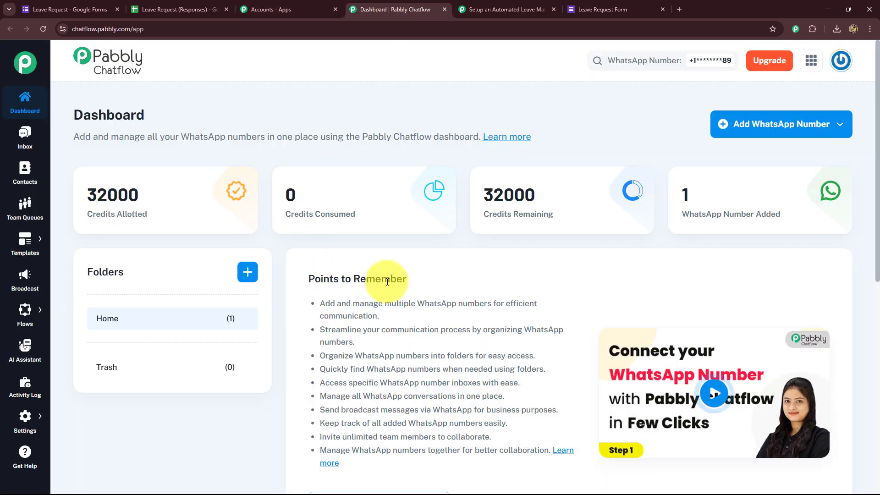
left_click(475, 5)
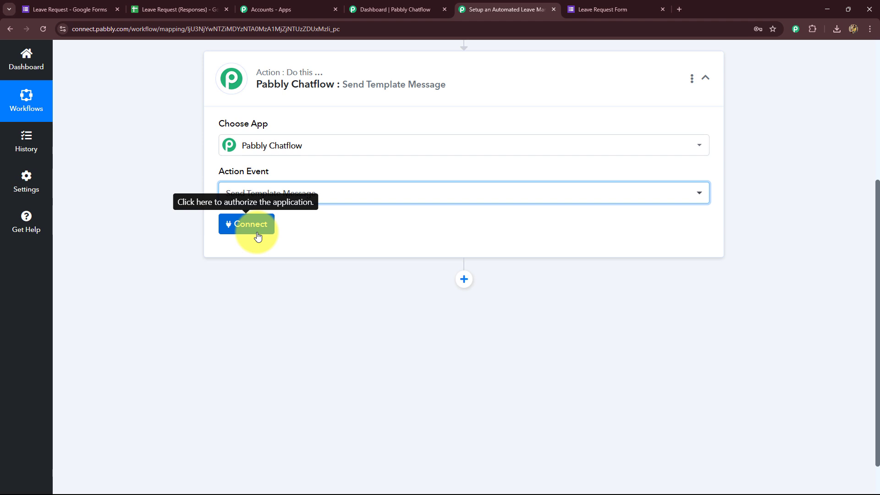
left_click(258, 237)
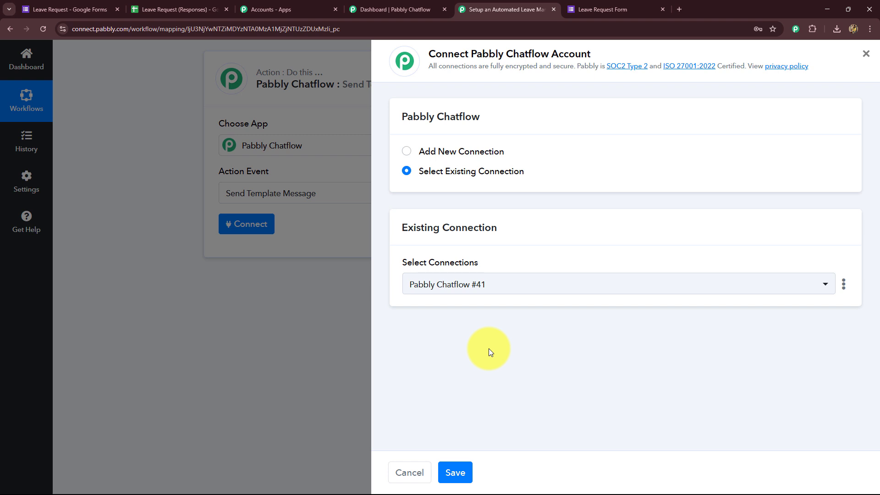
left_click(408, 150)
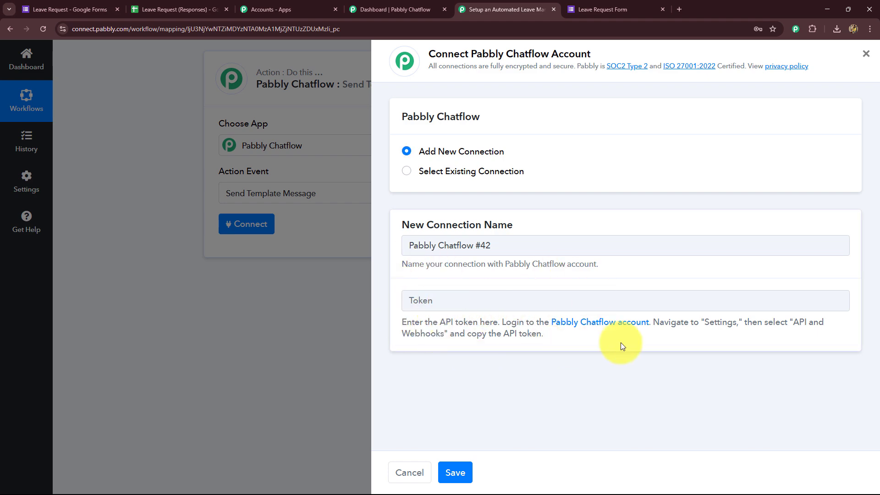
left_click(373, 6)
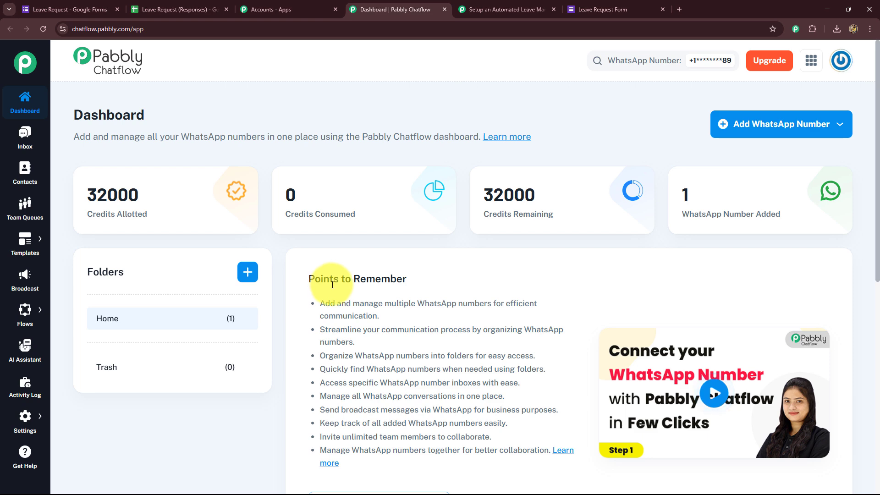
Step: Copy the Chatflow API token from API & Webhooks settings into the connection's Token field
left_click(25, 427)
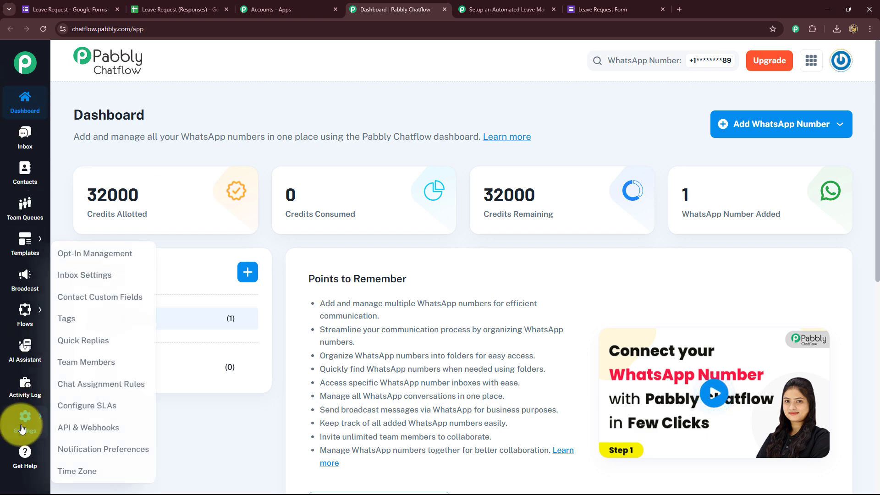
left_click(74, 431)
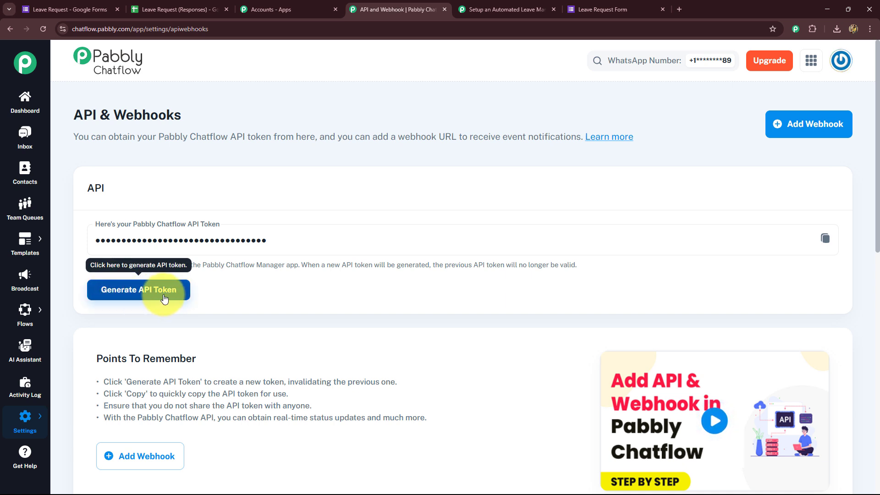
left_click(826, 240)
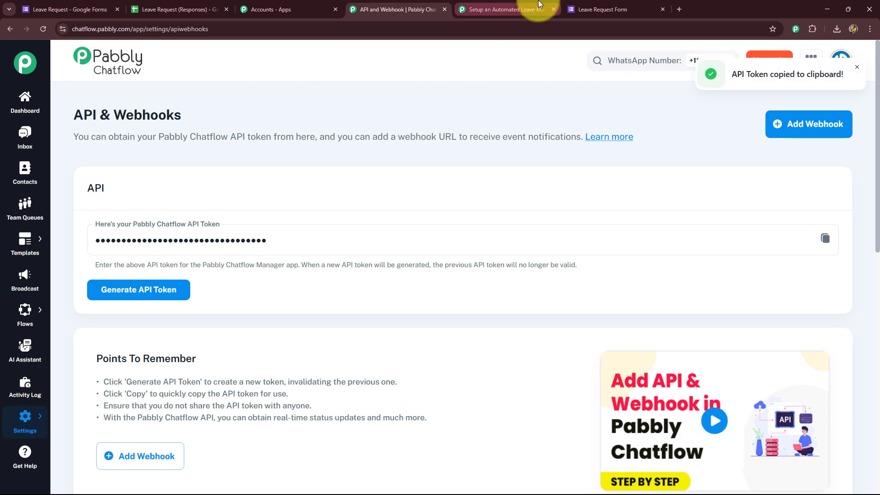
left_click(502, 9)
left_click(419, 300)
key("ctrl+v")
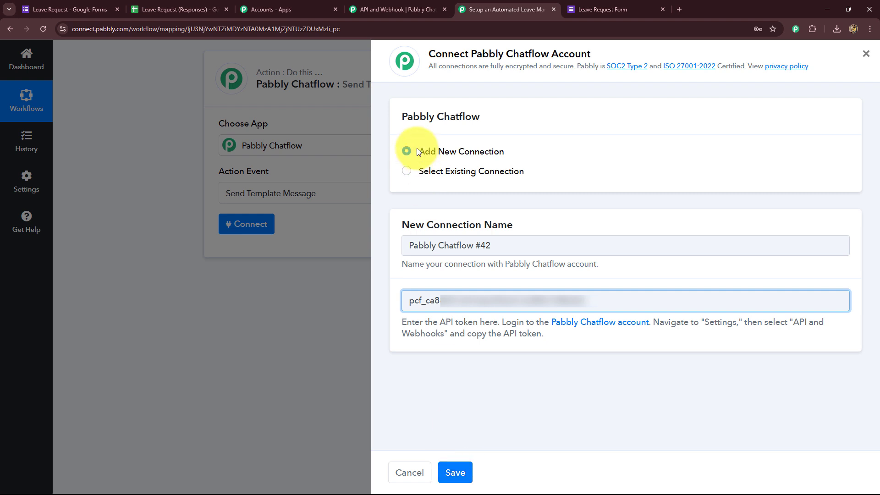
Step: Switch to the existing Pabbly Chatflow #41 connection and save it
left_click(410, 173)
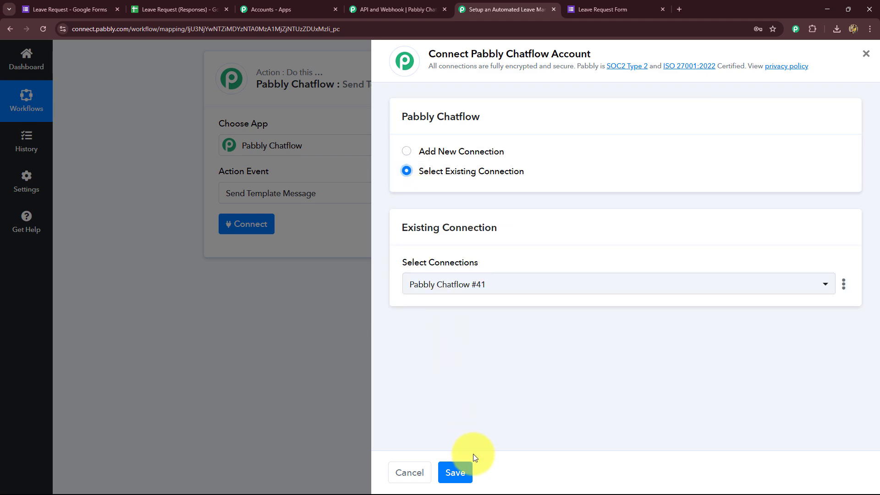
left_click(458, 472)
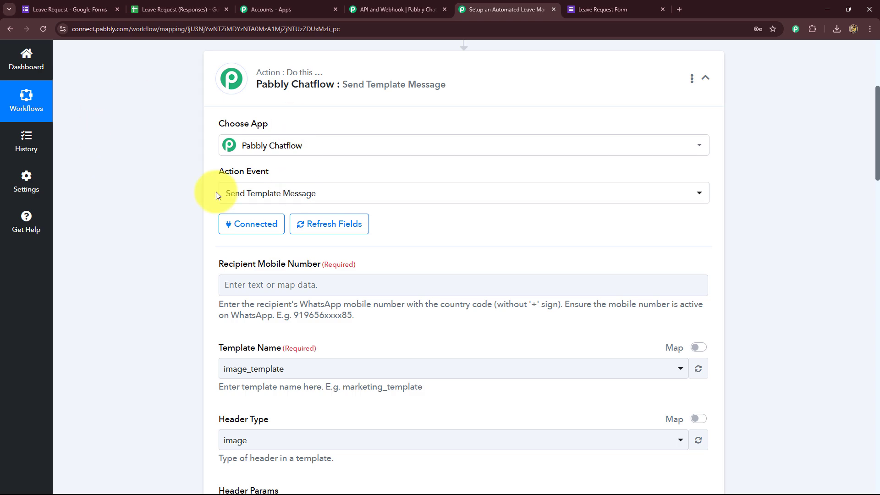
scroll(201, 275, "down", 10)
scroll(201, 275, "up", 5)
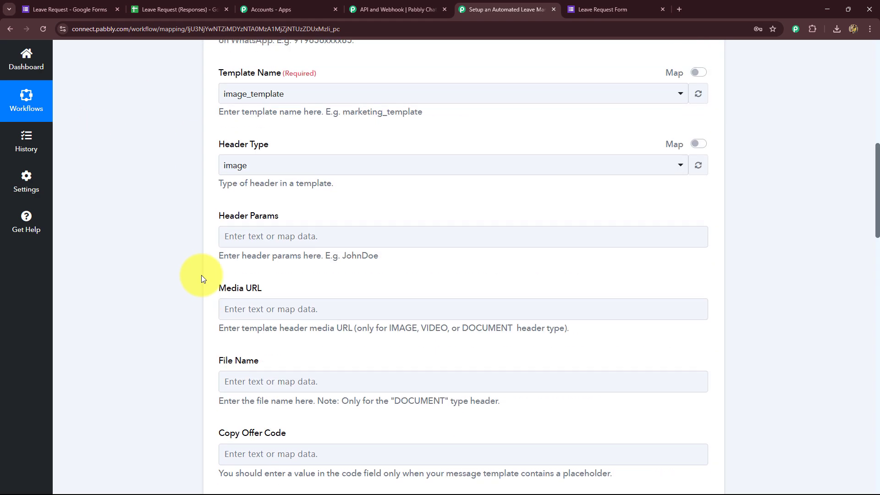
scroll(201, 275, "up", 8)
scroll(202, 275, "down", 4)
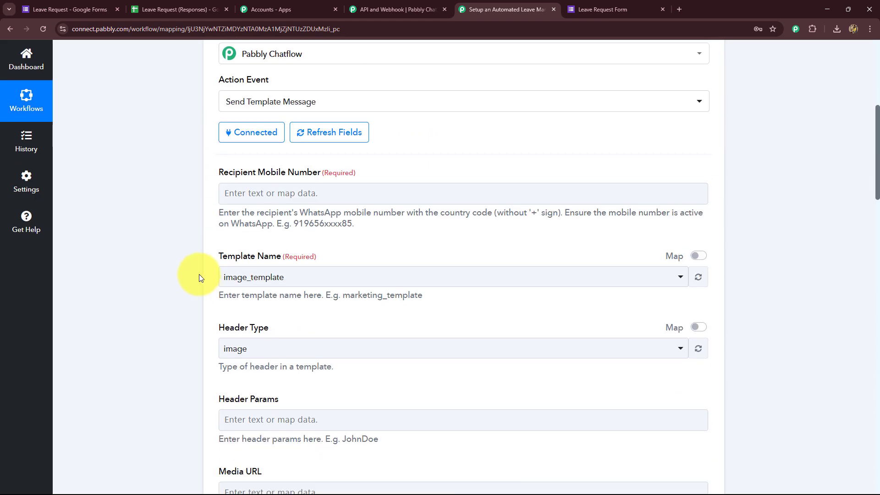
Step: Review the Recipient Mobile Number field, its data-mapping list and number-format hint
left_click(300, 190)
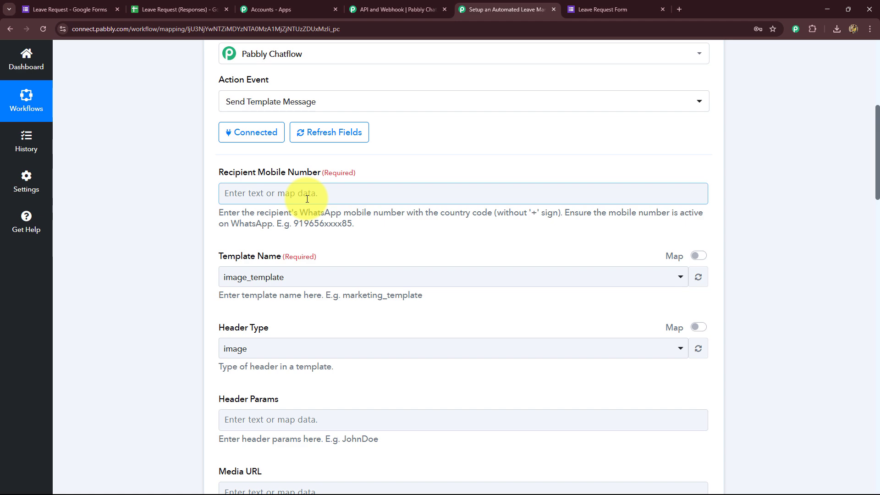
left_click(327, 316)
scroll(327, 317, "up", 4)
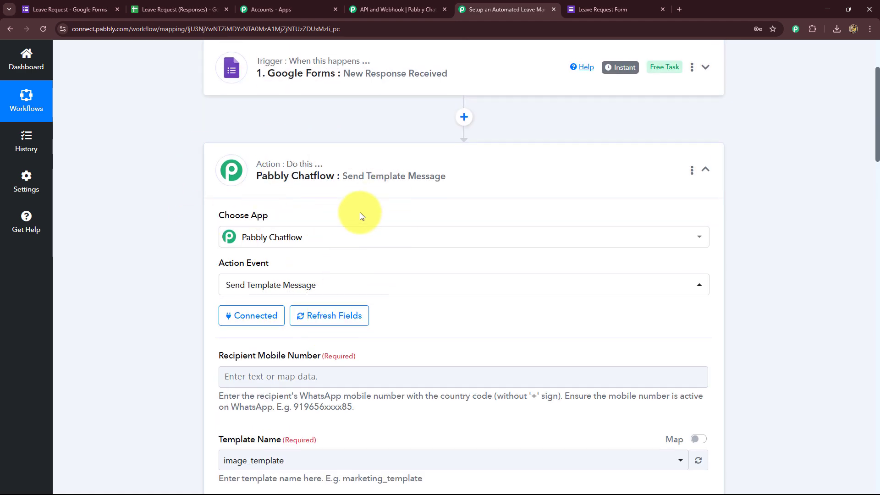
scroll(358, 374, "down", 2)
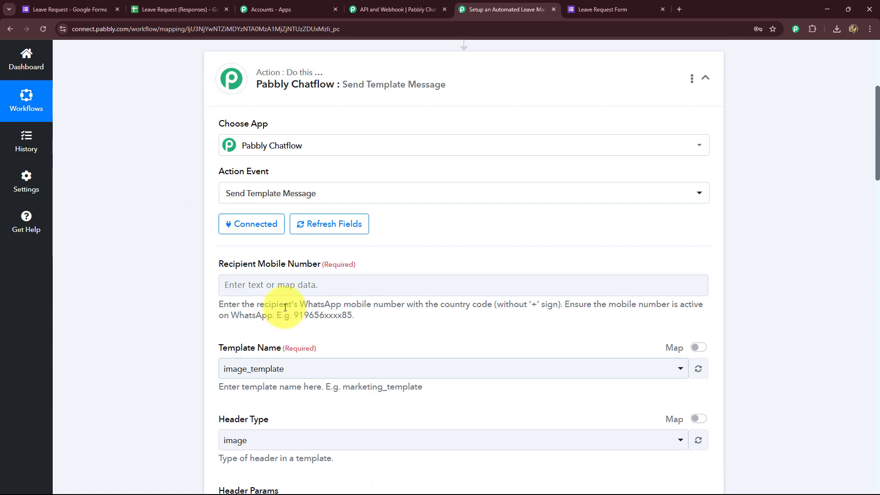
left_click(330, 290)
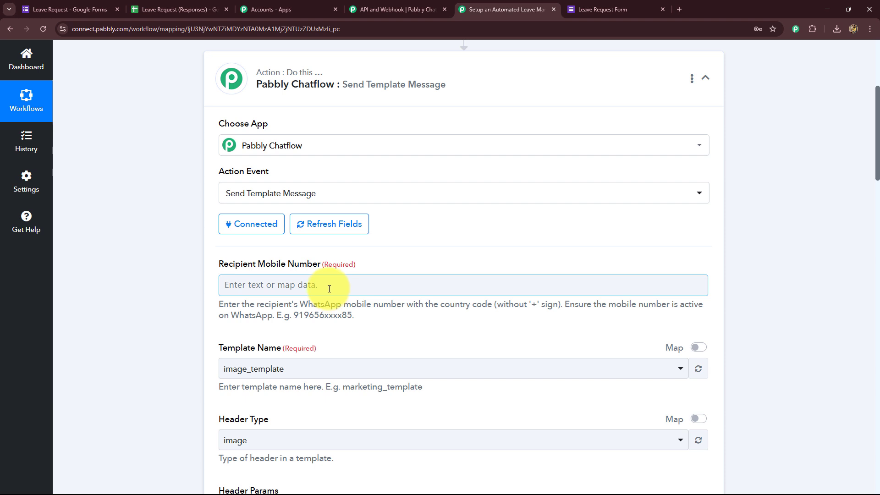
left_click(320, 286)
left_click(238, 277)
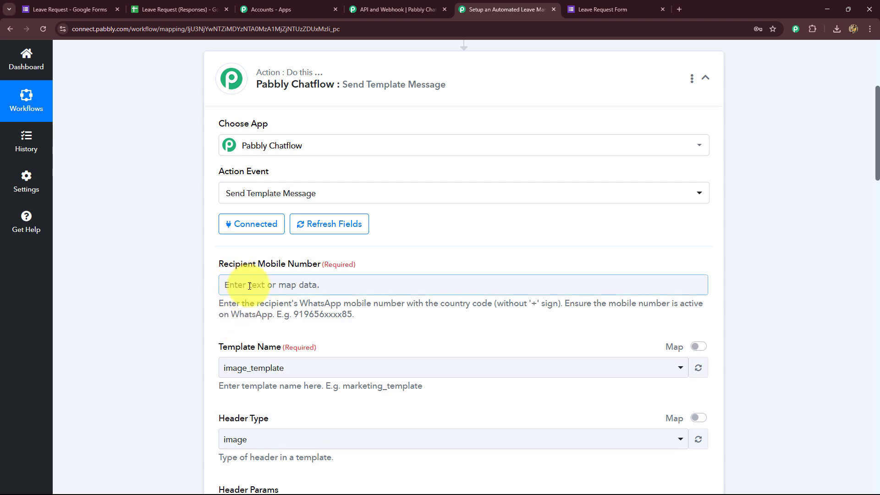
left_click_drag(237, 303, 357, 315)
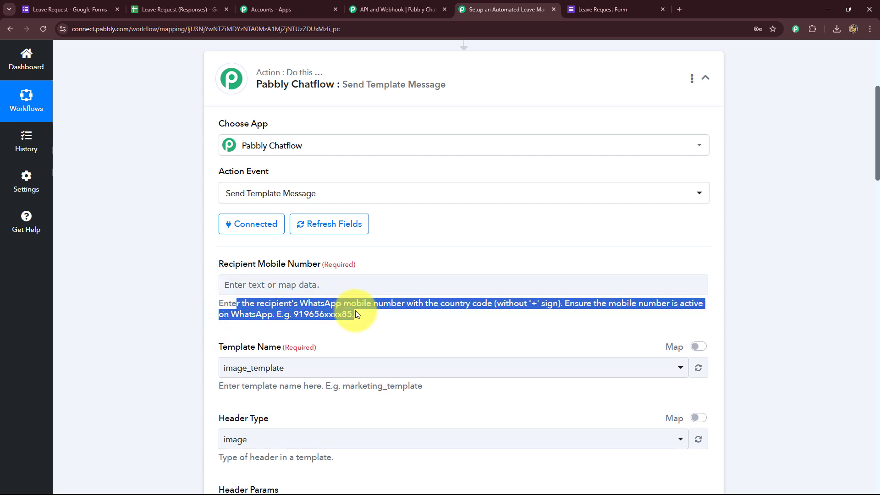
left_click(380, 332)
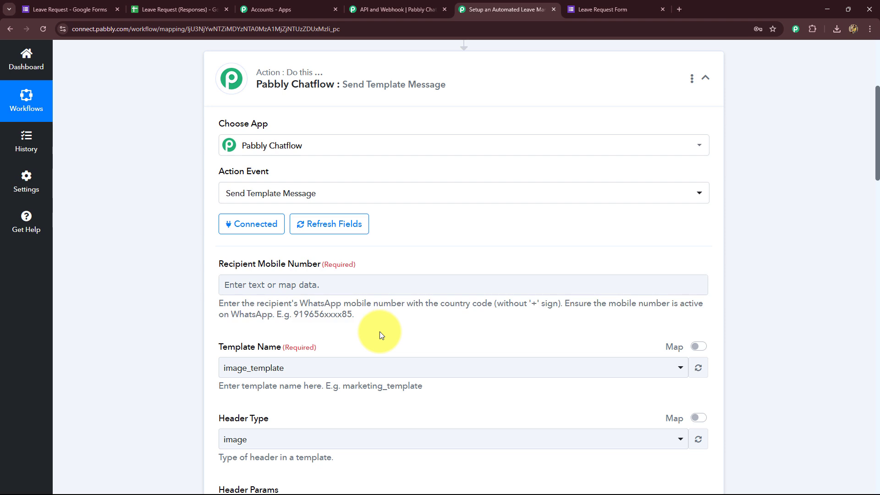
Step: Enter a test WhatsApp number with country code in Recipient Mobile Number
left_click(315, 284)
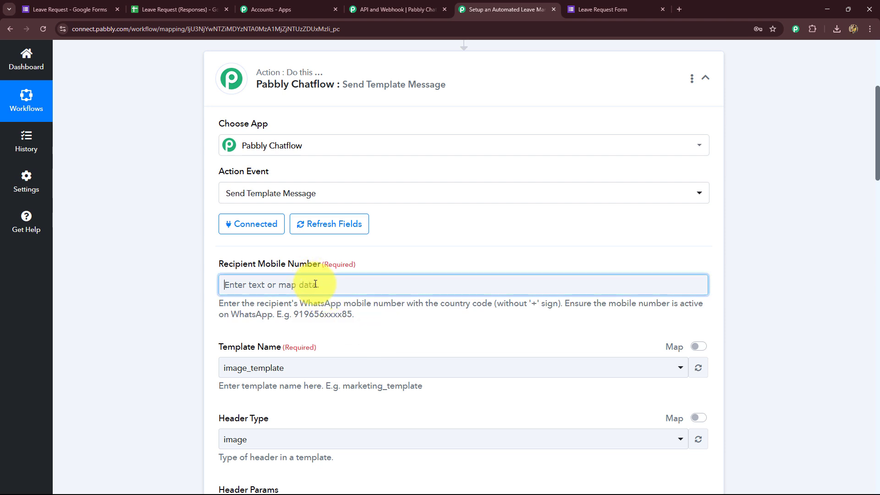
type("91")
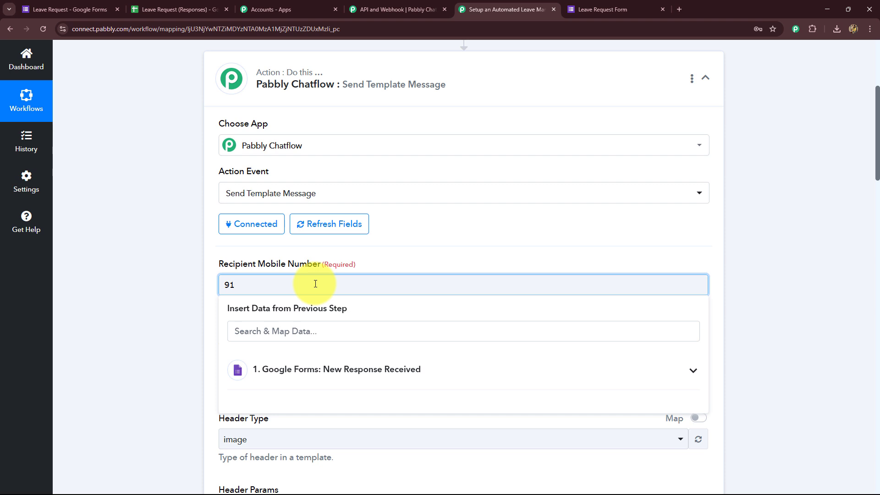
type("9999999999")
left_click(178, 273)
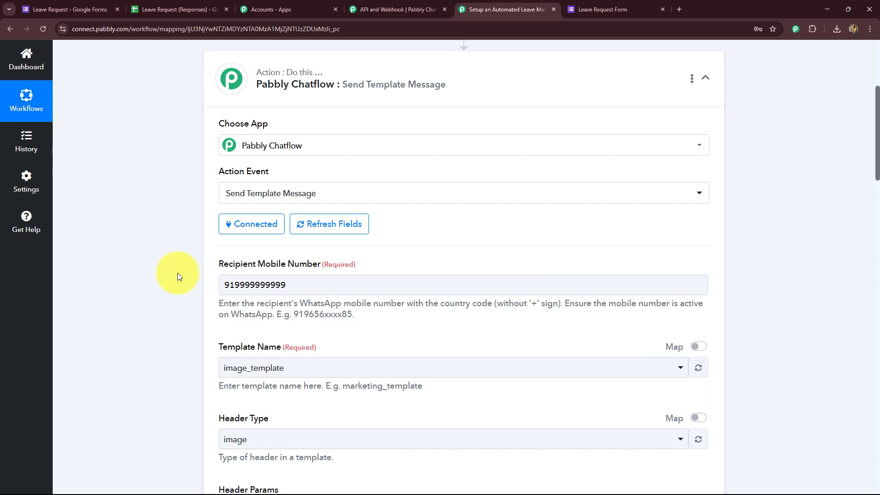
Step: Check the Template Name list, keeping image_template, and return to the Chatflow API page
scroll(162, 256, "down", 4)
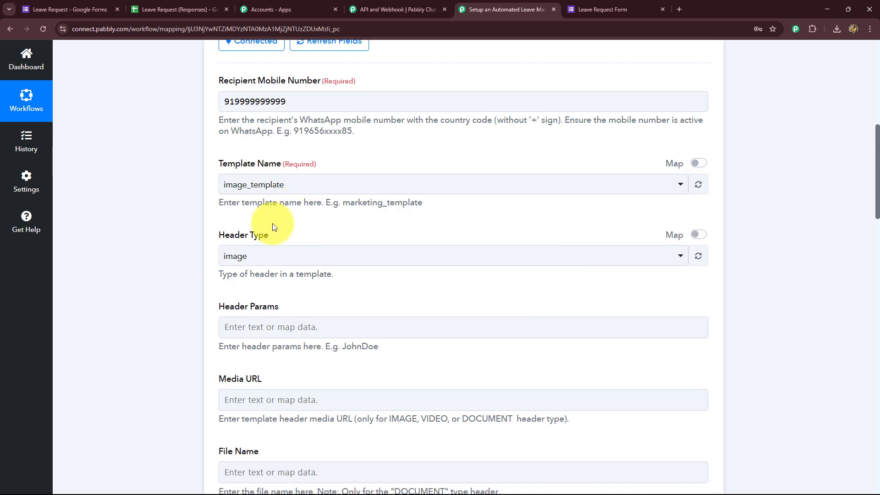
left_click(258, 185)
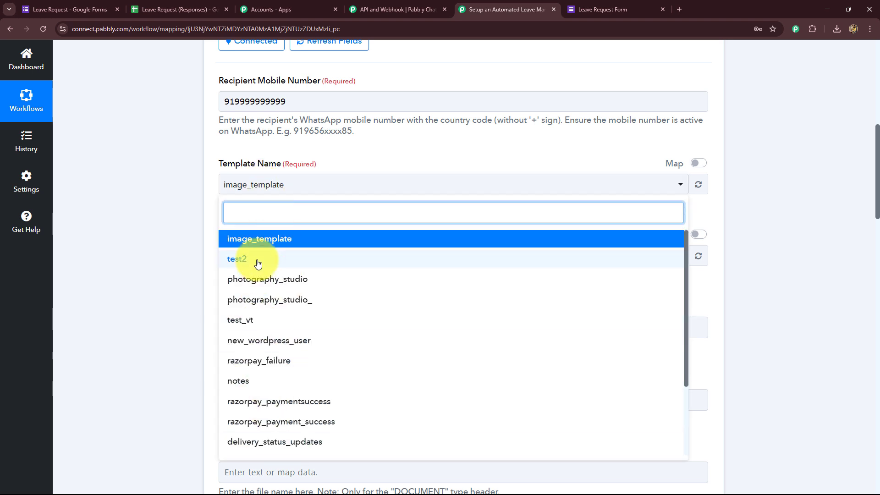
left_click(177, 258)
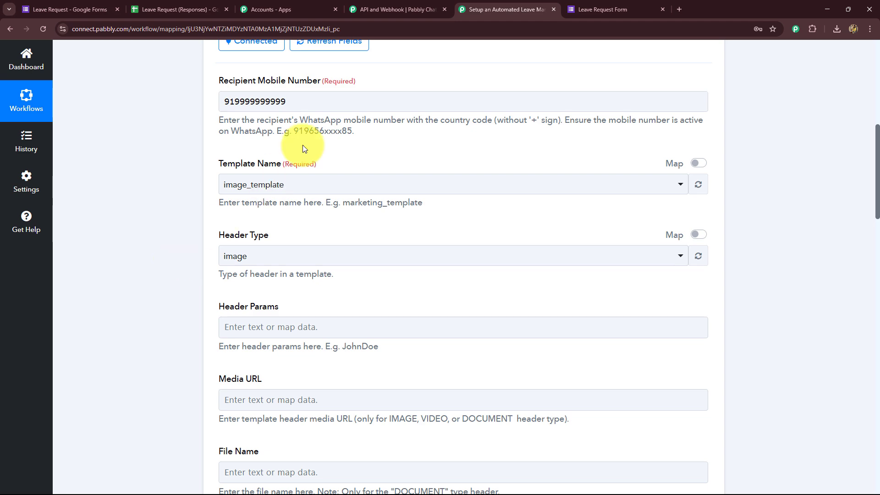
left_click(371, 14)
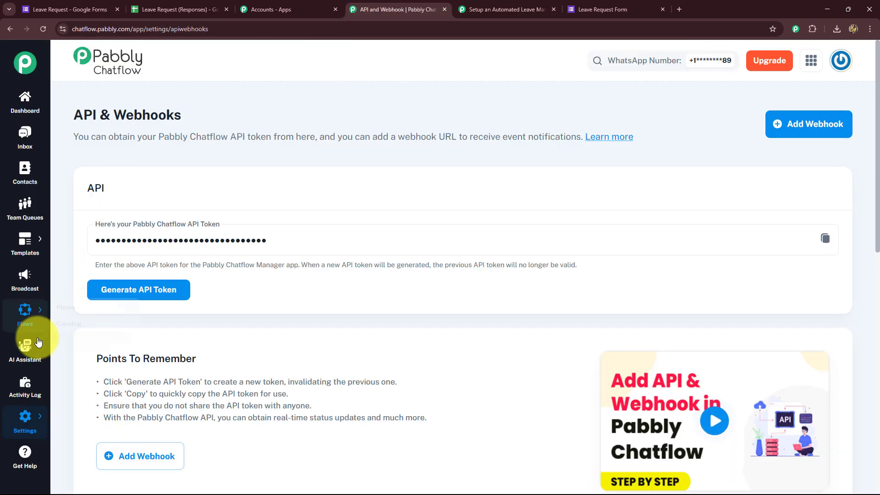
Step: Browse the Templates list by Approved, Pending, Draft and Rejected filters, then start a new template
mouse_move(28, 241)
left_click(66, 239)
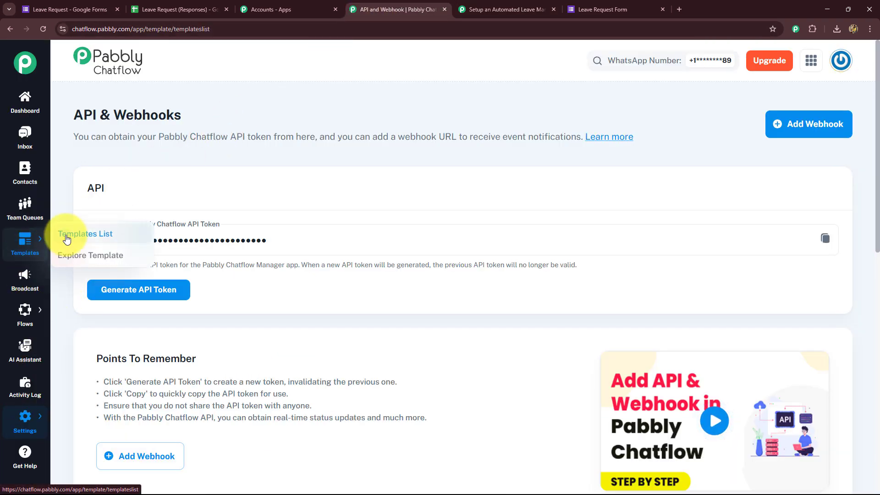
scroll(395, 287, "down", 5)
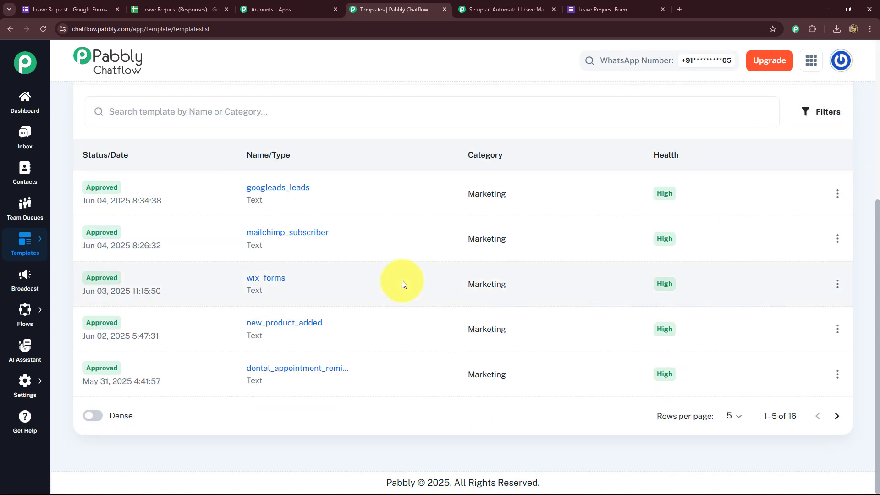
scroll(396, 305, "up", 5)
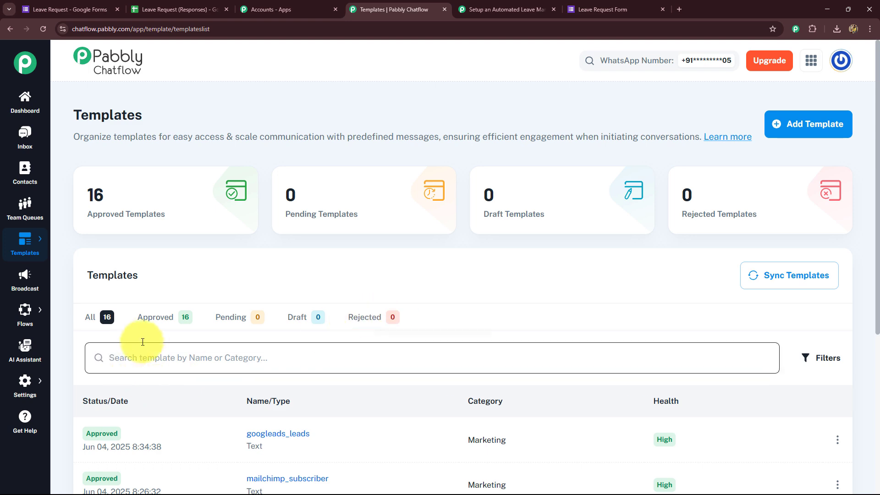
left_click(152, 314)
scroll(147, 206, "down", 5)
scroll(275, 349, "up", 4)
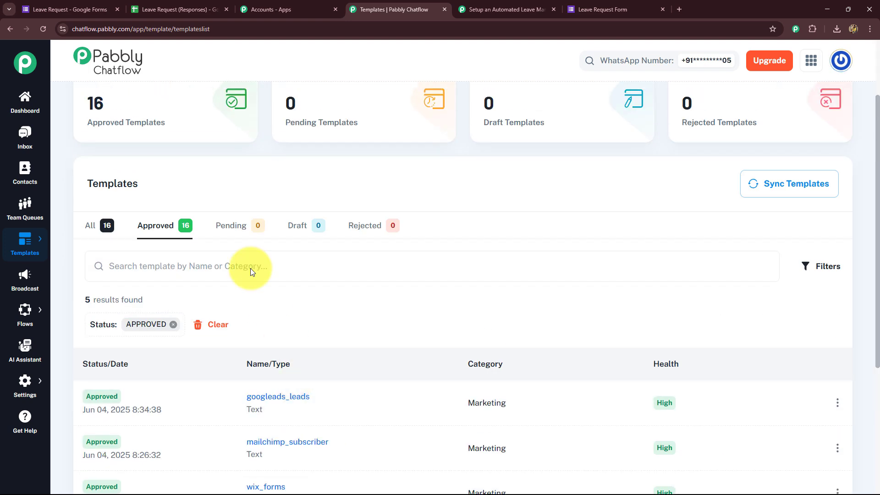
left_click(225, 231)
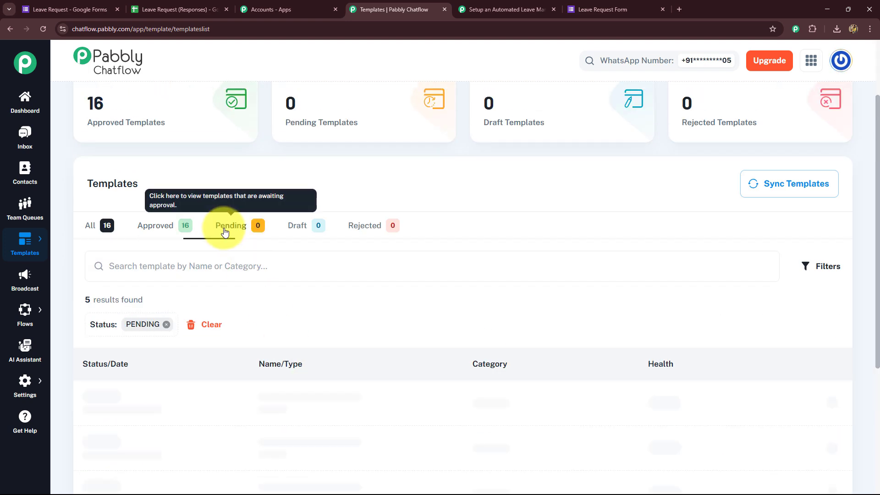
left_click(299, 229)
left_click(362, 227)
scroll(642, 349, "up", 2)
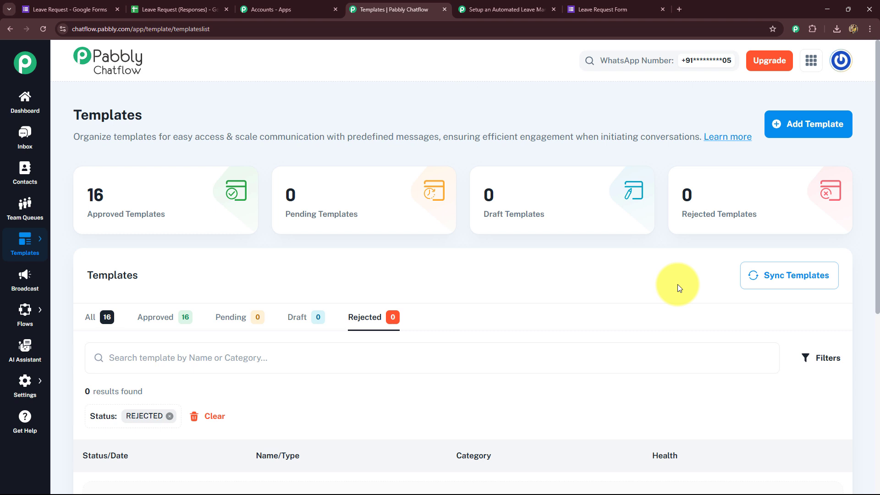
left_click(787, 122)
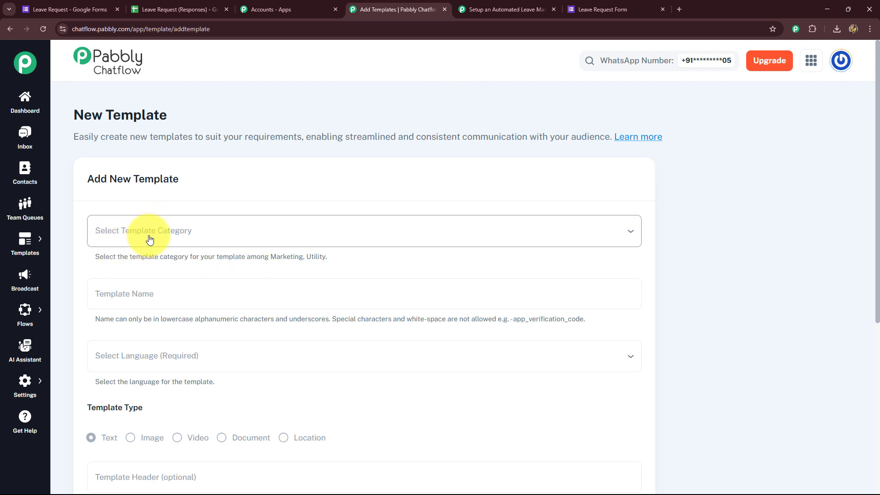
Step: Set the template category to Utility and the template name to leave_requests
left_click(114, 235)
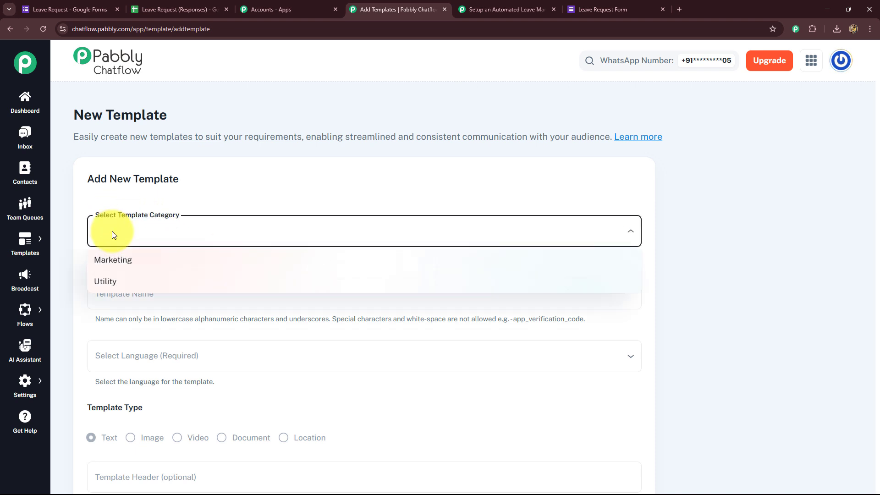
left_click(115, 288)
scroll(86, 291, "down", 4)
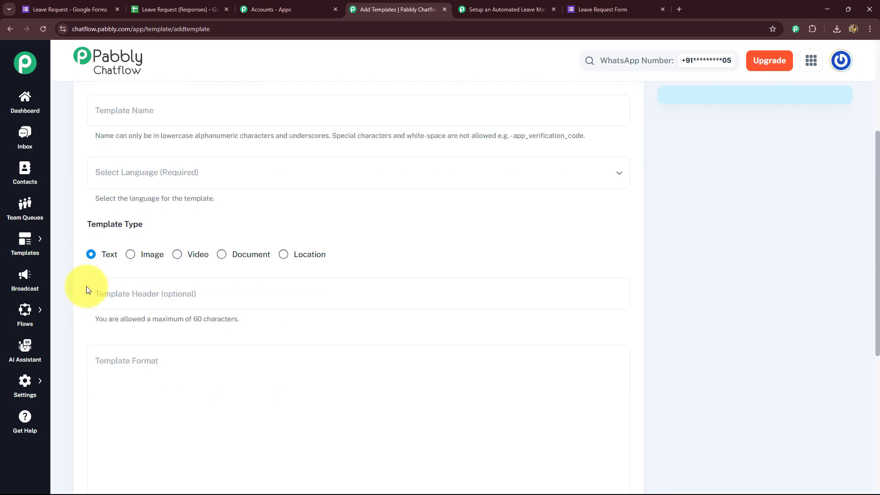
scroll(90, 275, "up", 4)
scroll(125, 270, "down", 2)
left_click(126, 196)
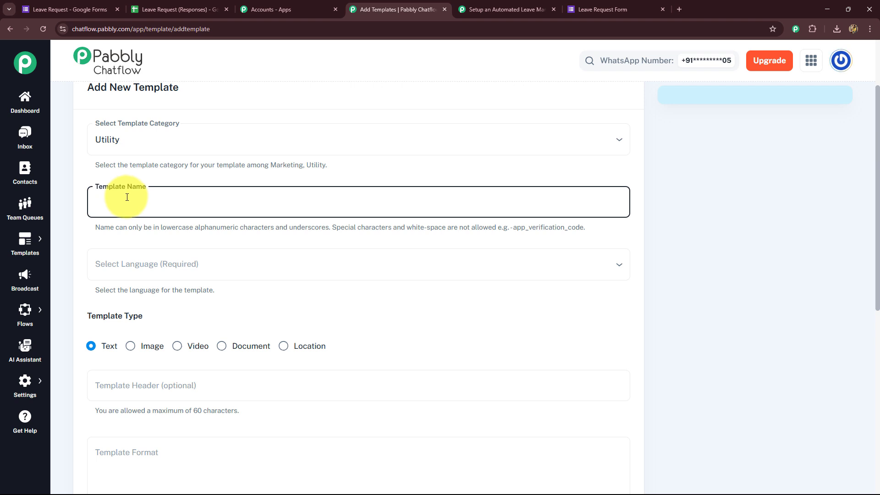
left_click_drag(117, 227, 396, 236)
left_click(484, 243)
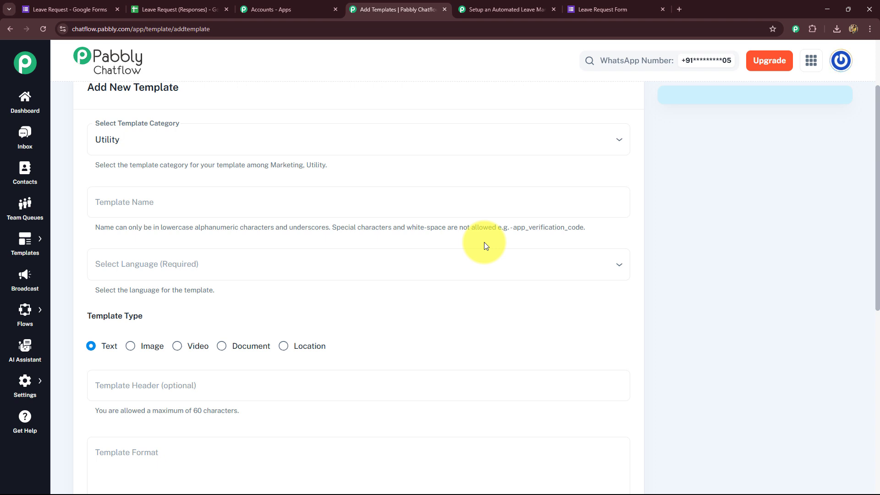
left_click(187, 188)
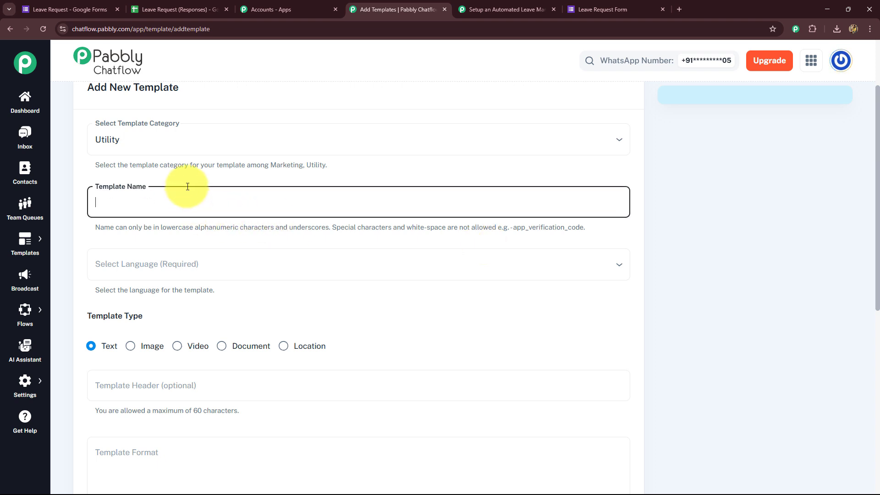
type("leave_requests")
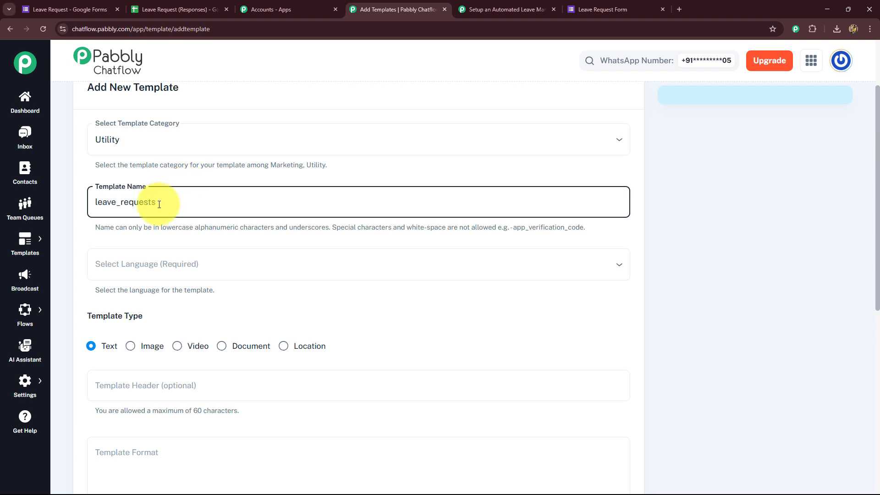
left_click_drag(172, 200, 97, 202)
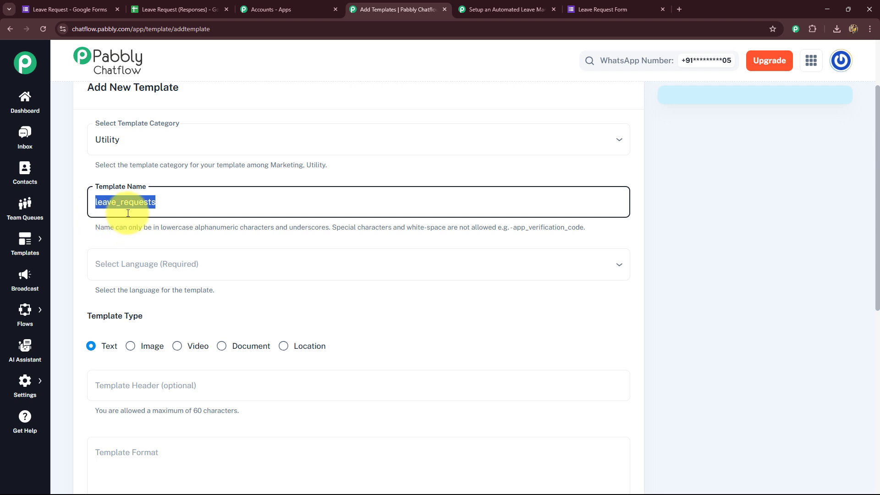
left_click(110, 201)
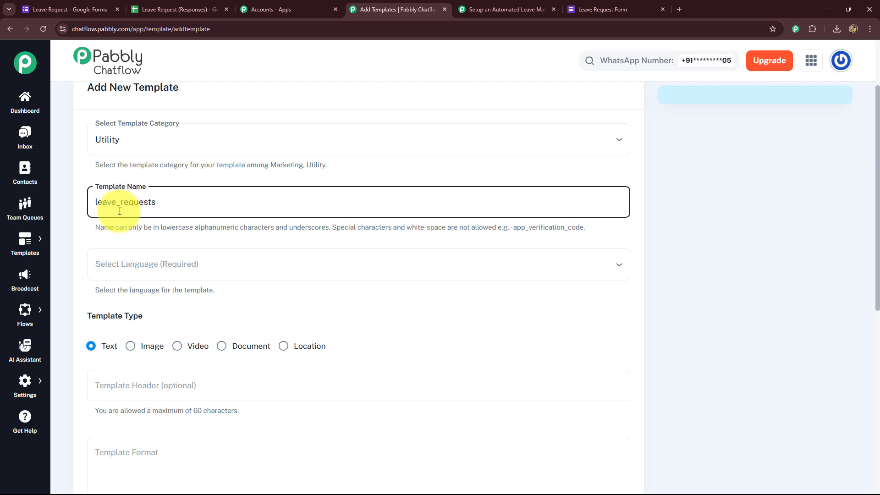
Step: Set the template language to English
scroll(117, 220, "down", 2)
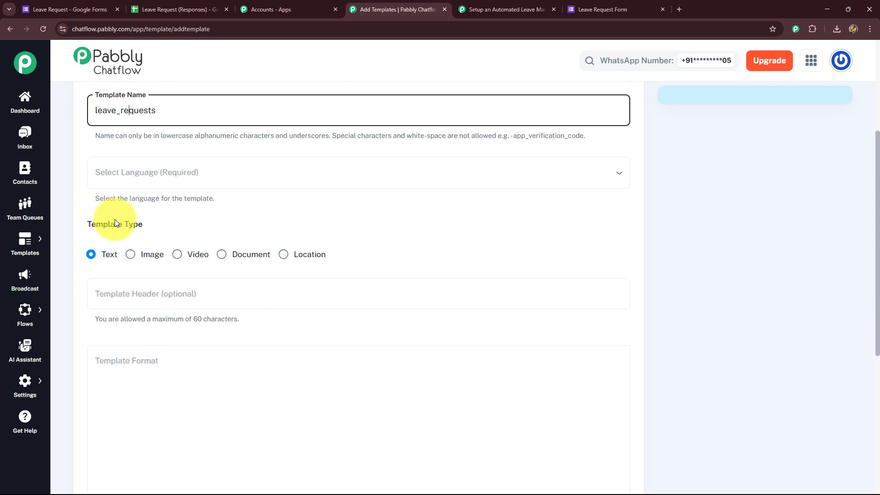
left_click(120, 178)
scroll(119, 190, "down", 4)
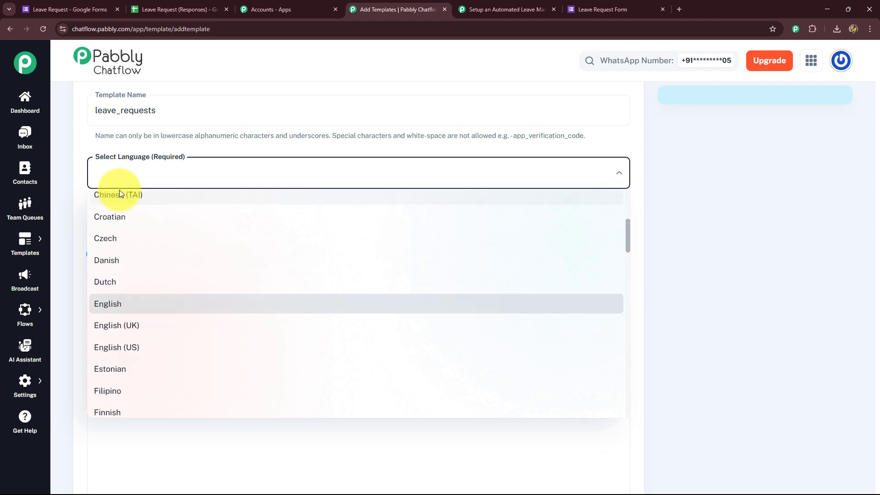
left_click(110, 305)
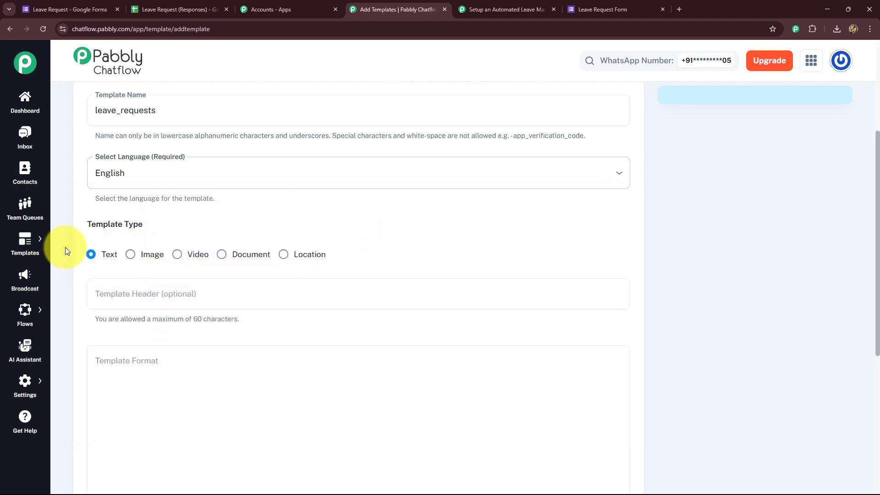
scroll(69, 248, "down", 4)
scroll(81, 241, "up", 1)
scroll(84, 242, "up", 1)
Step: Keep the Text template type and add the header 'New Leave Request!'
left_click(102, 267)
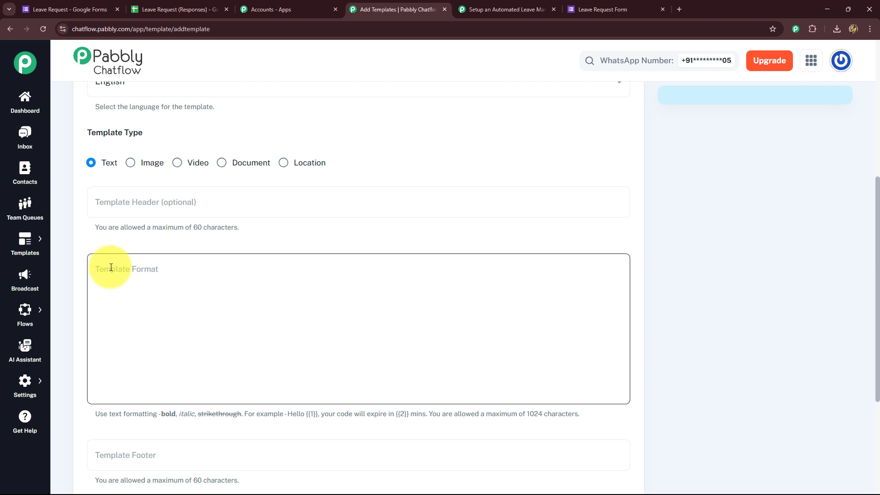
left_click(92, 163)
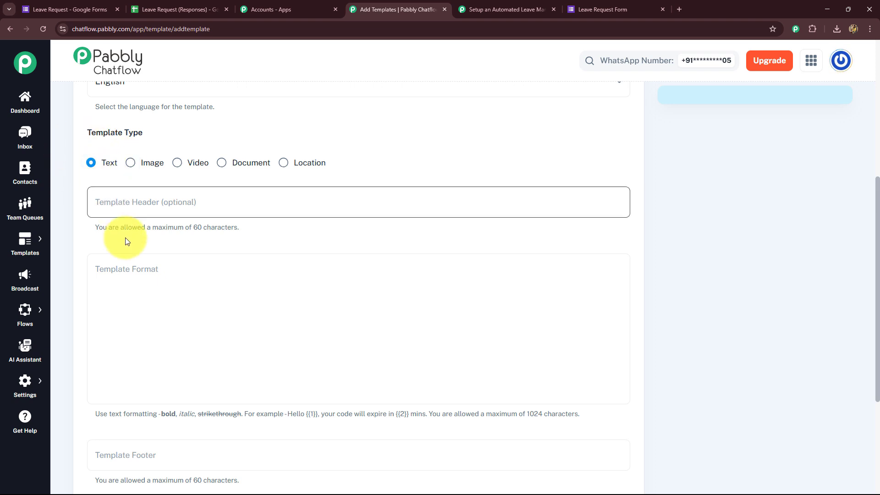
left_click(143, 208)
left_click(143, 208)
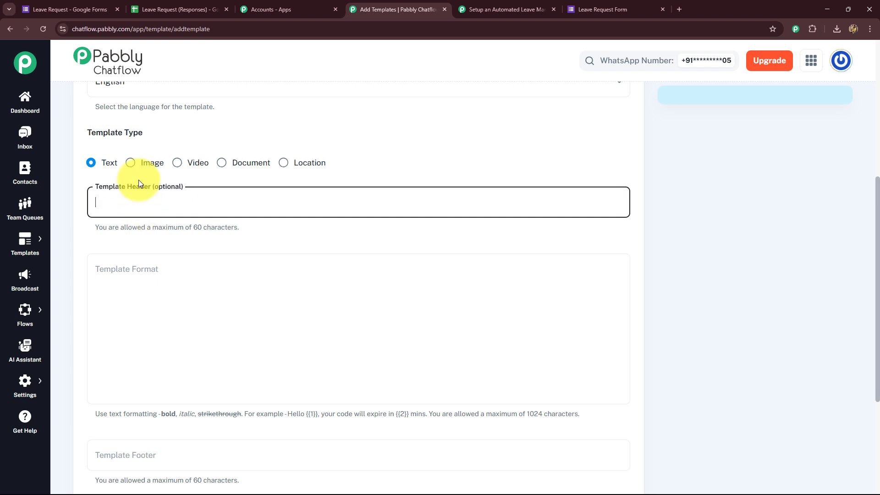
type("New Leave Request!")
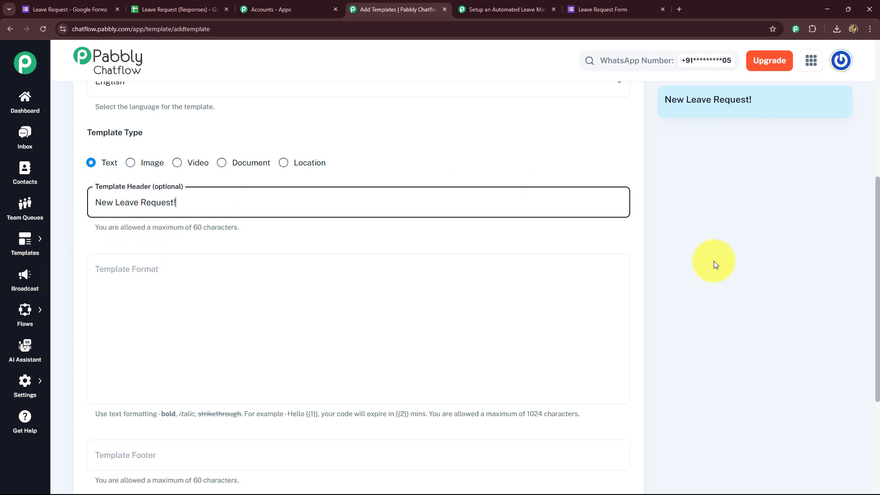
left_click(156, 269)
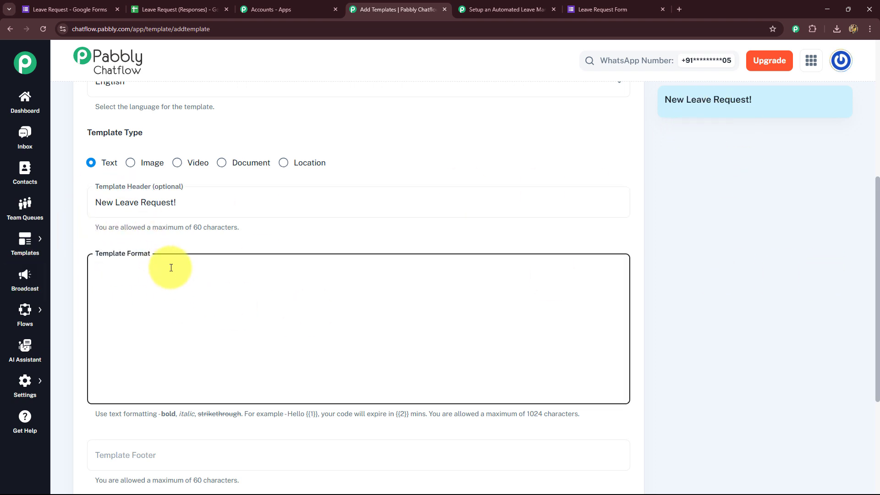
Step: Paste the prepared leave-request message with placeholders {{1}}–{{6}} into the template body
scroll(172, 268, "down", 2)
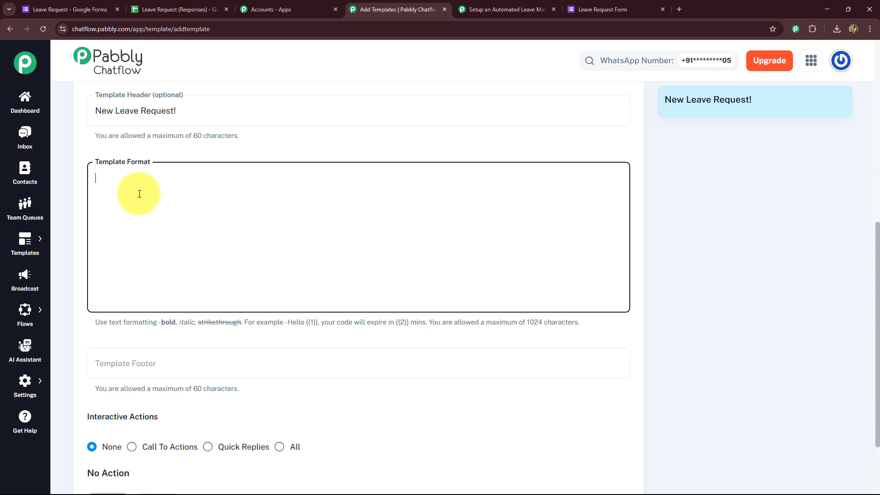
type("📥 New Leave Request Submitted  👤 *Employee Name:* {{1}} 📧 *Email:* {{2}} 📅 *Leave Dates:* {{3}} to {{4}} 📌 *Leave Type:* {{5}} 📝 *Reason:* {{6}}  Please review the request and update the status in the leave tracker.")
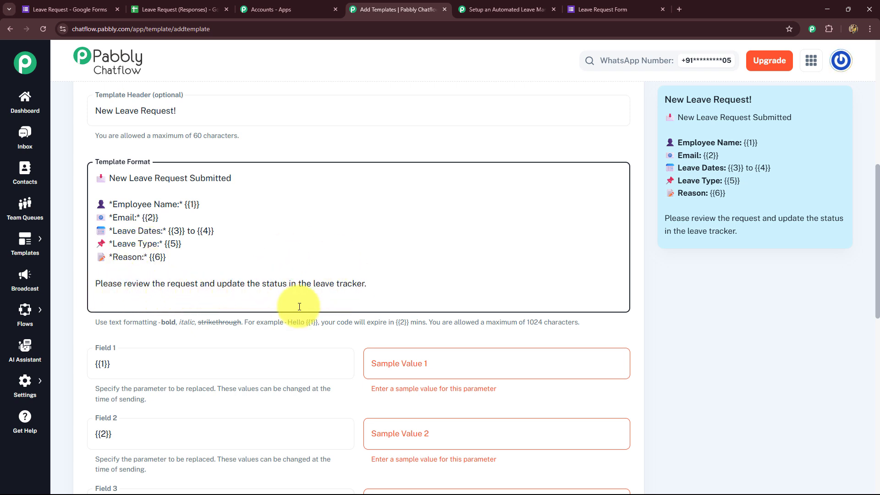
left_click(179, 9)
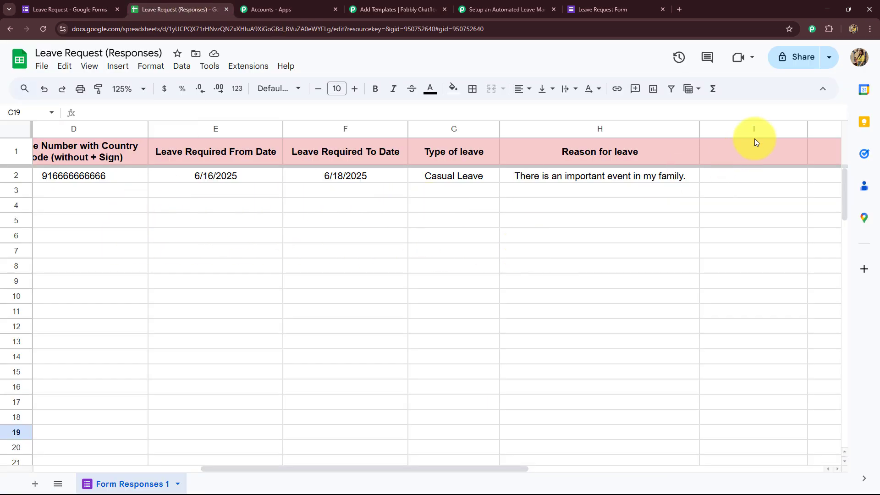
Step: Add the heading 'Status' in cell I1
left_click(737, 158)
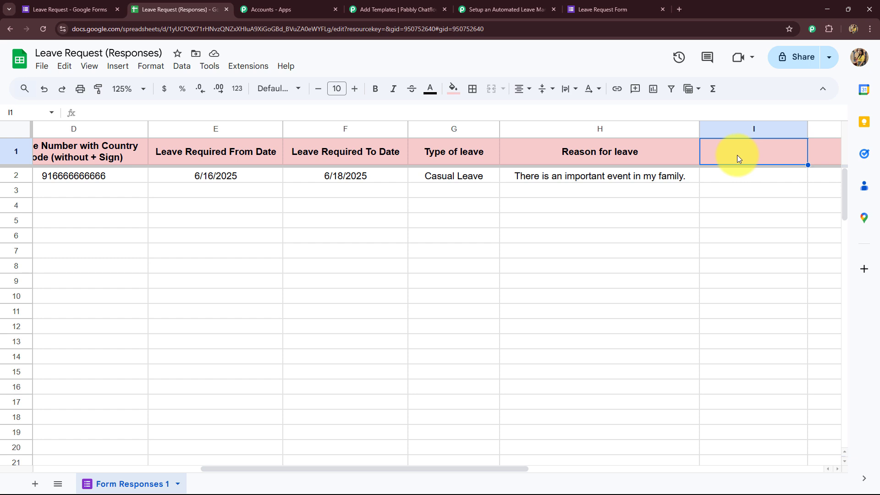
type("Status")
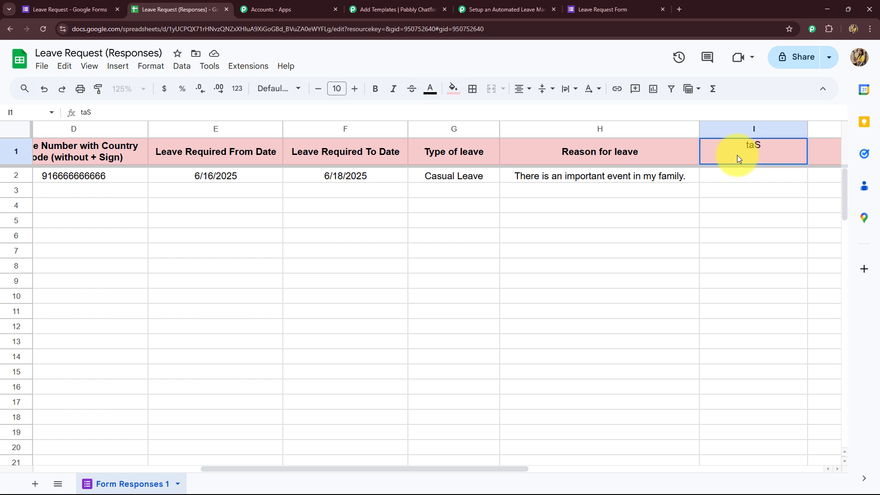
left_click(738, 266)
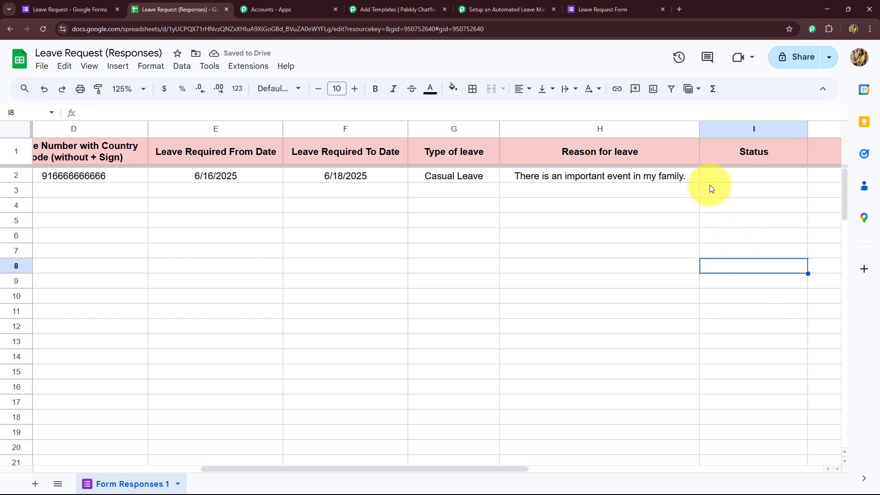
Step: Add a dropdown validation rule to cell I2 with options Approved and Rejected
left_click(741, 176)
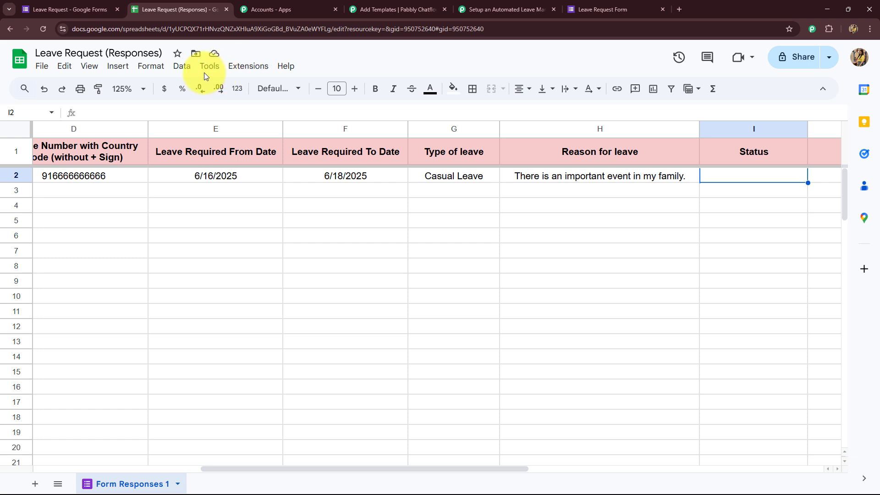
left_click(181, 65)
mouse_move(201, 340)
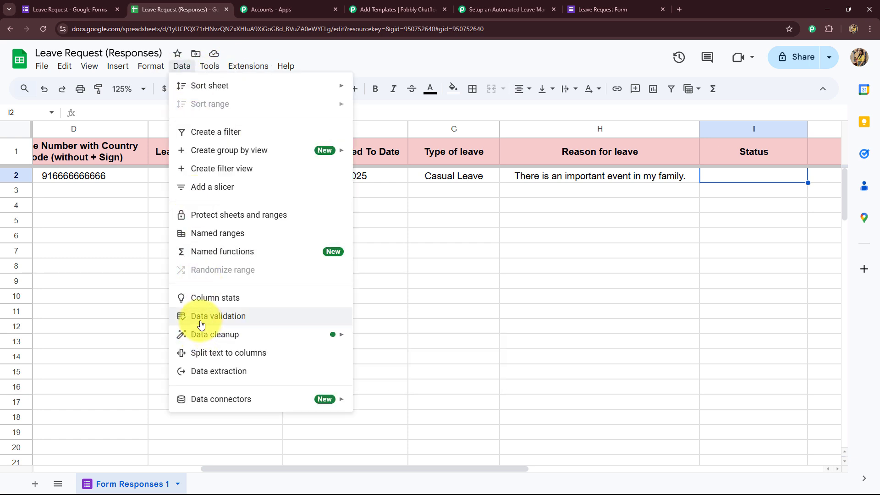
left_click(216, 316)
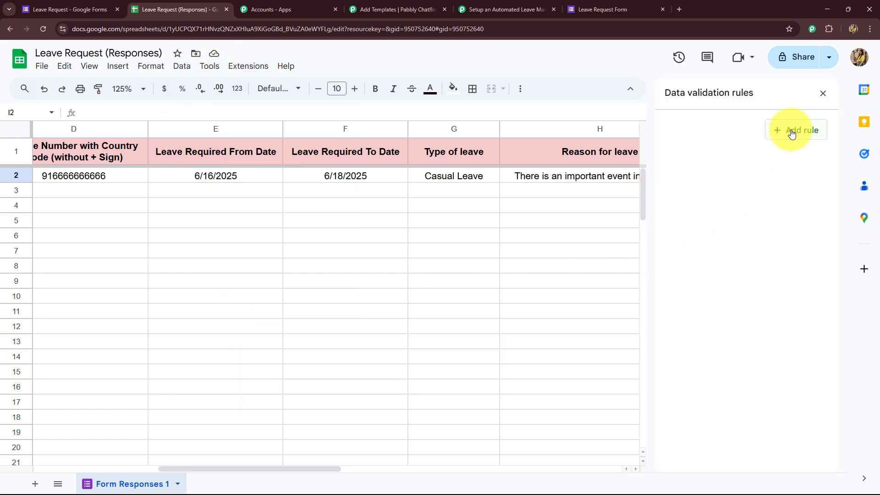
left_click(790, 131)
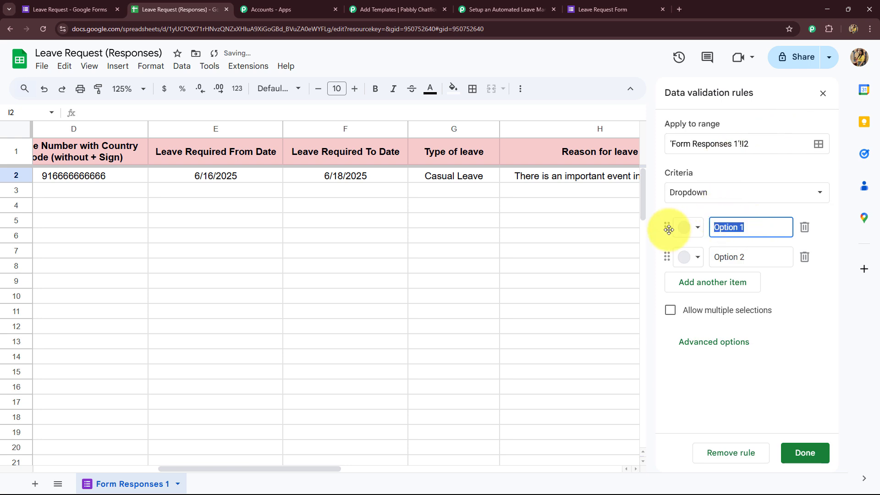
type("Approved")
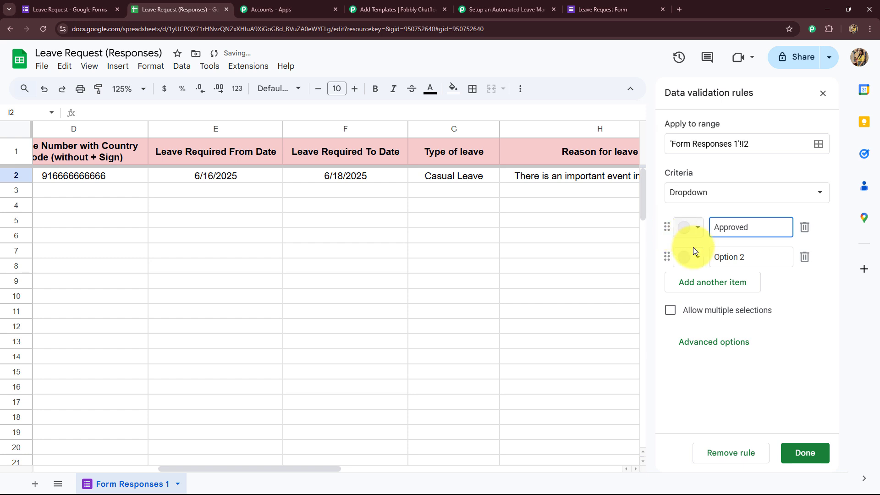
left_click(753, 255)
left_click_drag(752, 255, 702, 265)
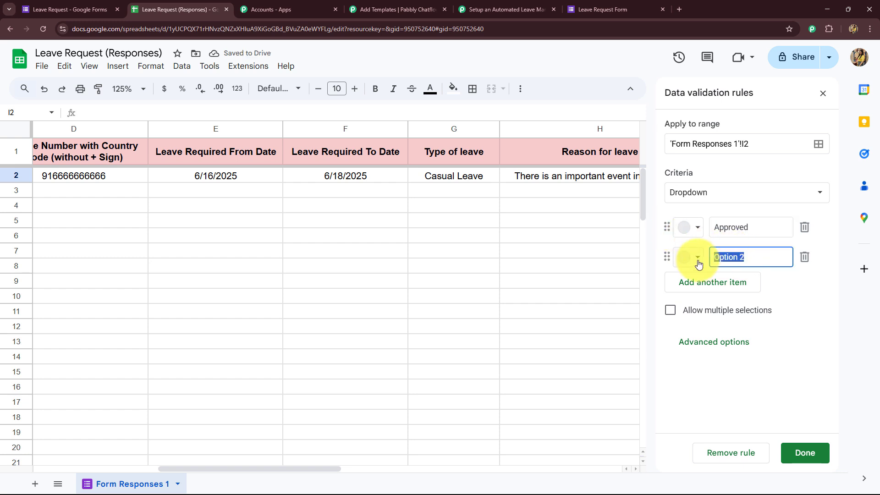
type("Rejected")
Step: Colour Approved dark green and Rejected dark red, then save the rule
left_click(687, 227)
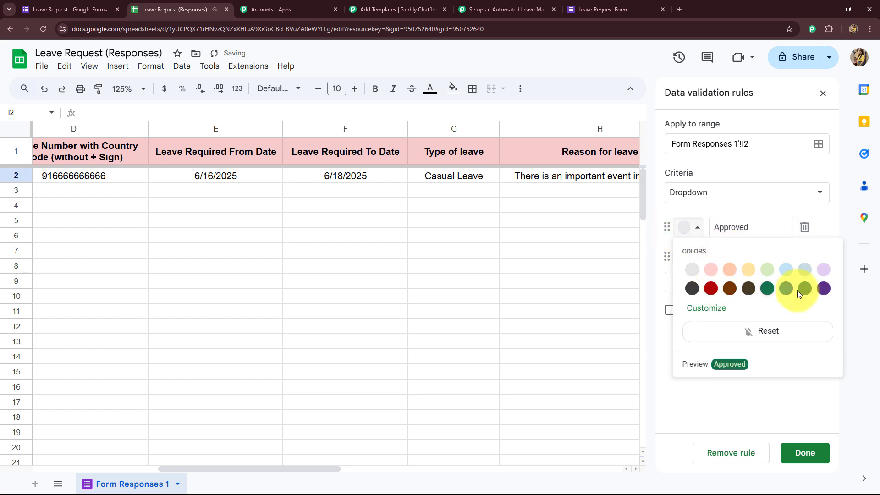
left_click(762, 291)
left_click(696, 258)
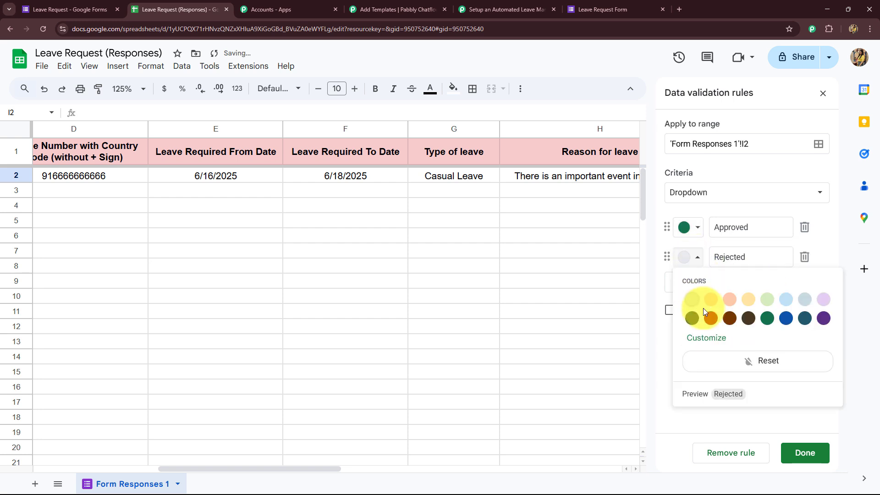
left_click(693, 316)
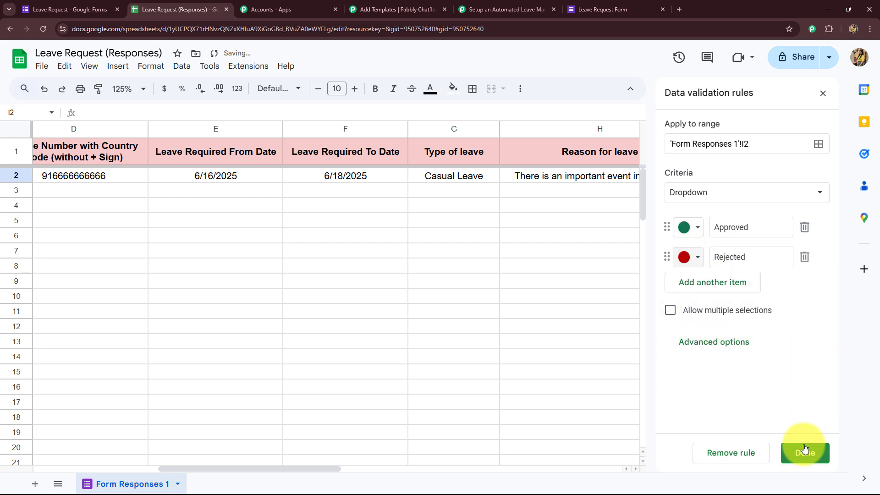
left_click(805, 449)
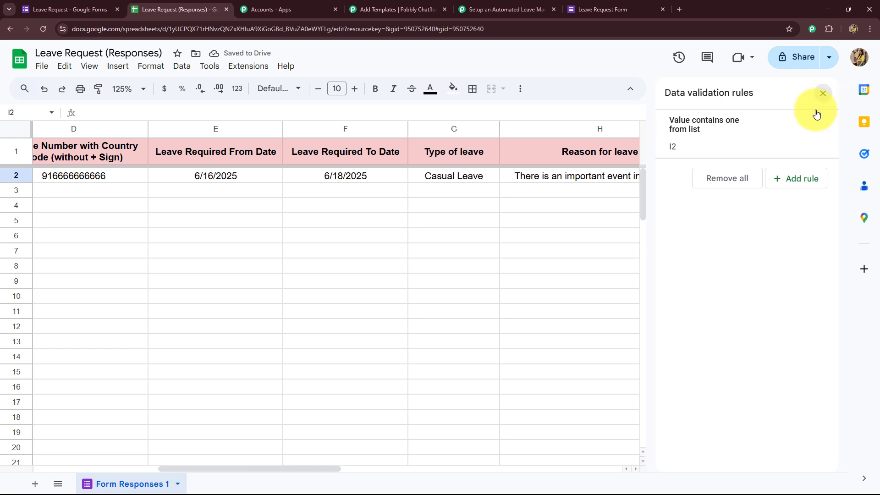
left_click(823, 93)
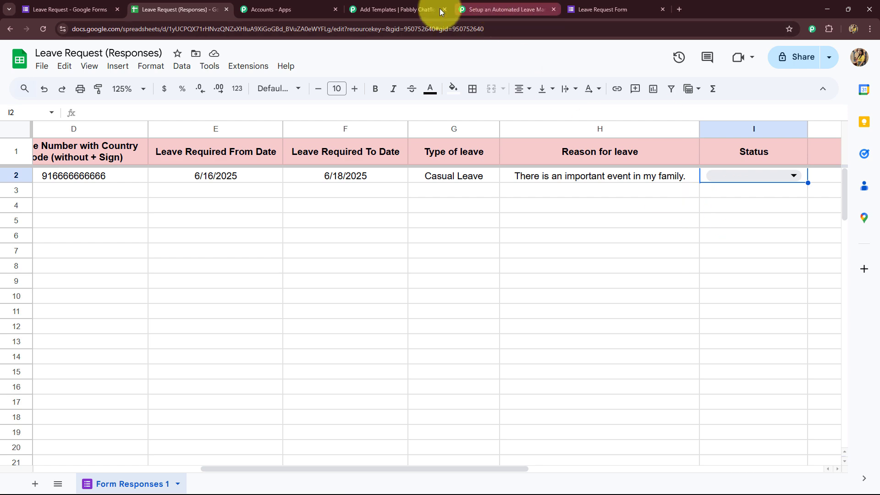
Step: Enter sample values Employee Name, Email and Start Date for template variables 1–3
left_click(373, 15)
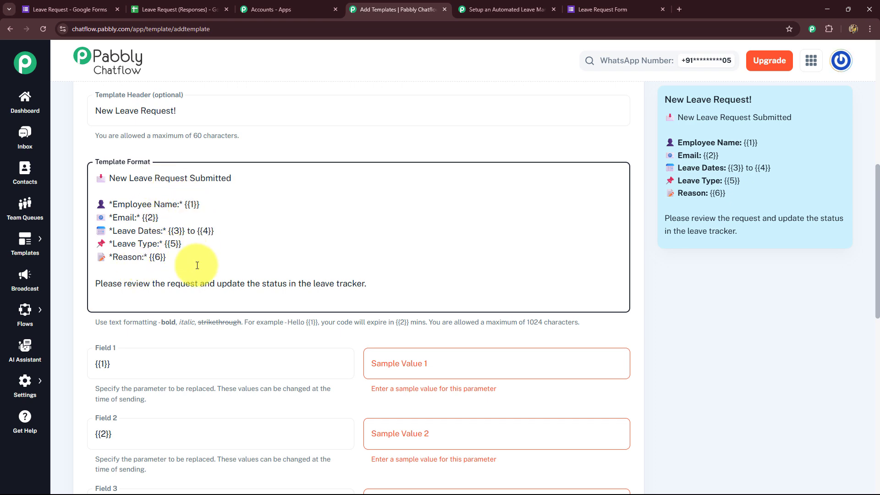
scroll(349, 292, "down", 3)
scroll(381, 238, "down", 3)
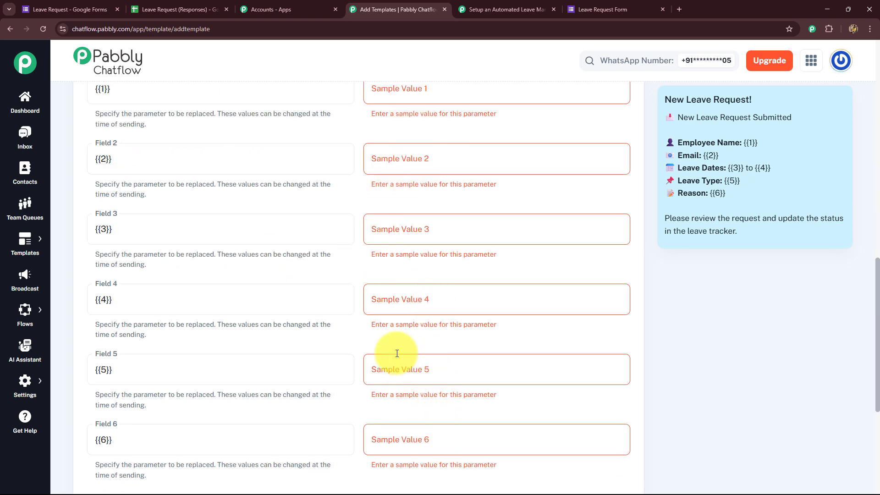
scroll(401, 352, "up", 6)
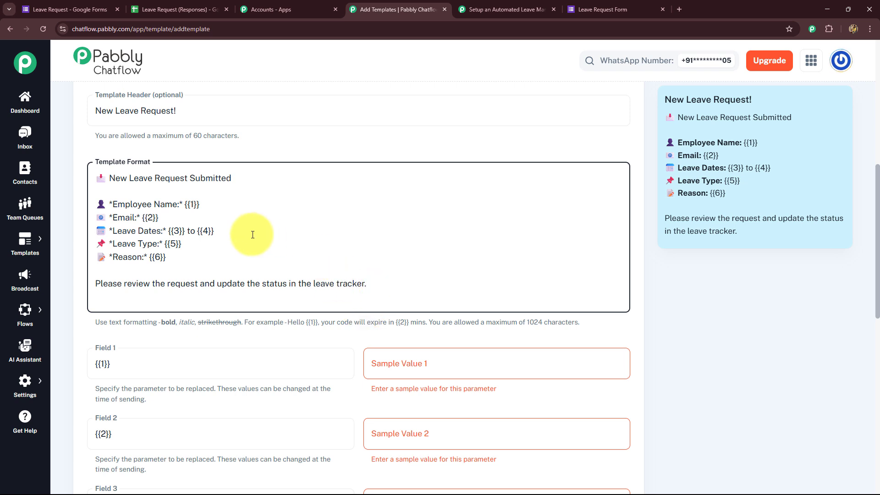
scroll(245, 281, "down", 2)
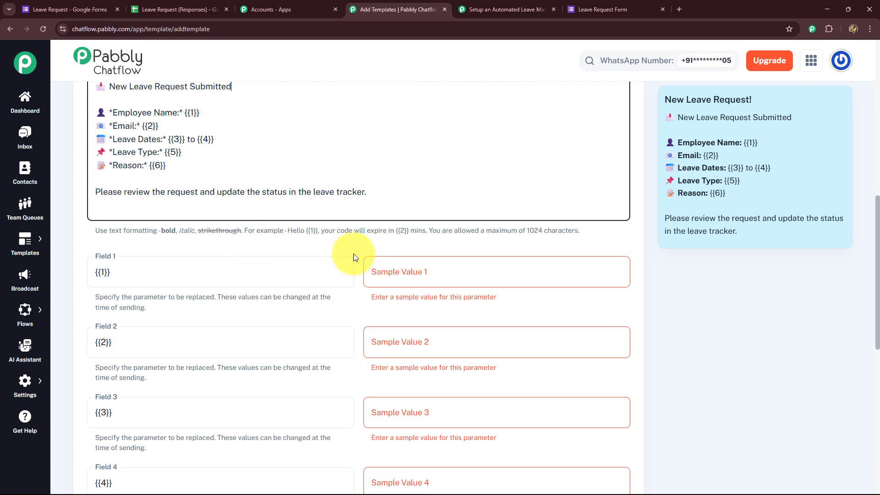
left_click(404, 272)
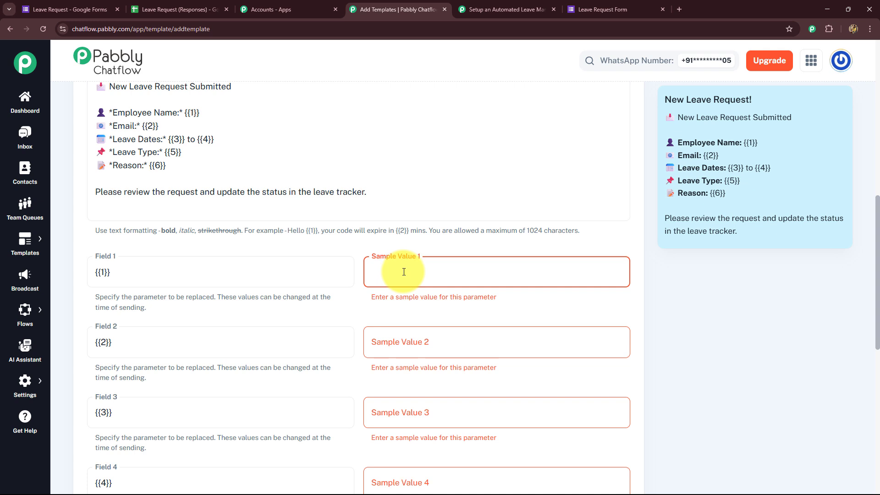
type("Employee Name")
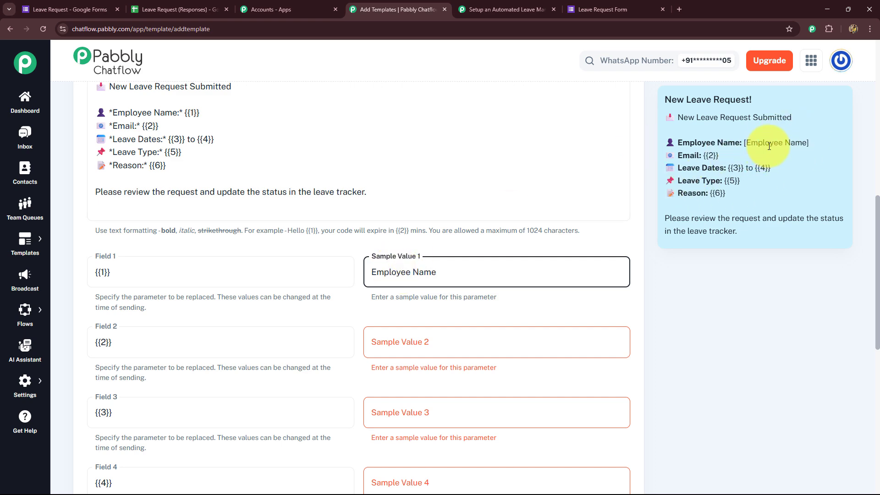
scroll(458, 302, "down", 2)
left_click(423, 251)
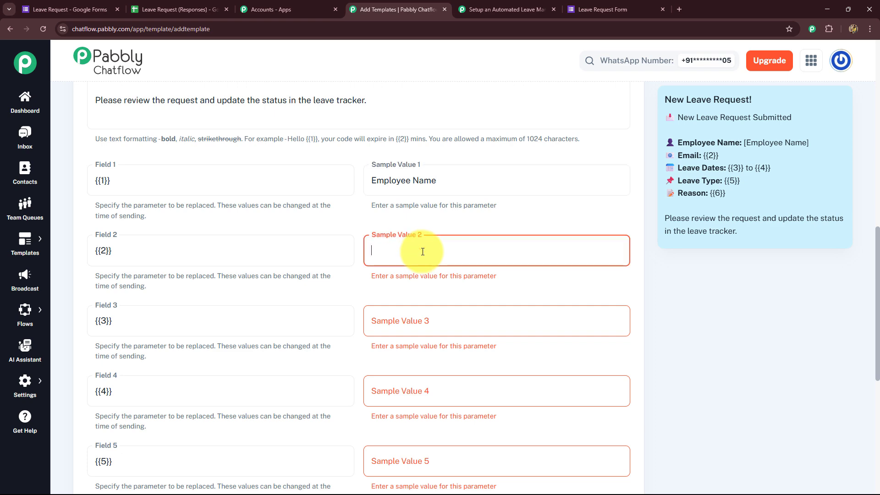
type("Email")
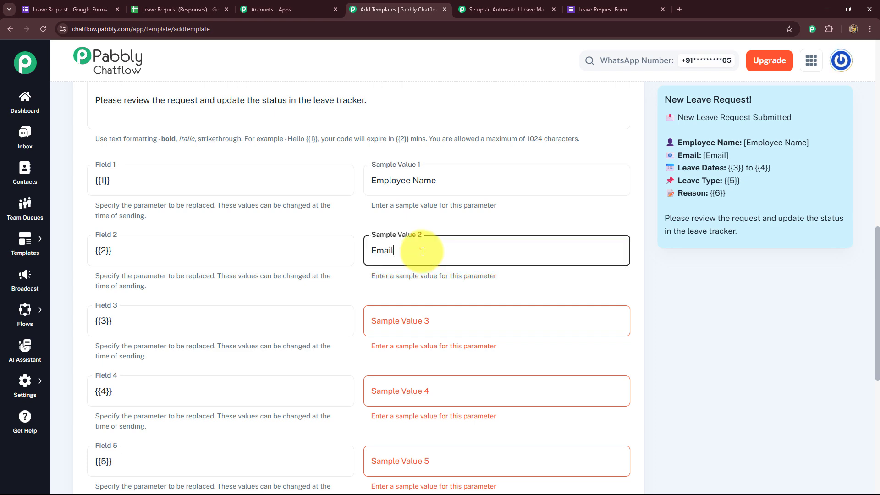
scroll(422, 252, "down", 4)
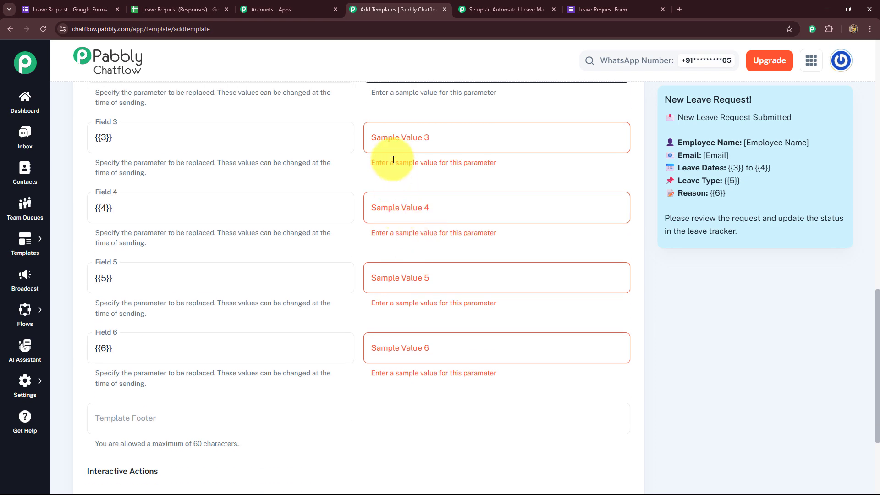
left_click(405, 136)
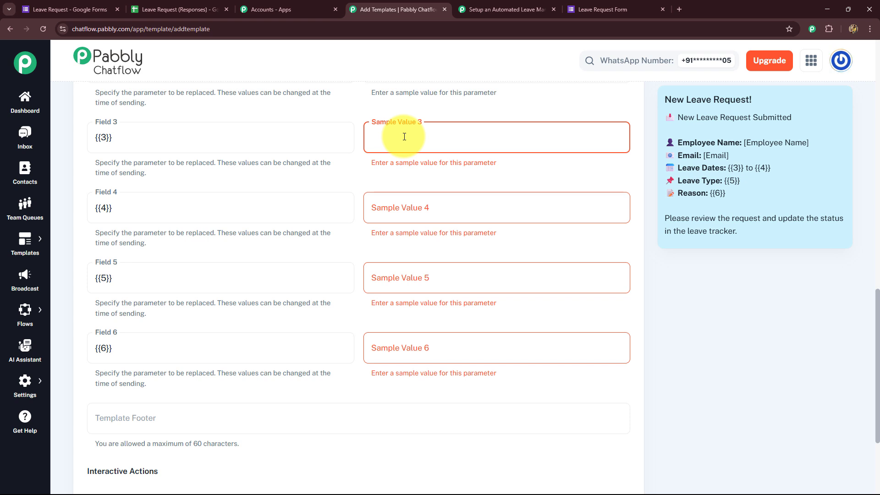
type("Start")
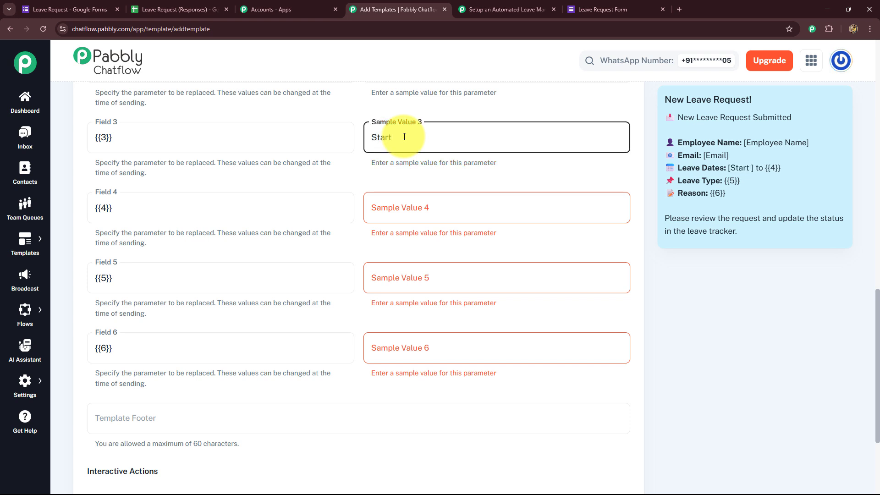
type(" Date")
Step: Enter sample values End Date, Leave Type and Reason for variables 4–6
left_click(396, 212)
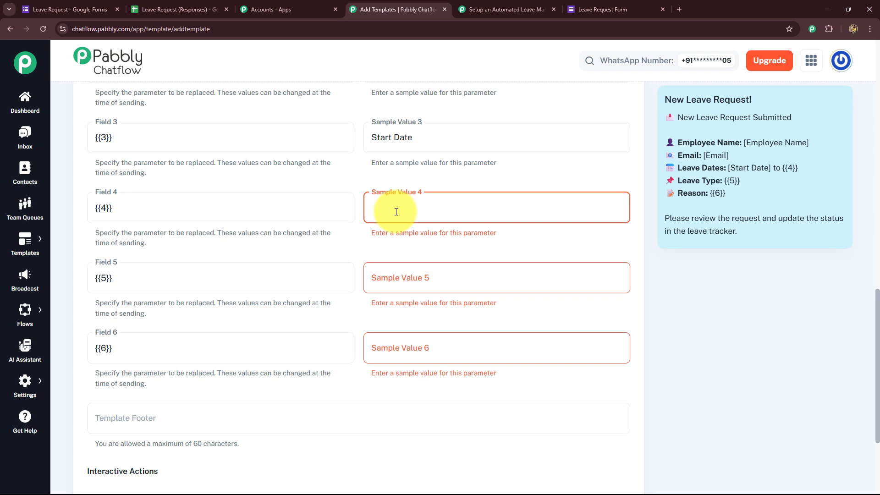
type("End Date")
left_click(428, 284)
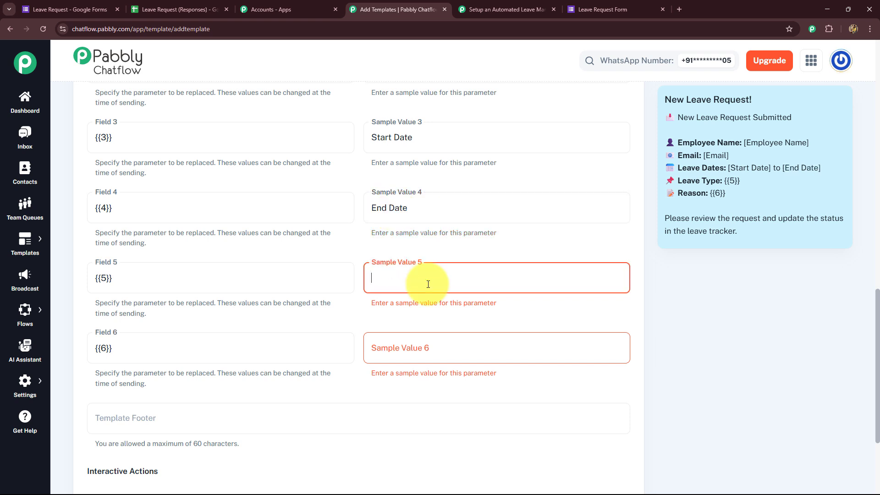
type("Leave Type")
left_click(424, 352)
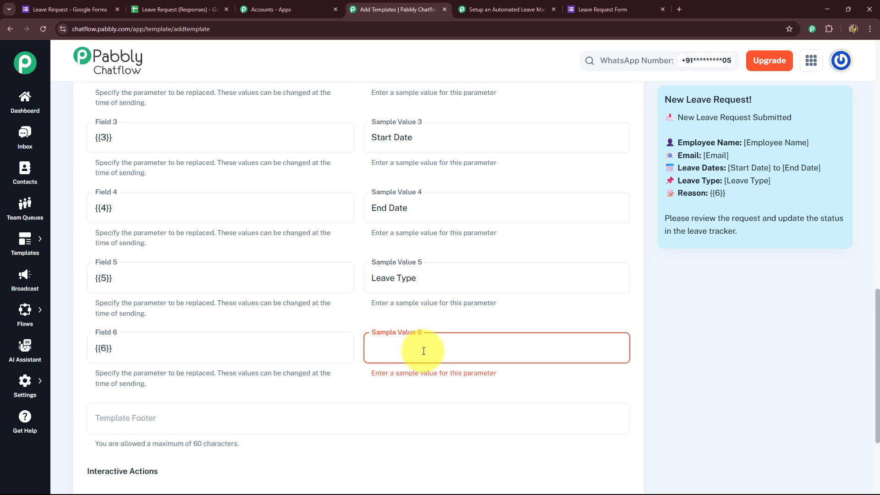
type("Re")
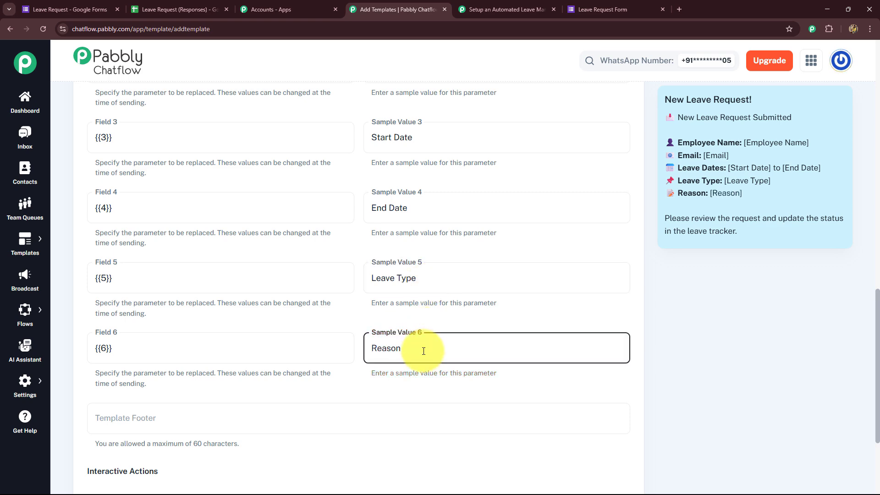
type("ason")
scroll(423, 343, "up", 7)
scroll(423, 344, "down", 7)
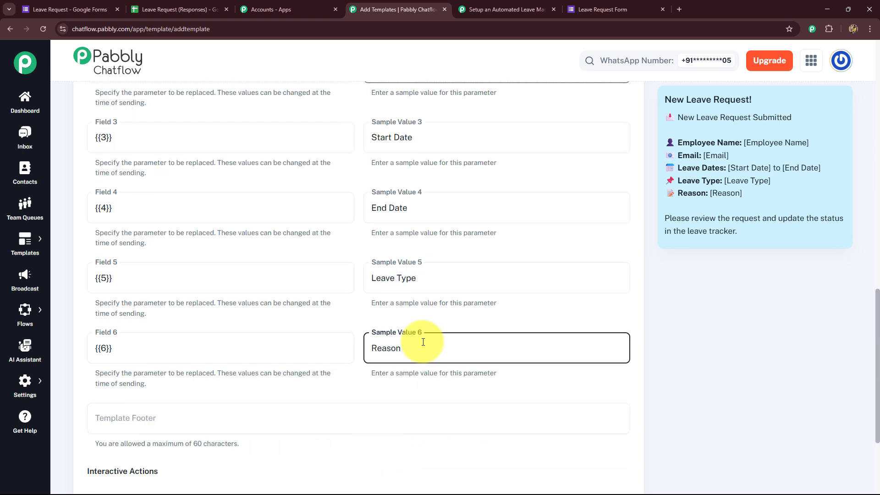
scroll(423, 342, "up", 10)
scroll(422, 261, "down", 8)
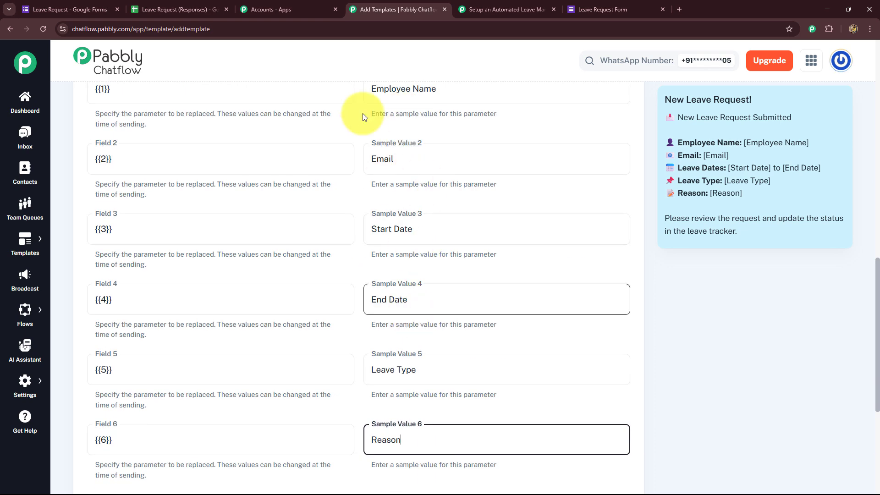
Step: Leave the footer blank and submit the leave_requests template for approval
left_click(354, 415)
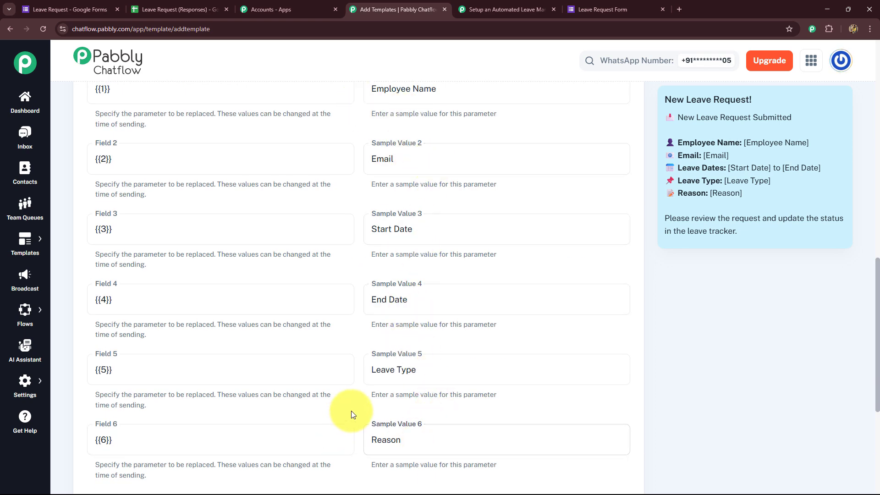
scroll(479, 415, "down", 5)
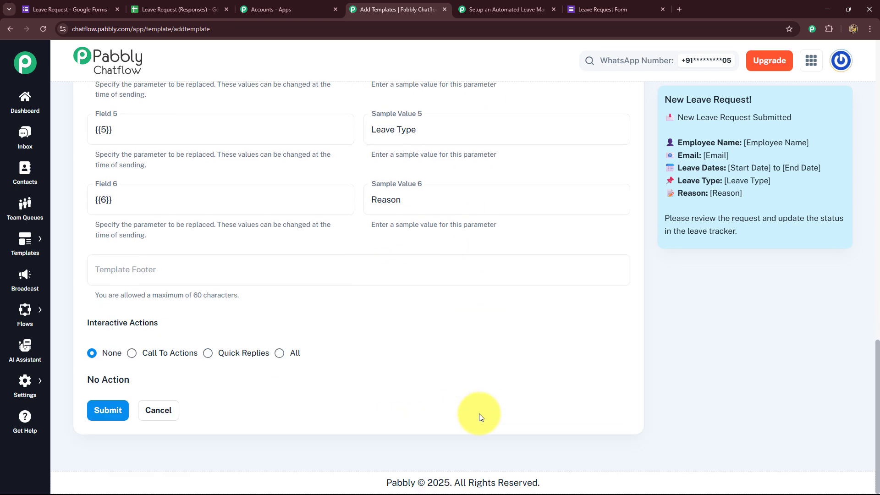
left_click(137, 270)
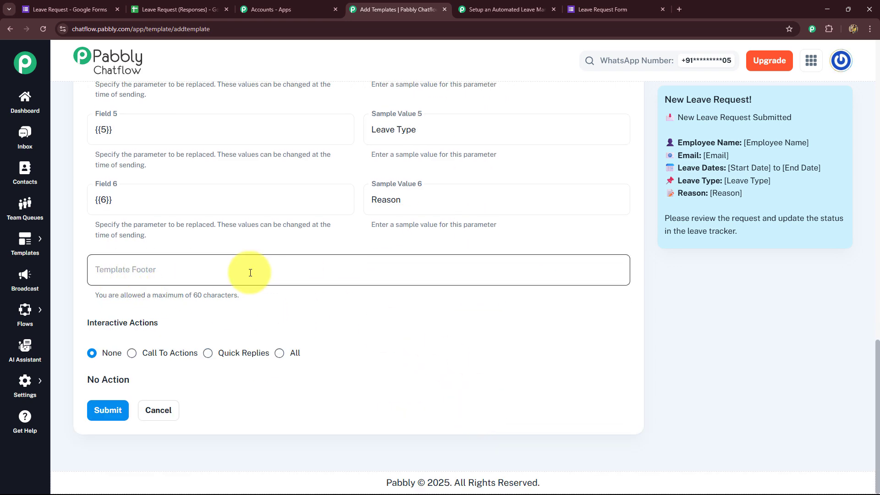
left_click(111, 329)
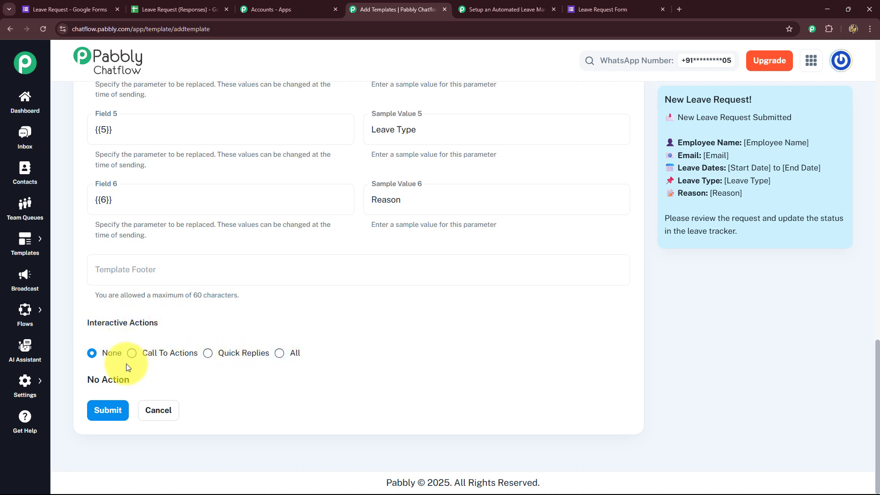
left_click(108, 414)
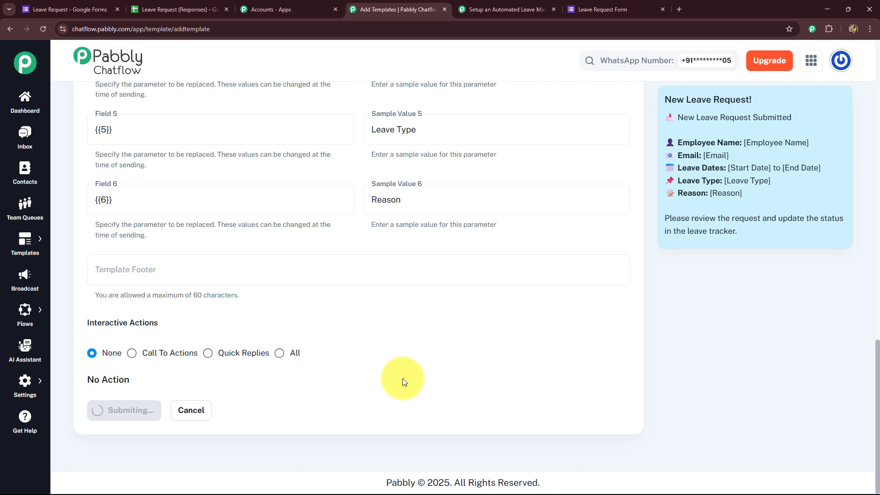
scroll(402, 379, "down", 5)
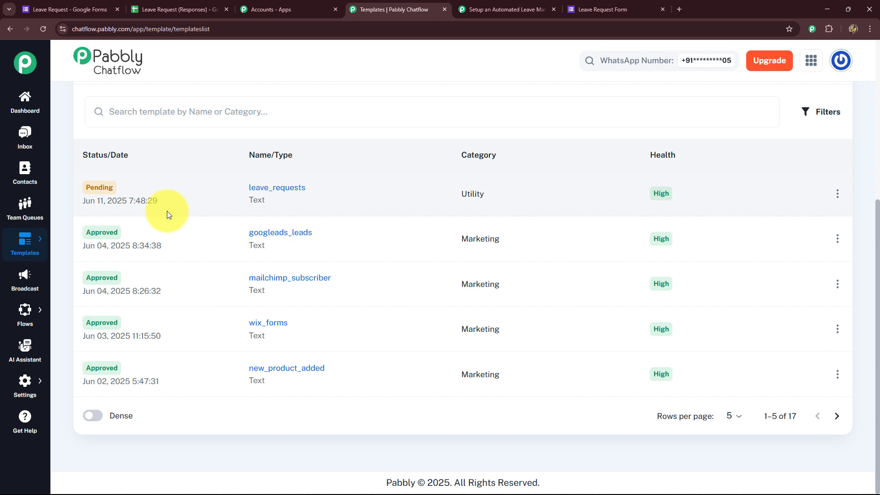
Step: Refresh the Chatflow templates and select leave_requests as the Template Name
left_click(486, 11)
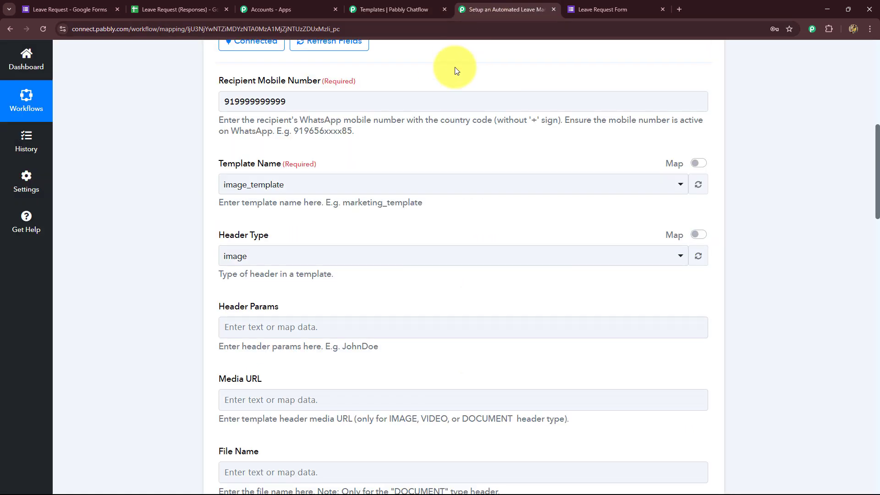
left_click(698, 188)
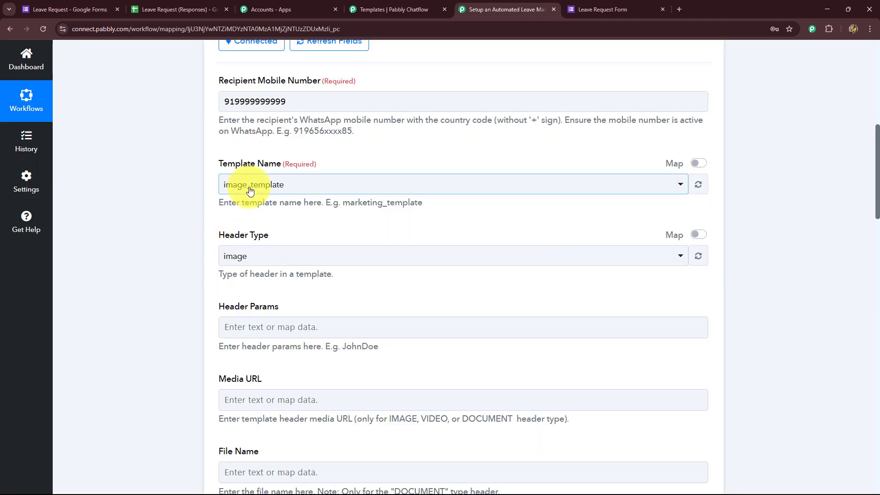
left_click(240, 190)
left_click(241, 191)
key("ctrl+shift+Tab")
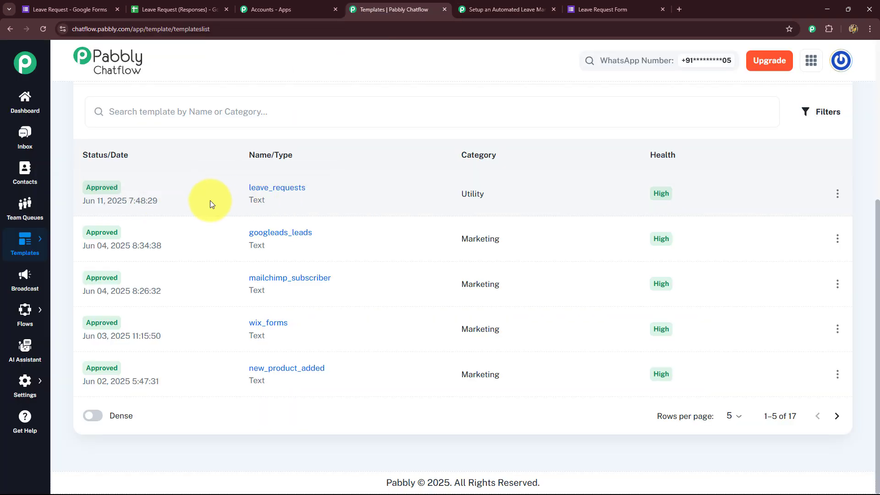
left_click(488, 12)
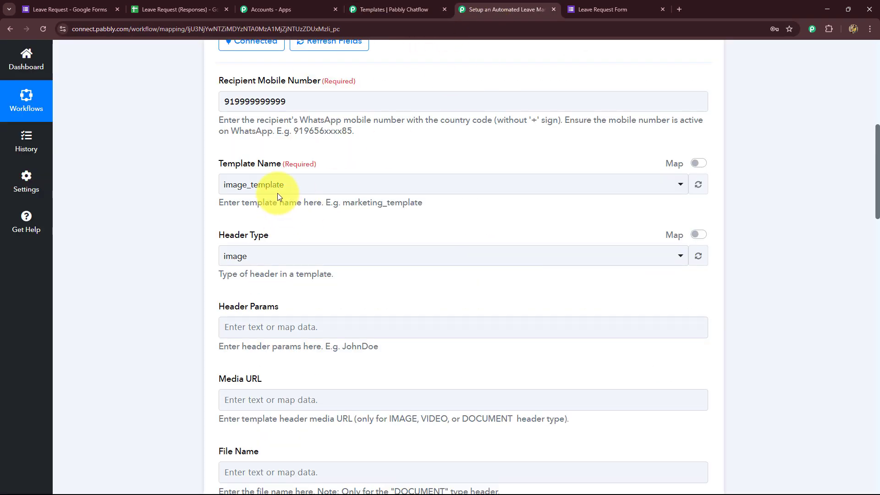
left_click(260, 196)
type("leav")
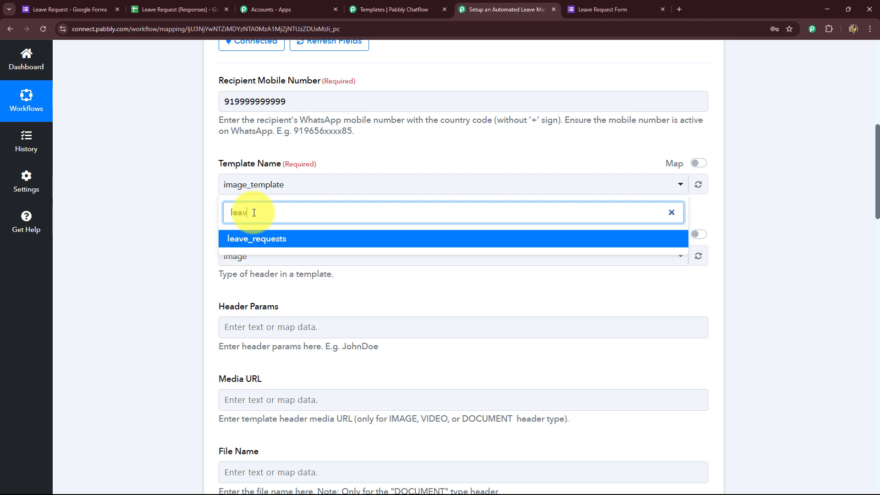
left_click(257, 238)
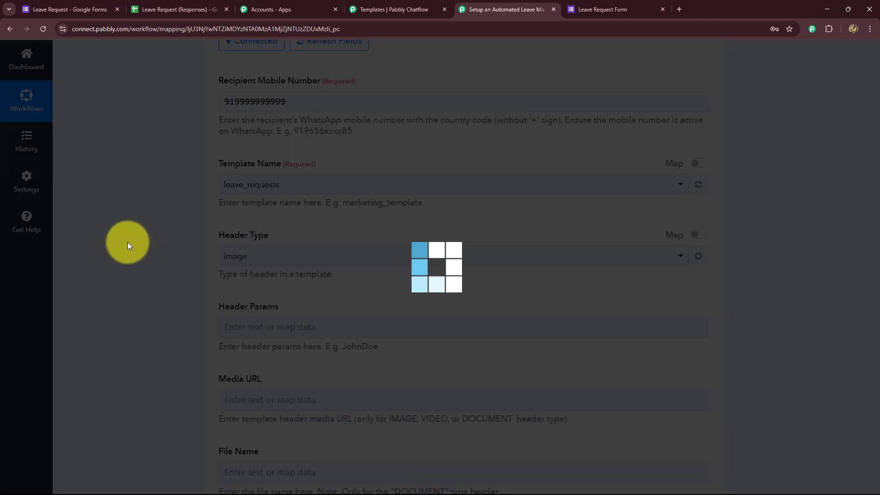
Step: Confirm the Header Type stays text
scroll(331, 209, "down", 10)
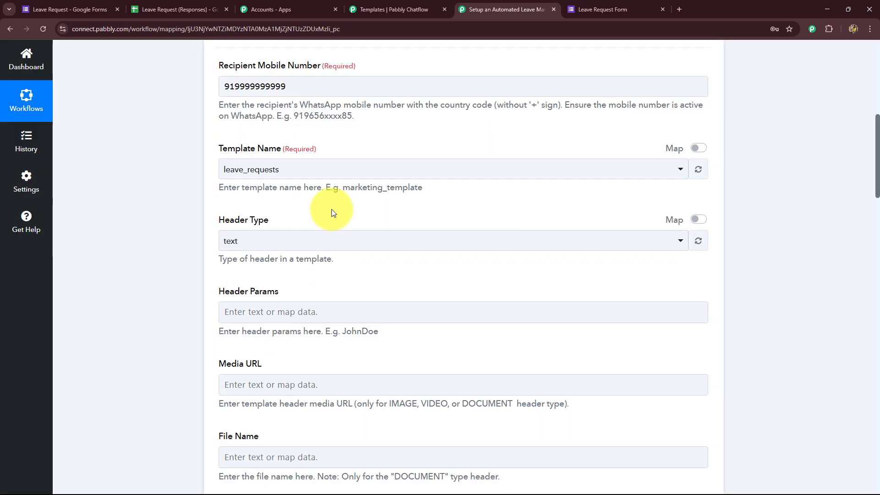
scroll(332, 210, "up", 10)
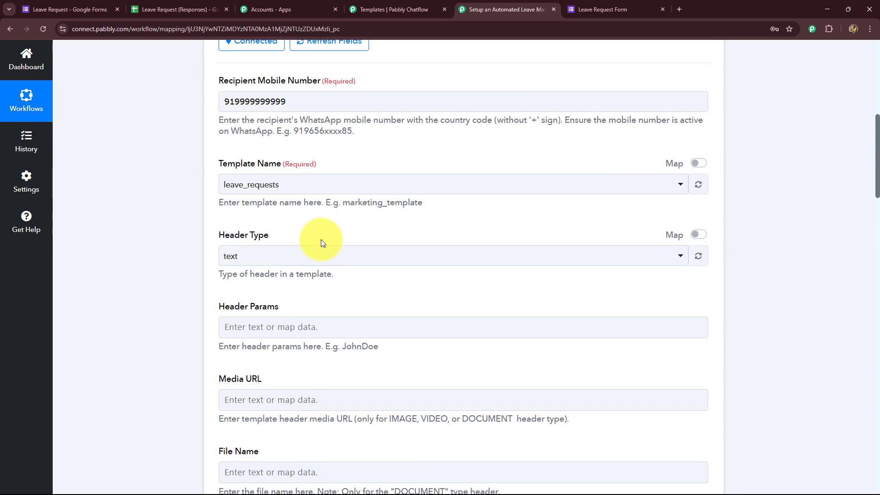
scroll(321, 239, "down", 4)
scroll(321, 239, "up", 2)
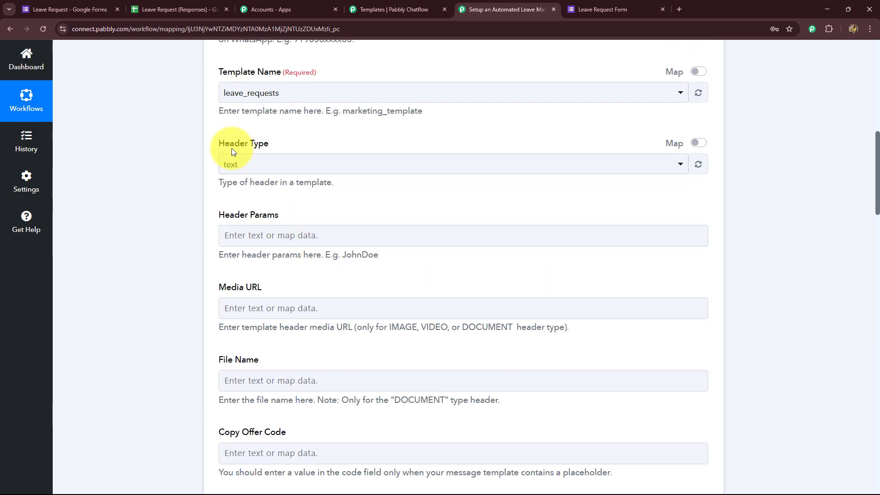
left_click(243, 167)
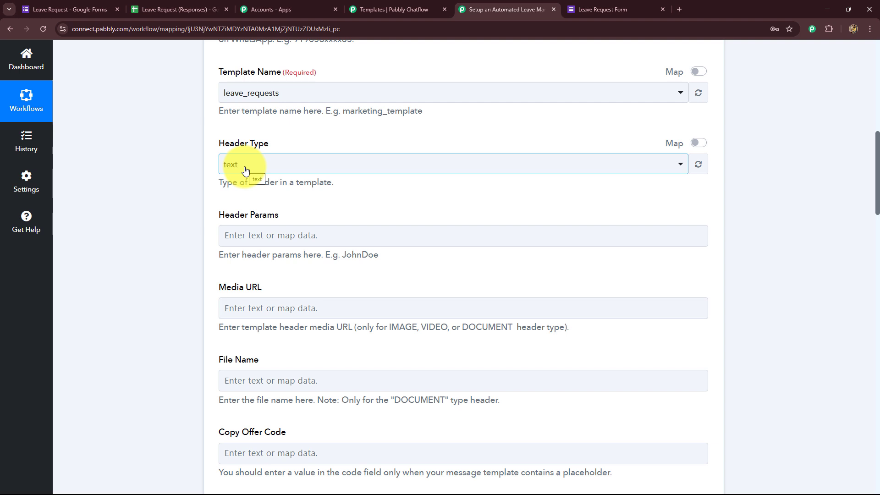
left_click(251, 259)
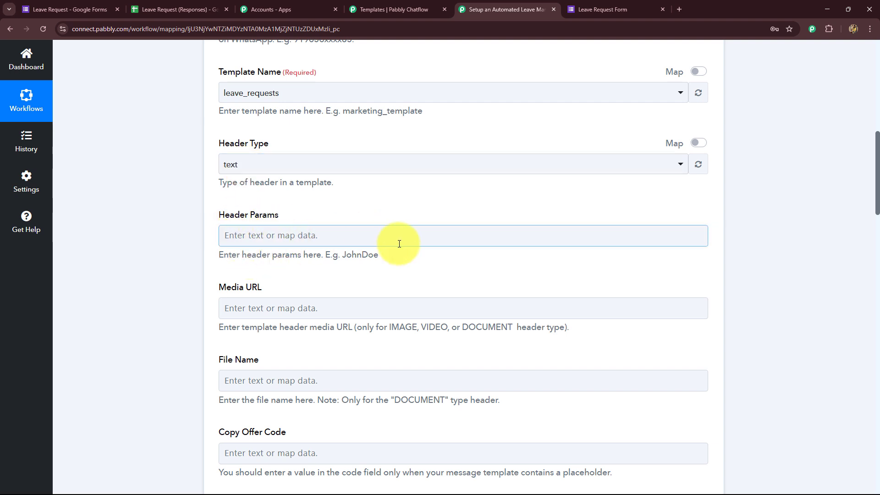
scroll(236, 266, "down", 1)
scroll(236, 267, "down", 2)
Step: Review the media URL field and hints down to the empty body parameter fields
left_click(257, 228)
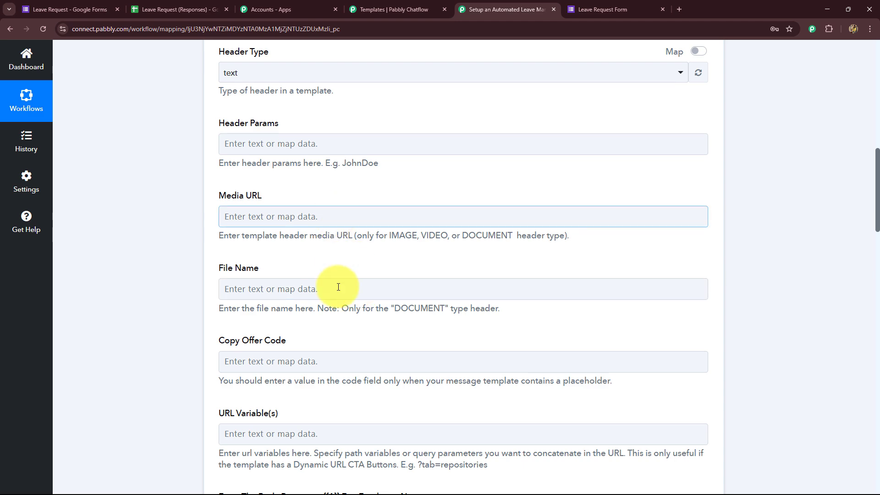
scroll(148, 321, "down", 3)
scroll(148, 324, "down", 3)
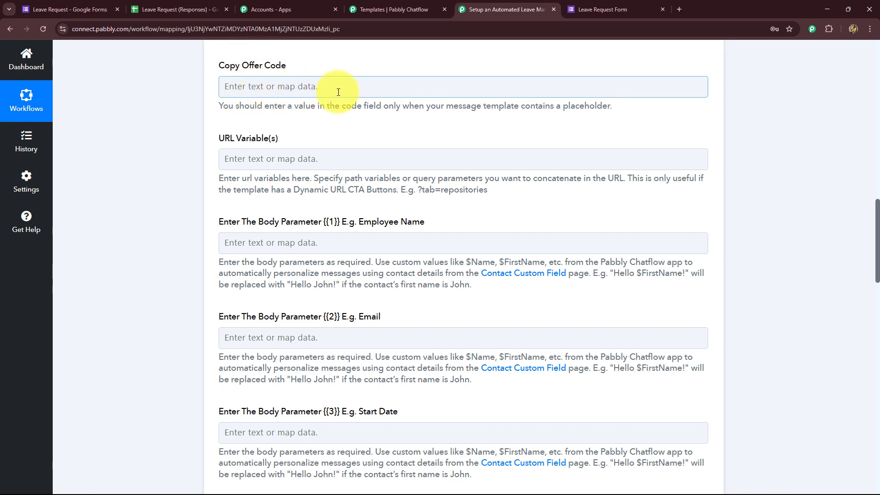
left_click_drag(265, 107, 452, 133)
left_click(452, 133)
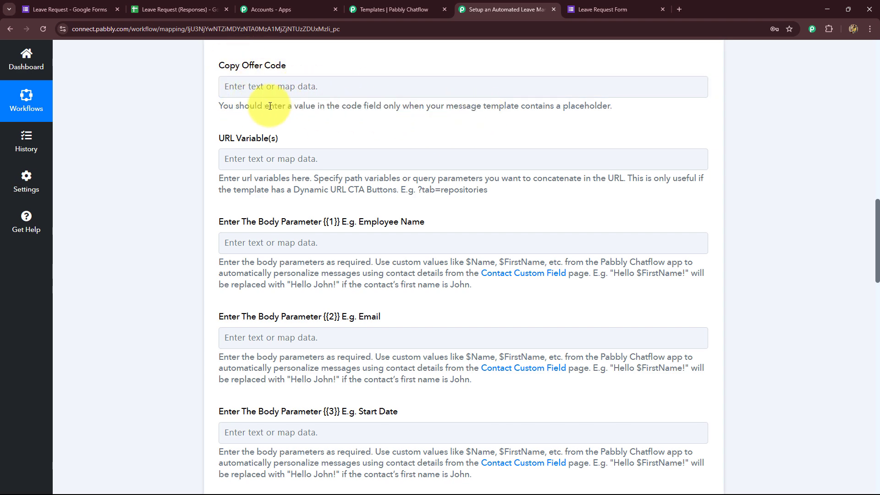
scroll(295, 151, "down", 1)
scroll(279, 194, "down", 1)
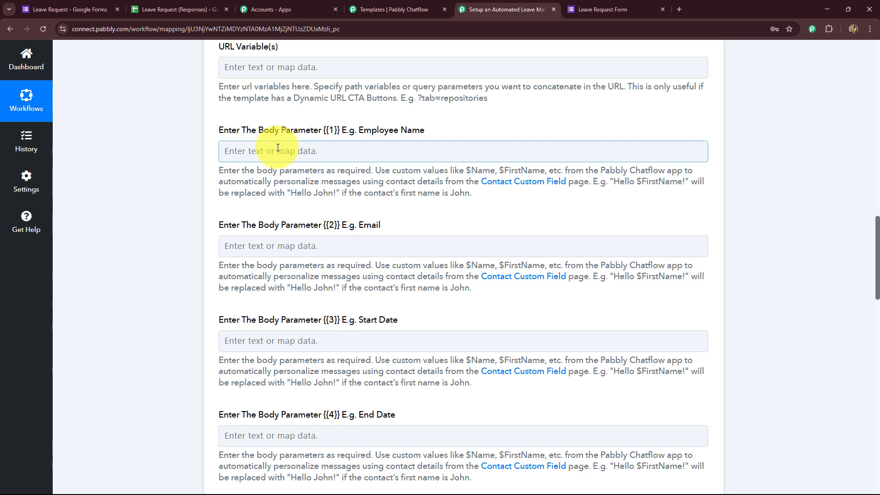
Step: Map body parameters 1 and 2 to the form's Name and Email responses
left_click(314, 152)
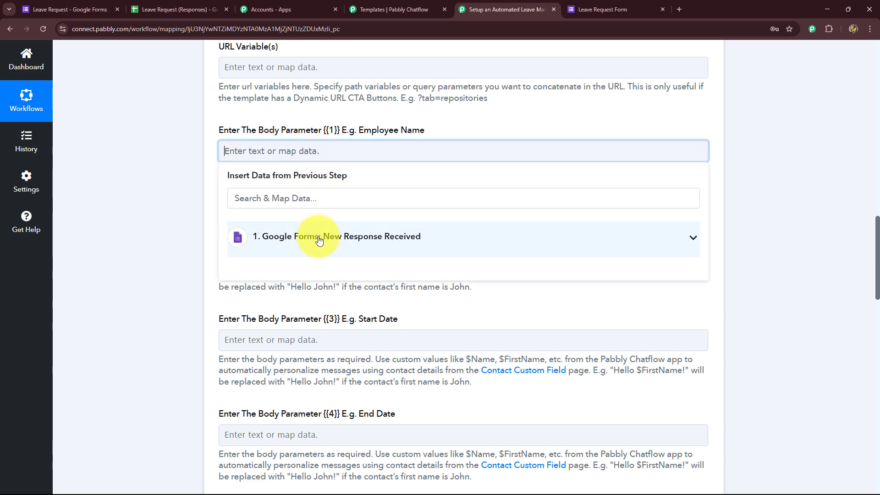
left_click(319, 239)
scroll(352, 378, "down", 3)
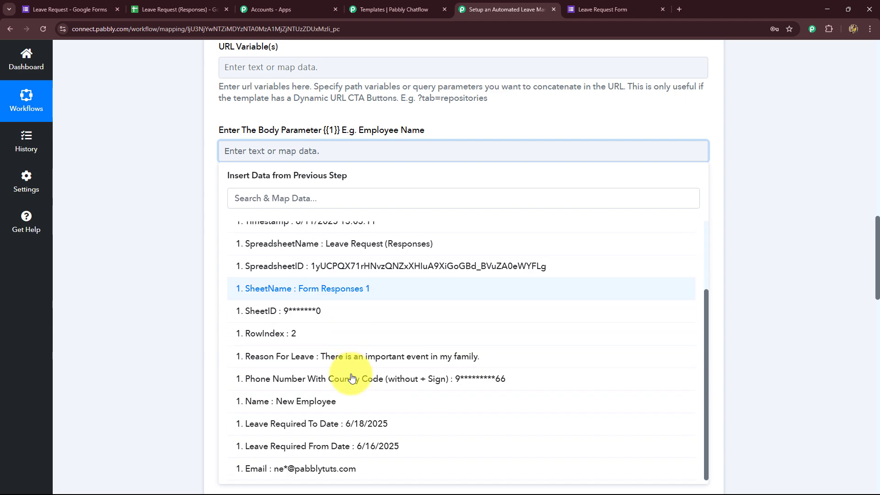
left_click(285, 402)
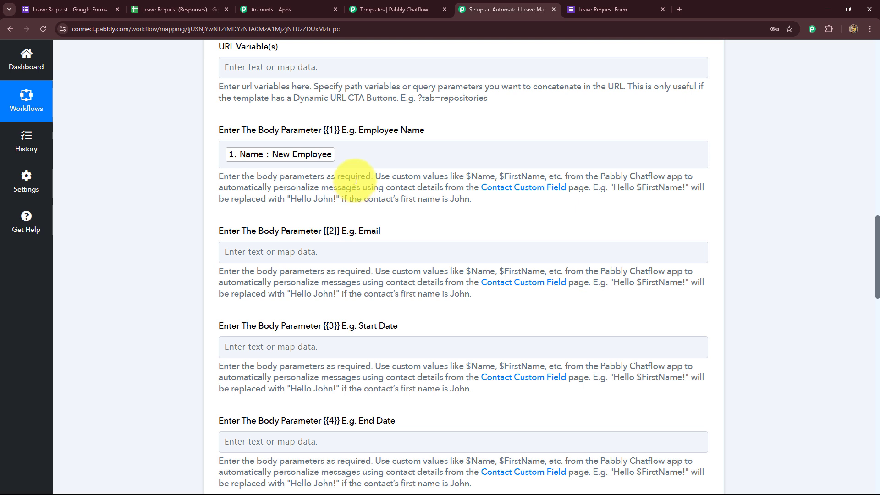
scroll(290, 216, "down", 2)
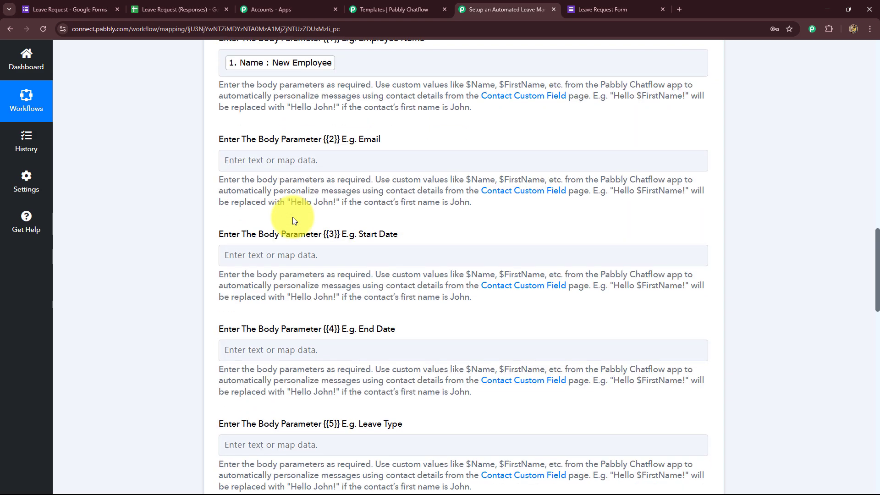
left_click(292, 158)
left_click(297, 161)
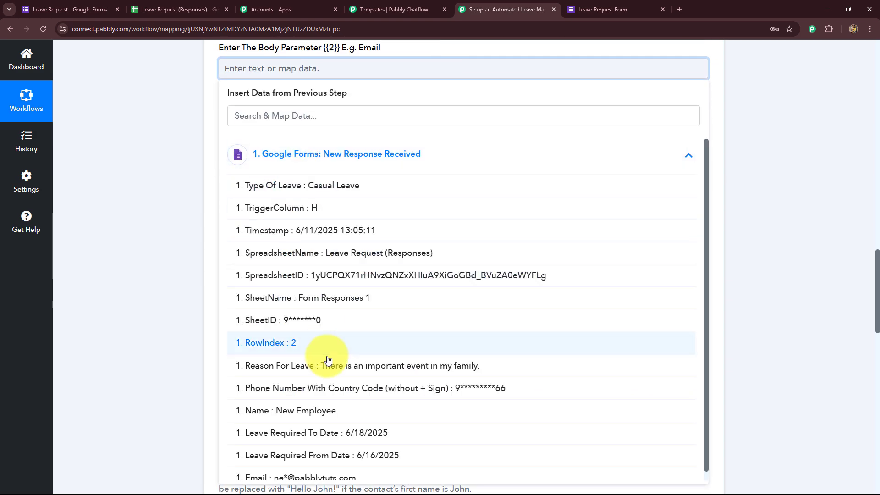
left_click(303, 476)
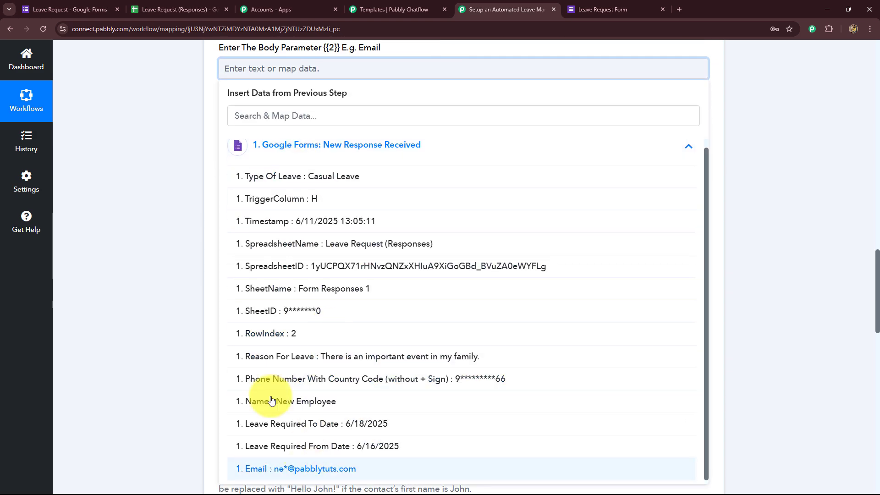
Step: Map parameters 3 and 4 to Leave Required From Date and Leave Required To Date
scroll(152, 241, "down", 2)
left_click(280, 82)
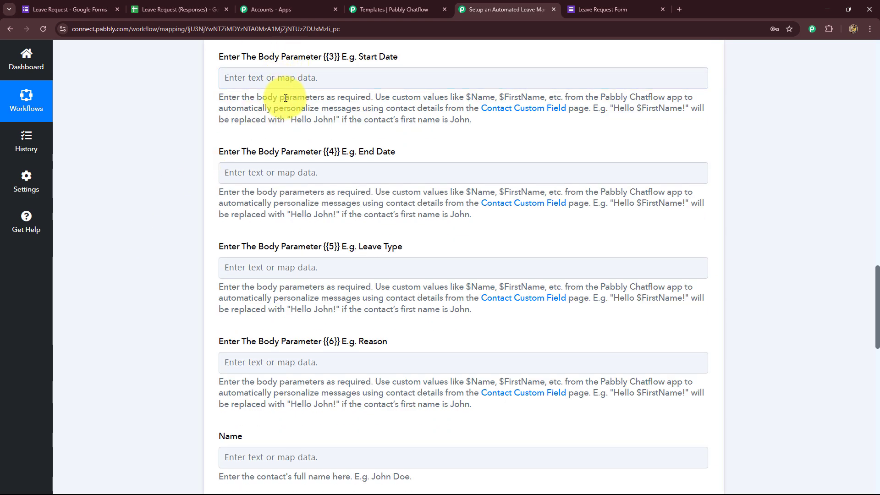
left_click(325, 166)
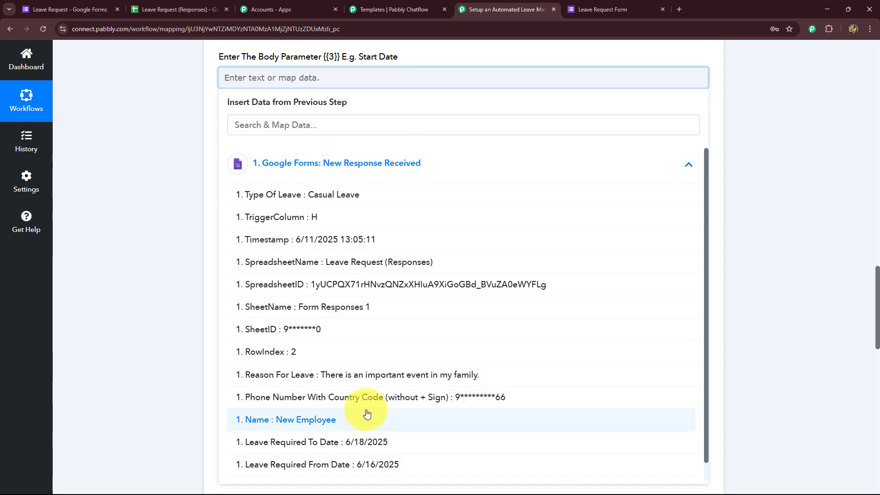
scroll(336, 375, "down", 2)
left_click(336, 375)
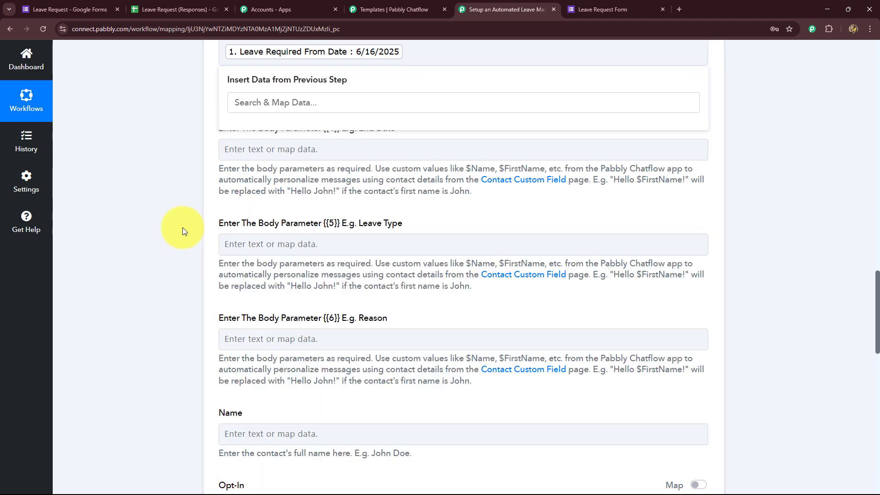
left_click(260, 153)
left_click(276, 146)
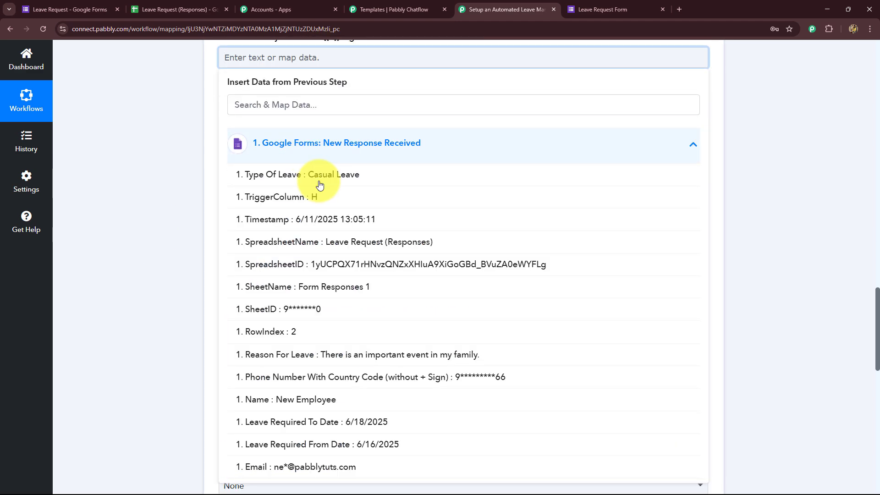
scroll(364, 232, "down", 1)
left_click(324, 384)
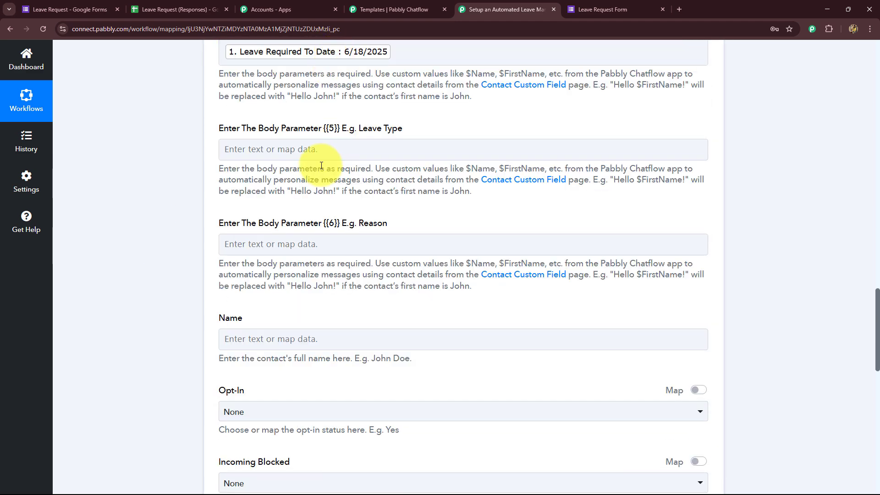
Step: Map parameters 5 and 6 to Type Of Leave and Reason For Leave
left_click(234, 149)
left_click(320, 60)
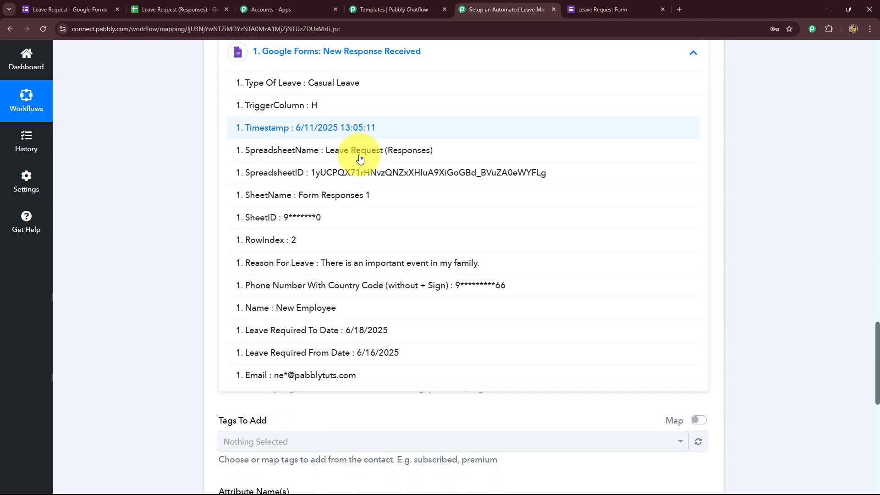
left_click(293, 82)
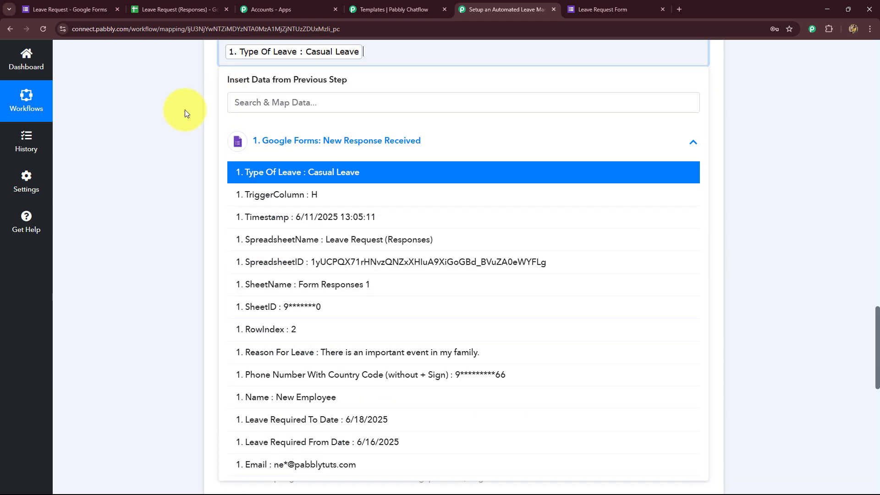
left_click(186, 112)
scroll(296, 156, "down", 2)
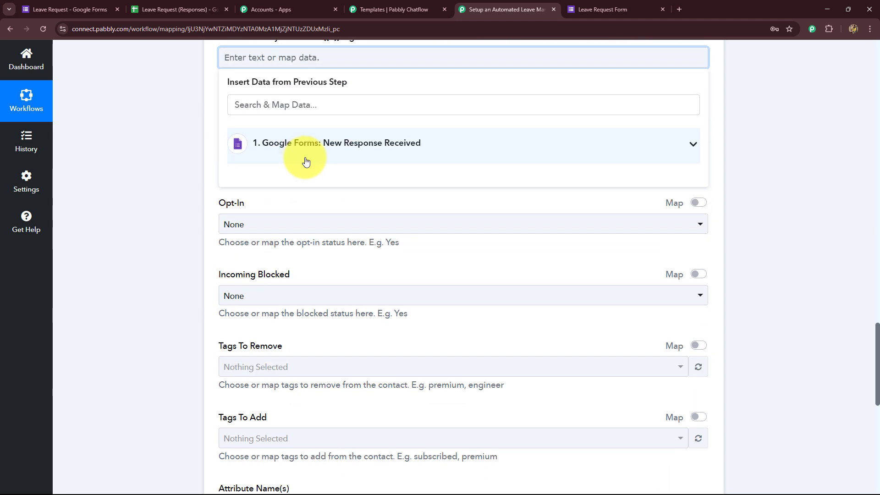
left_click(305, 158)
left_click(403, 348)
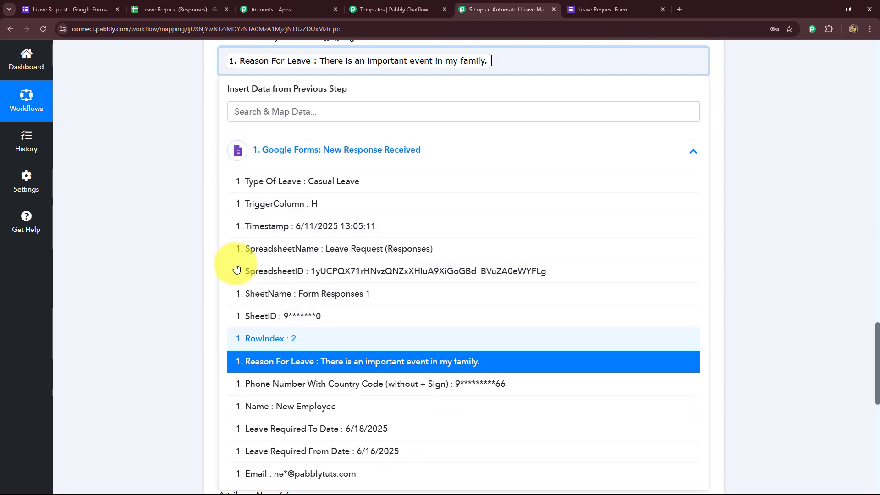
left_click(172, 243)
Step: Enter 'HR' as the contact Name
scroll(163, 212, "up", 5)
scroll(164, 212, "down", 6)
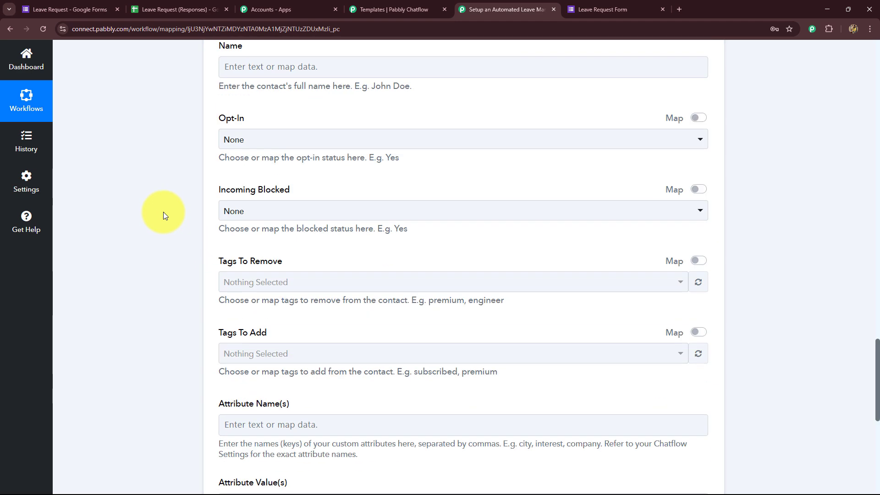
scroll(257, 140, "up", 2)
left_click_drag(232, 176, 344, 177)
scroll(338, 264, "up", 1)
scroll(338, 262, "up", 10)
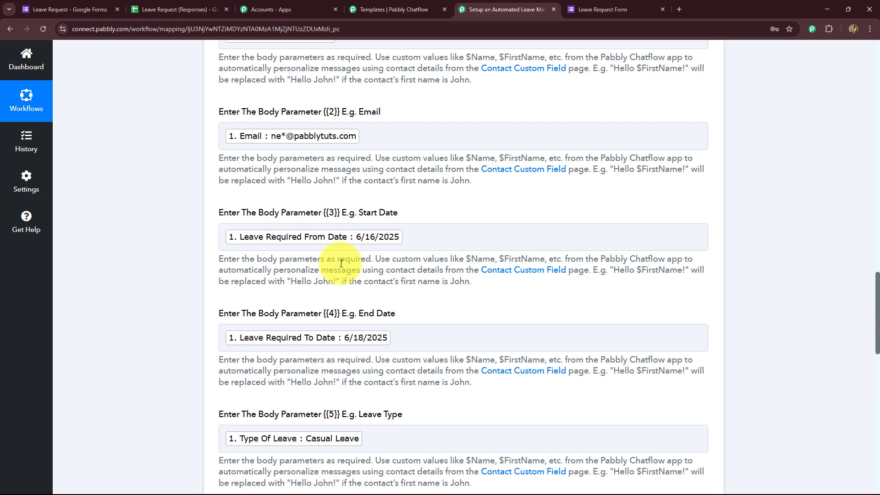
scroll(265, 301, "down", 11)
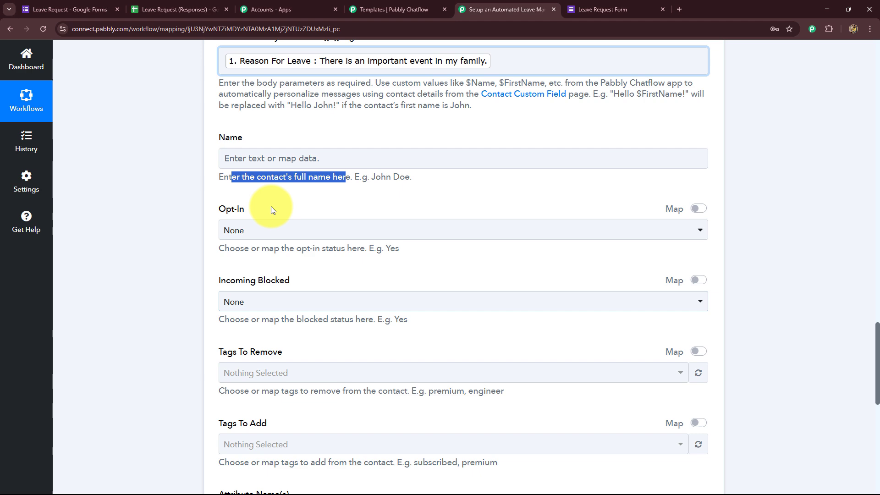
left_click(256, 166)
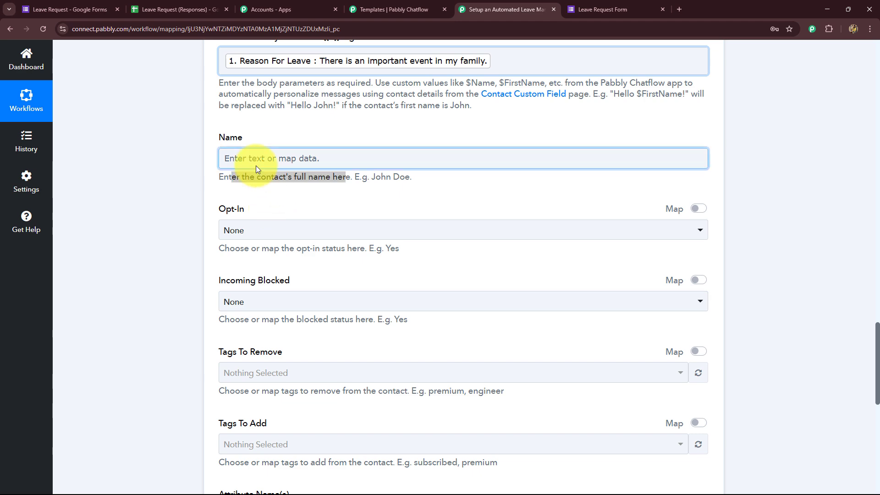
type("HR")
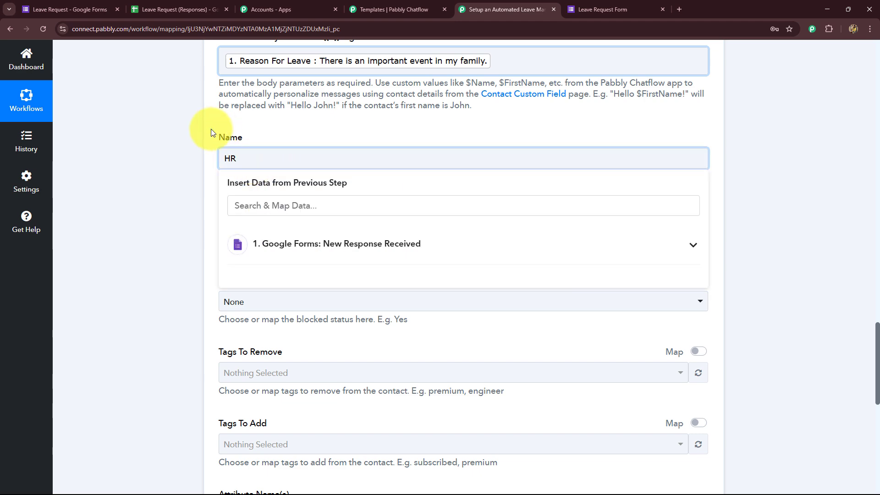
left_click(172, 157)
scroll(183, 164, "down", 9)
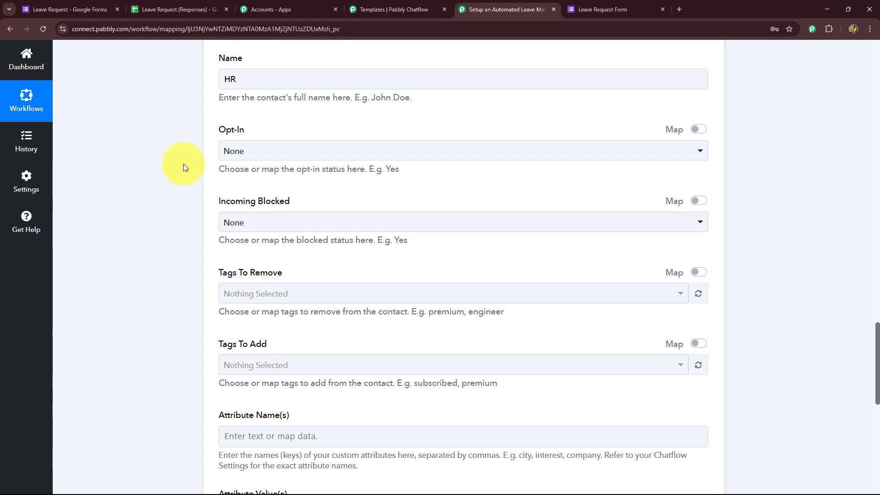
scroll(150, 230, "down", 2)
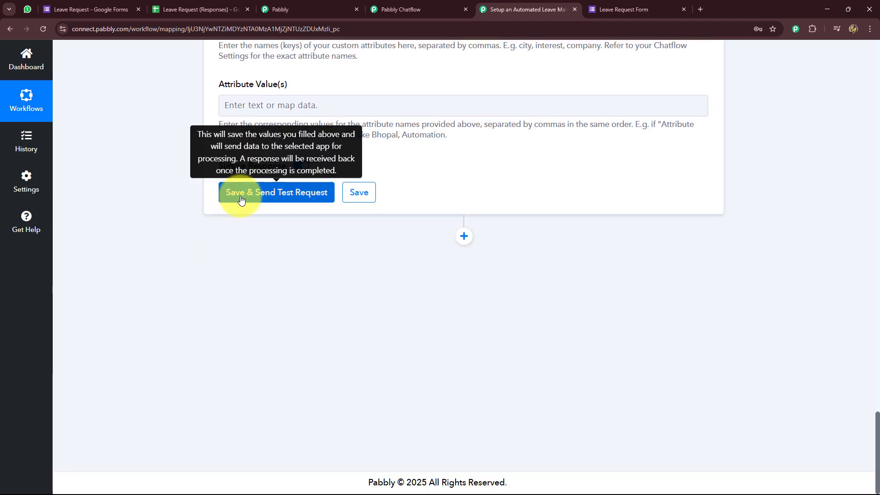
Step: Save the step and send a test request, confirming Status success and 'Message sent'
left_click(241, 200)
scroll(175, 256, "up", 2)
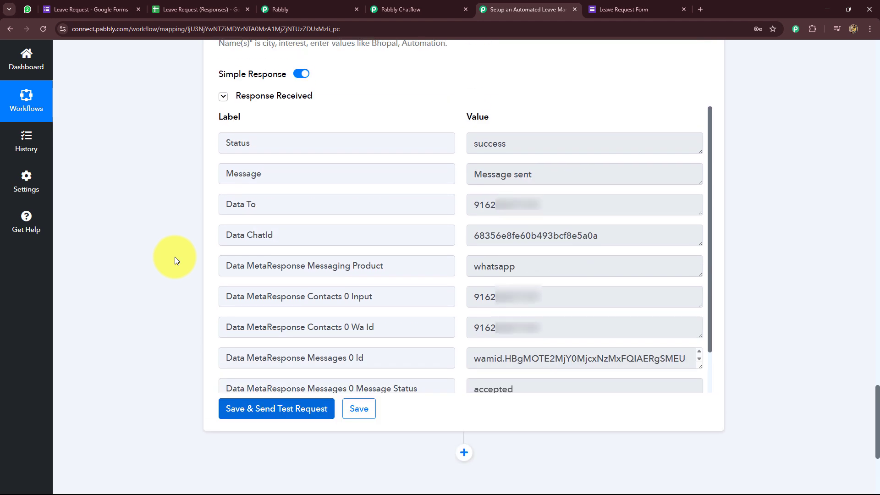
left_click_drag(569, 189, 456, 191)
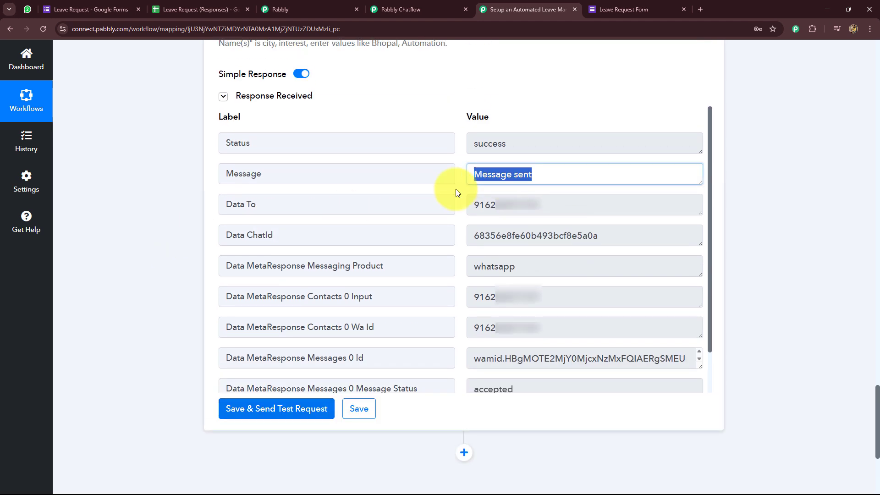
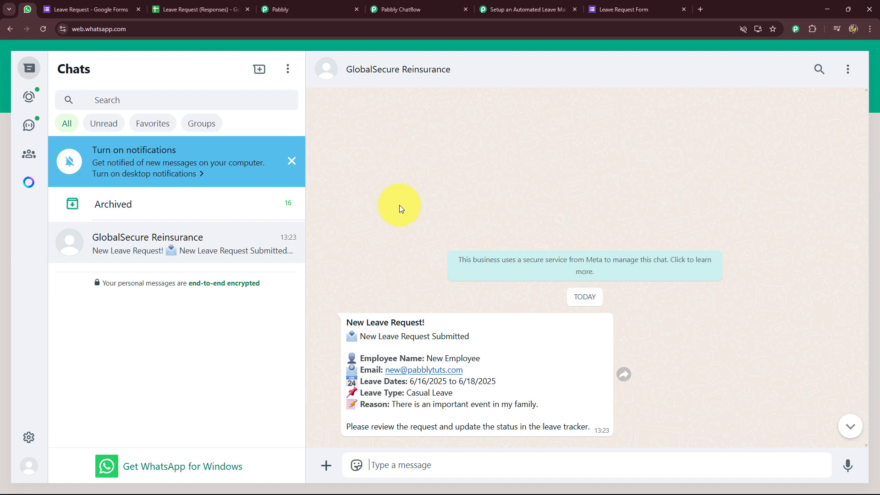
Step: Return to the leave management workflow and collapse the Pabbly Chatflow action step
left_click(493, 4)
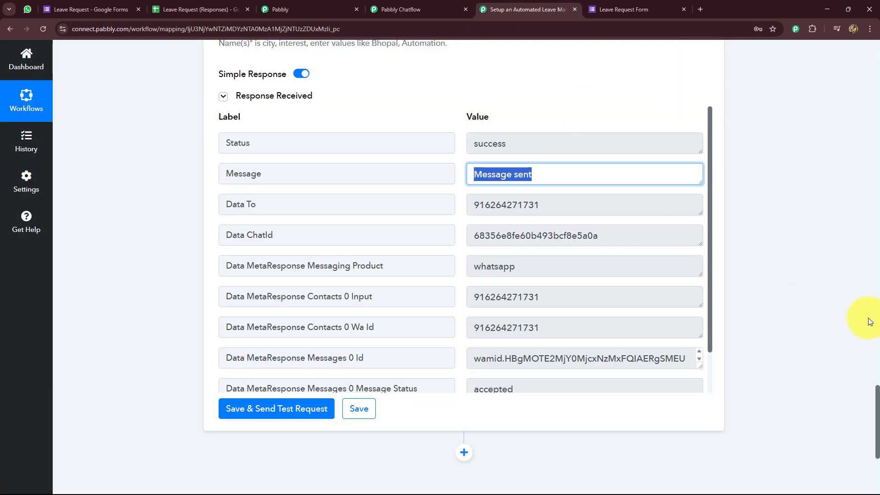
scroll(867, 367, "up", 15)
scroll(867, 319, "up", 20)
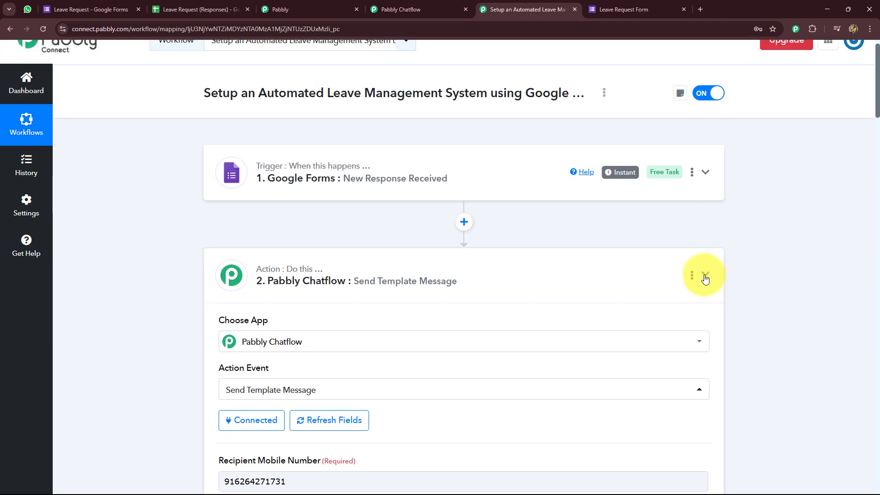
left_click(706, 276)
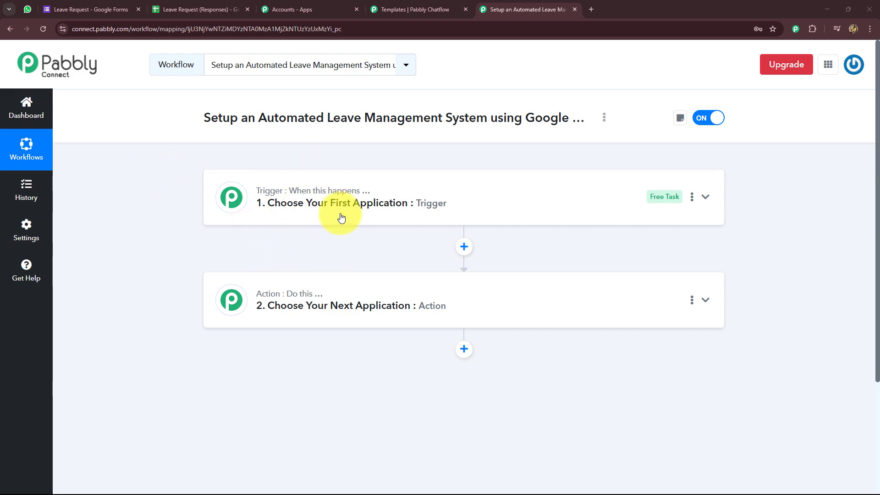
Step: Review the WhatsApp leave alert's reason, leave dates and tracker-update line, then view the responses sheet
left_click(27, 9)
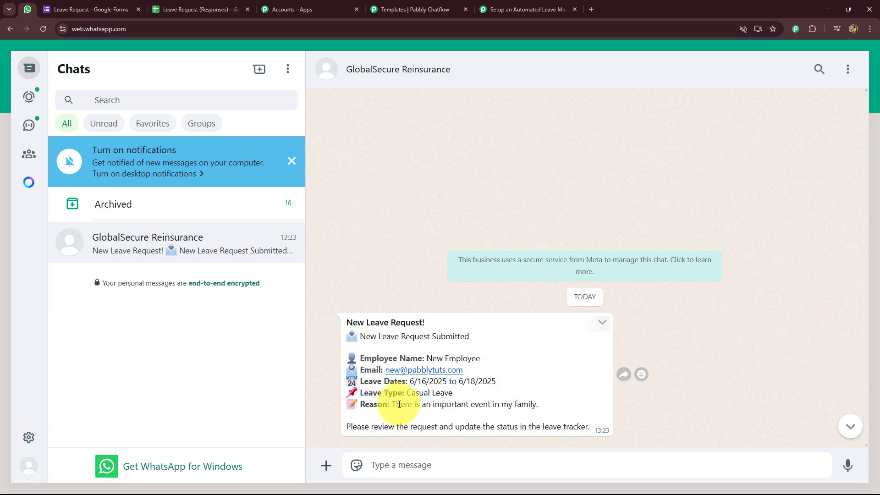
left_click_drag(394, 404, 568, 406)
left_click(412, 383)
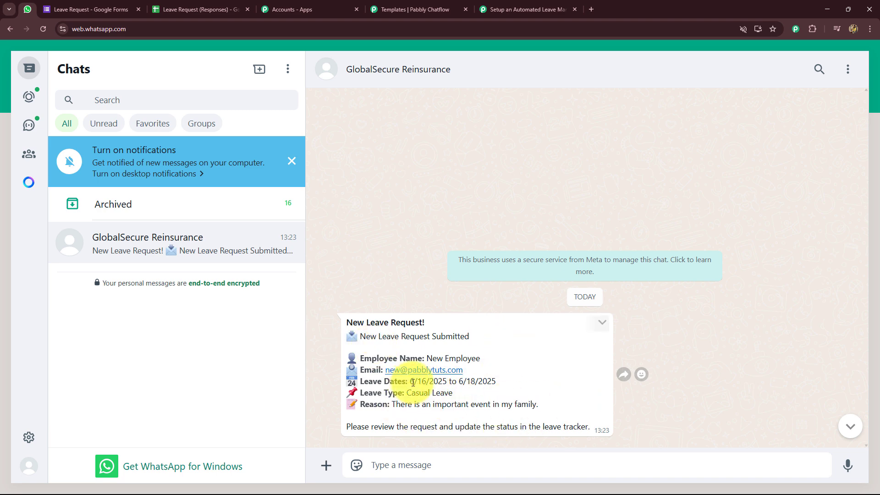
left_click_drag(413, 383, 499, 382)
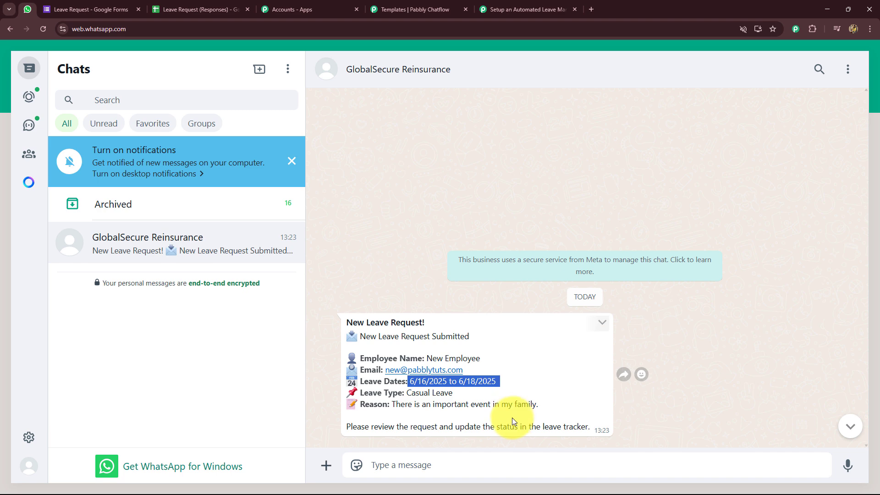
left_click_drag(417, 427, 561, 422)
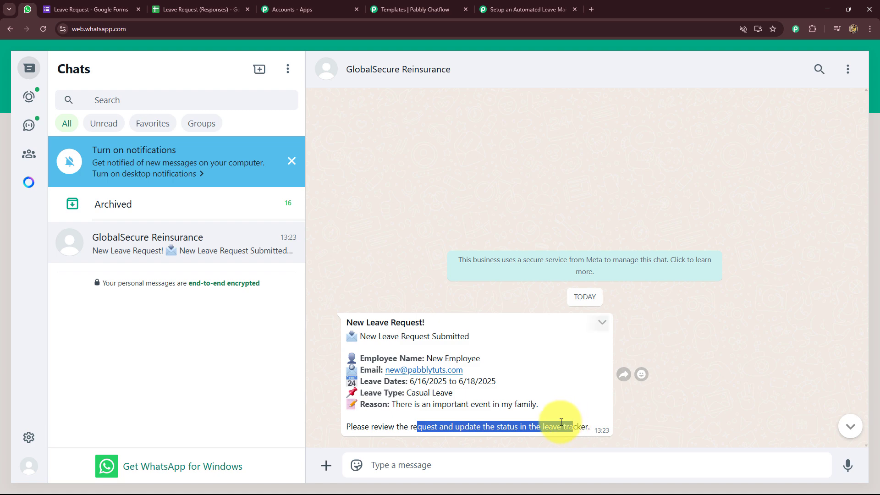
left_click(195, 7)
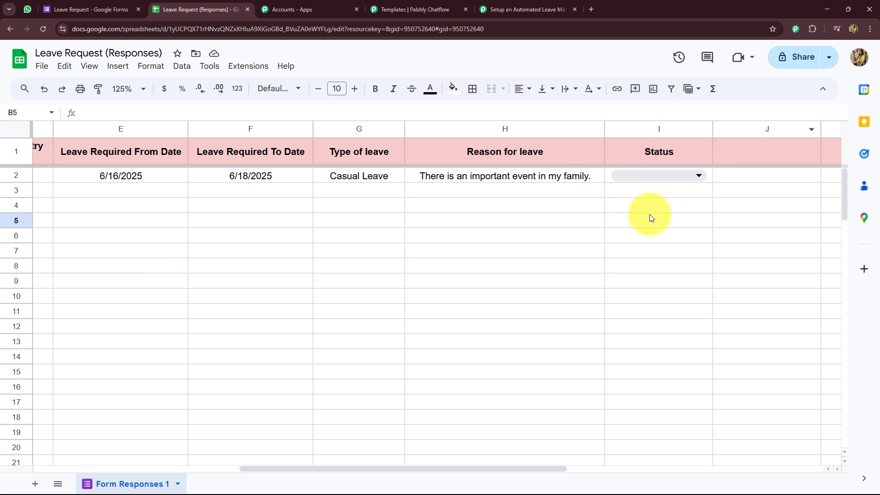
Step: Check the Approved and Rejected options in cell I2's Status dropdown, then return to Pabbly Connect
left_click(507, 201)
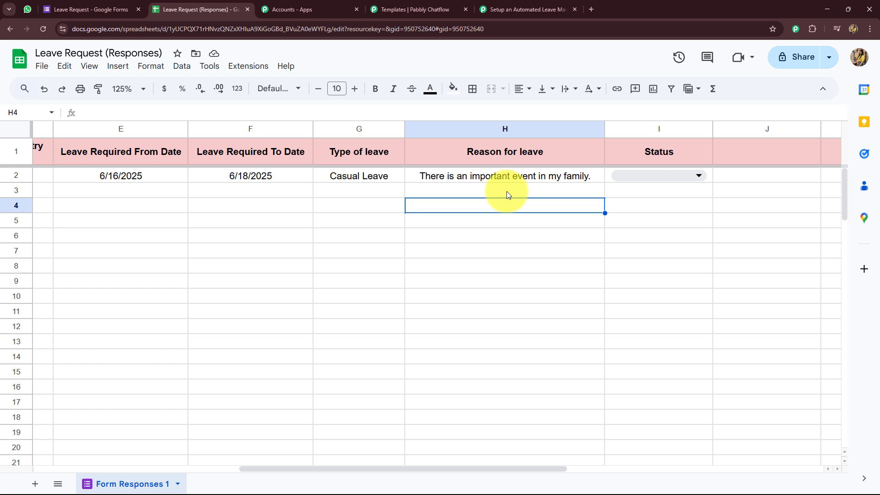
left_click(632, 176)
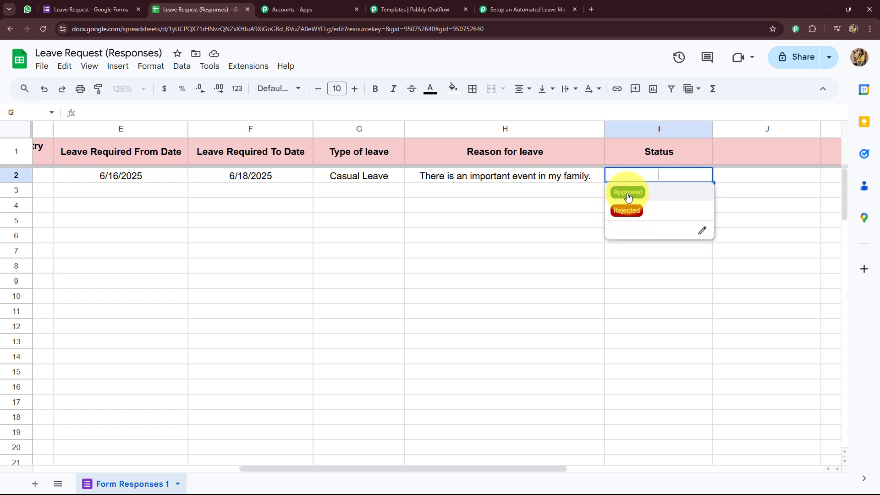
left_click(574, 205)
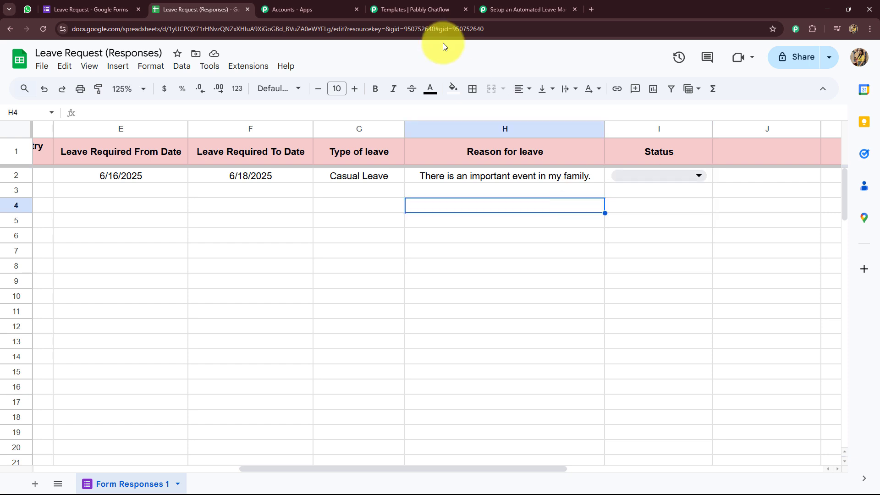
left_click(496, 8)
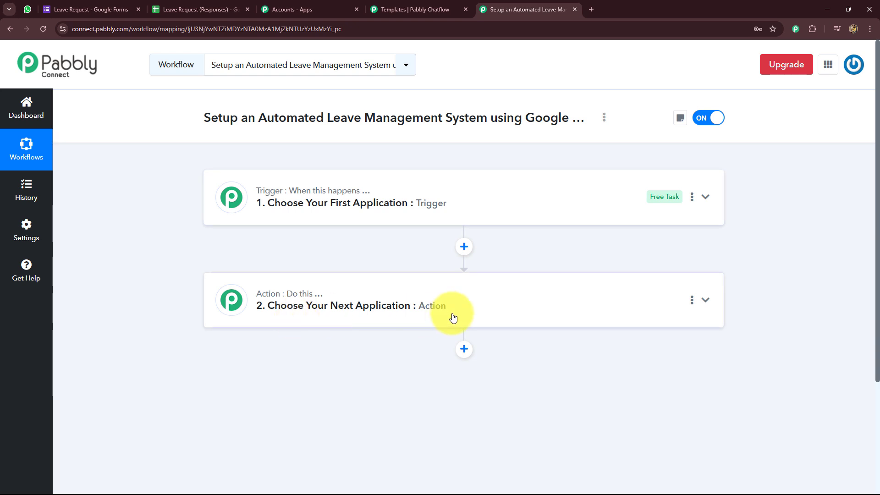
Step: Set the trigger to Google Sheets' New or Updated Spreadsheet Row and copy its webhook URL
left_click(295, 202)
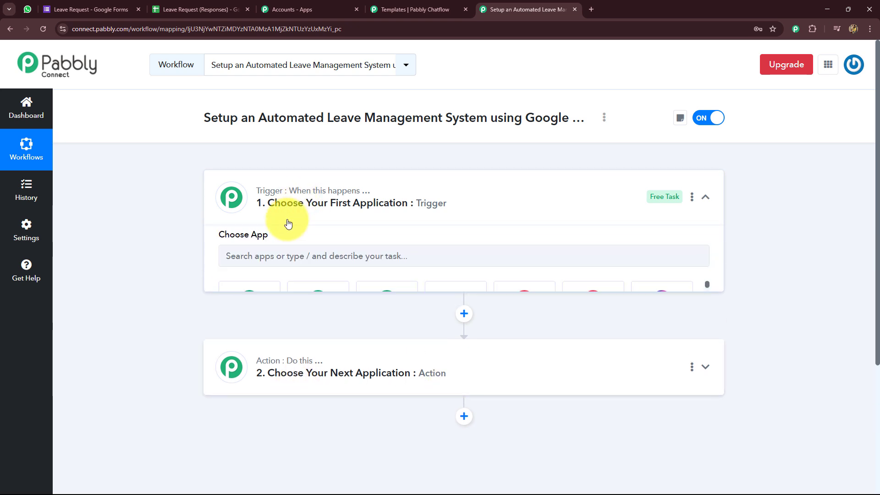
left_click(242, 264)
type("Goo")
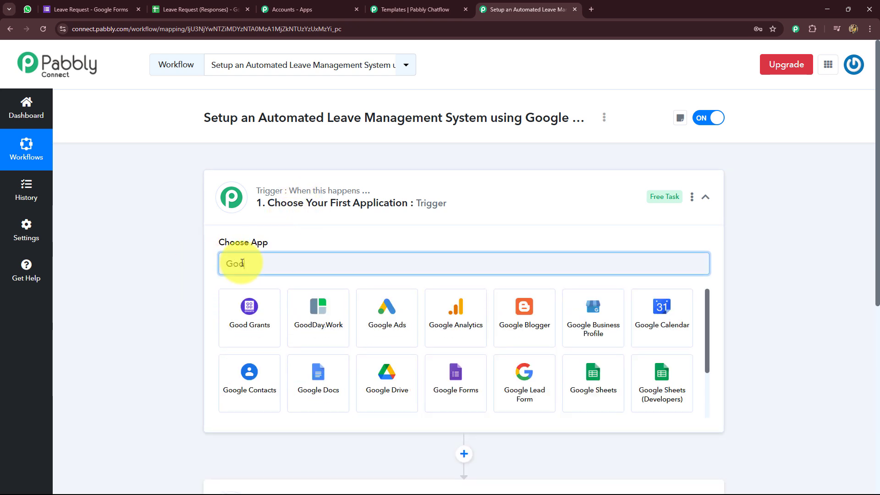
left_click(610, 388)
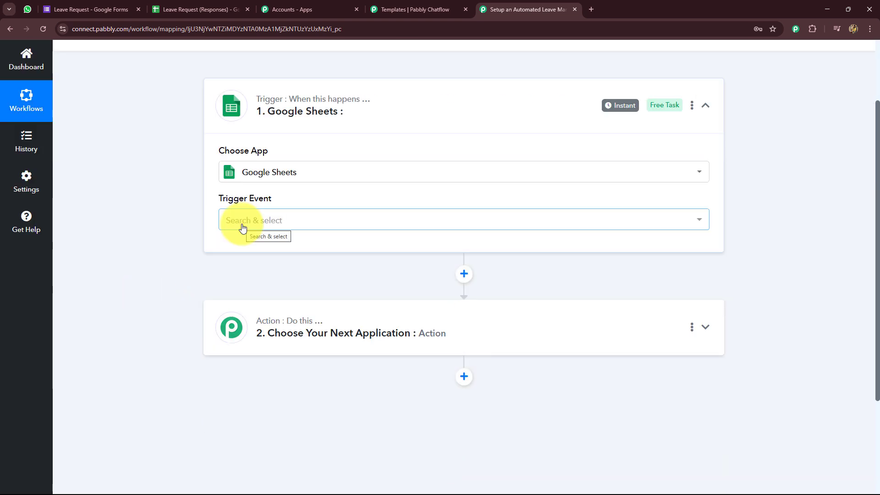
left_click(240, 224)
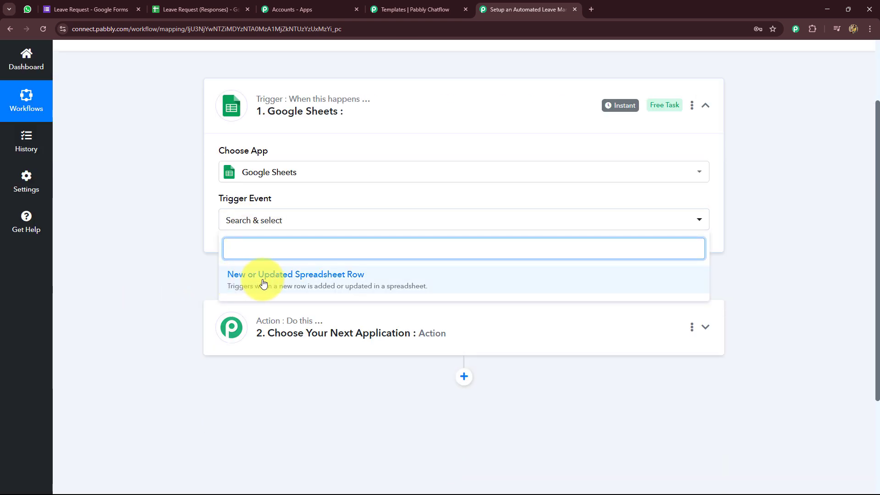
left_click(351, 281)
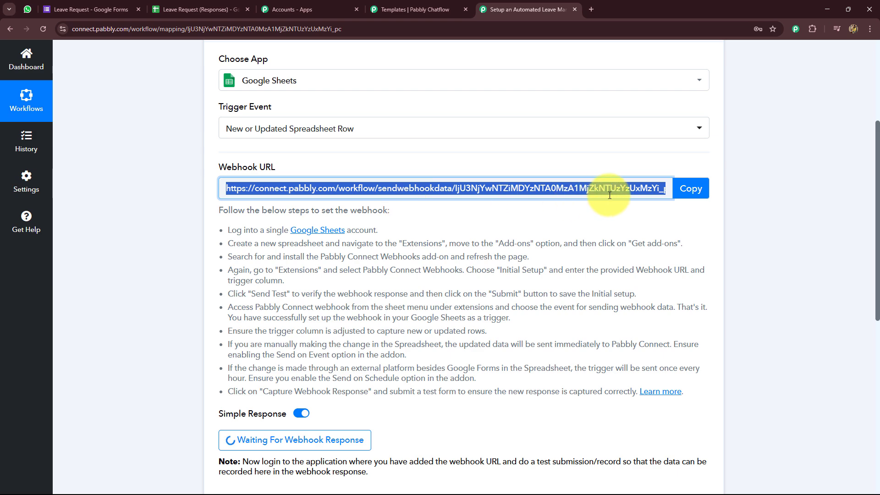
left_click(174, 6)
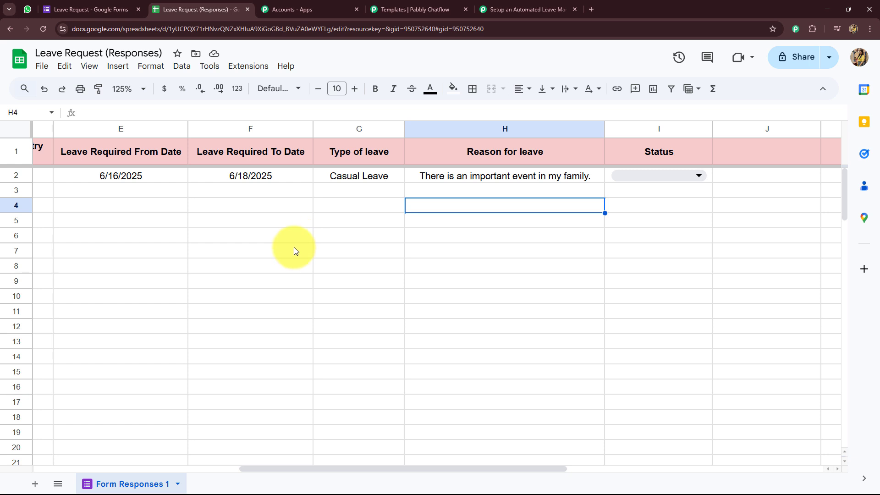
Step: Duplicate the Form Responses 1 sheet and rename the copy 'Leave Tracker'
left_click(177, 483)
left_click(102, 276)
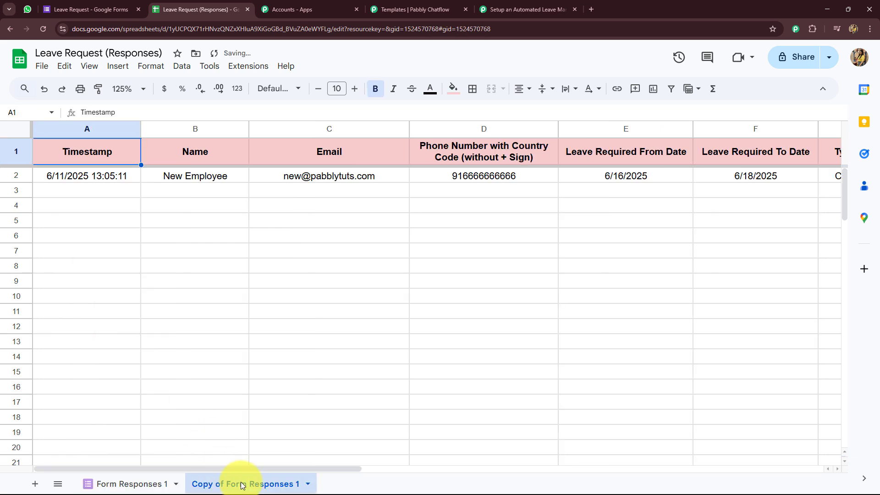
right_click(232, 484)
left_click(208, 339)
type("Leave Tracker")
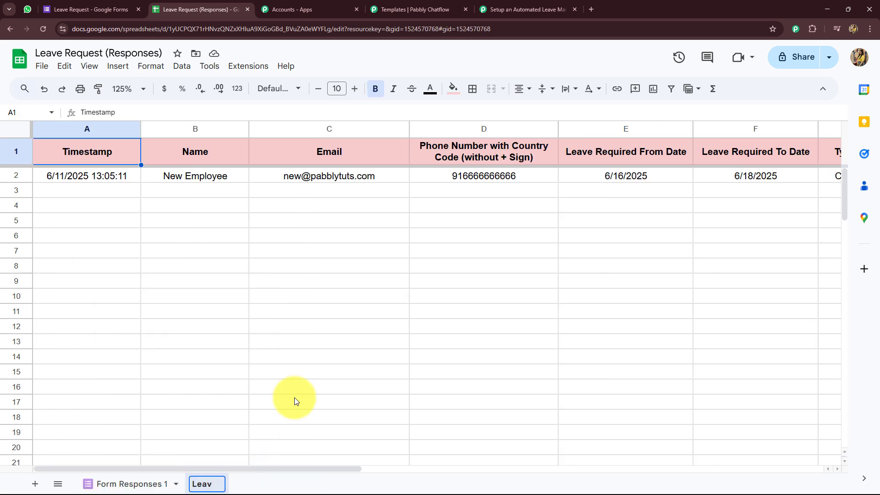
key("Return")
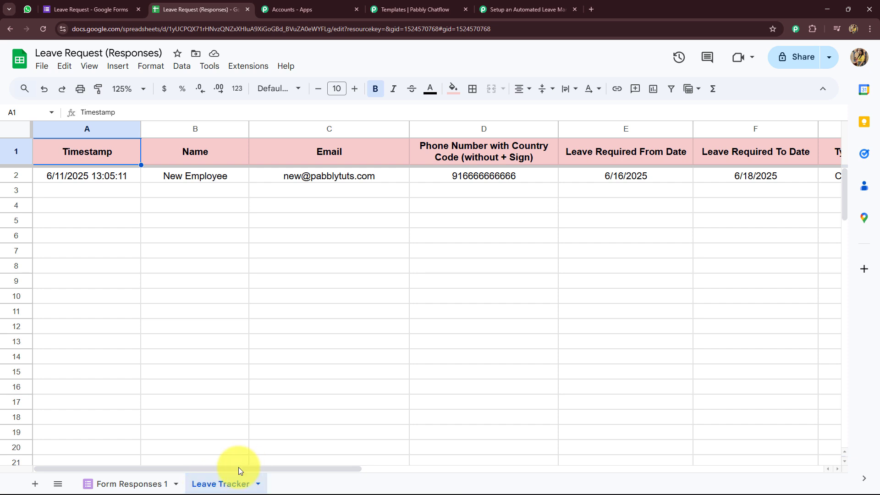
scroll(235, 468, "right", 5)
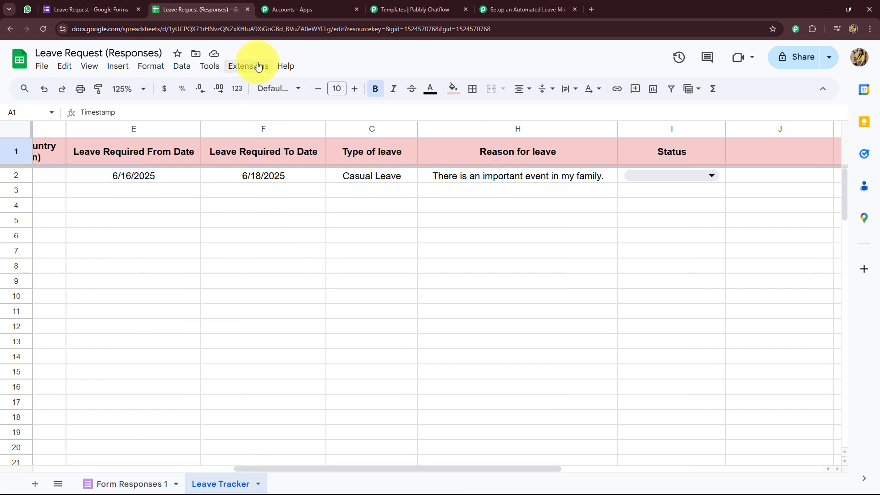
Step: Set up the Pabbly webhook extension with the pasted URL and trigger column I
left_click(258, 67)
mouse_move(363, 198)
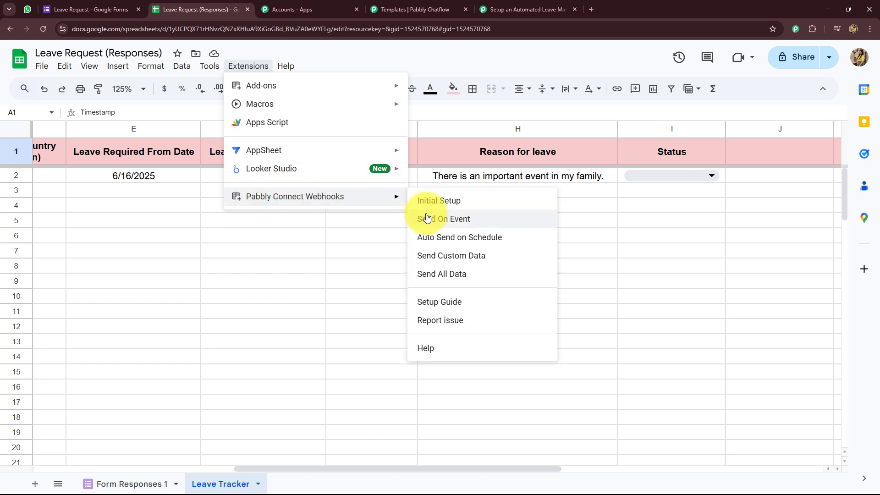
left_click(423, 201)
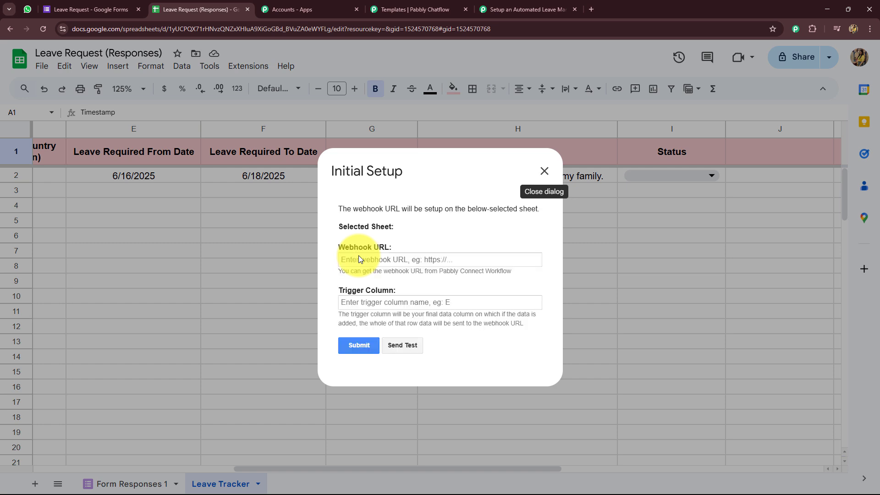
left_click(359, 261)
key("ctrl+v")
left_click(353, 305)
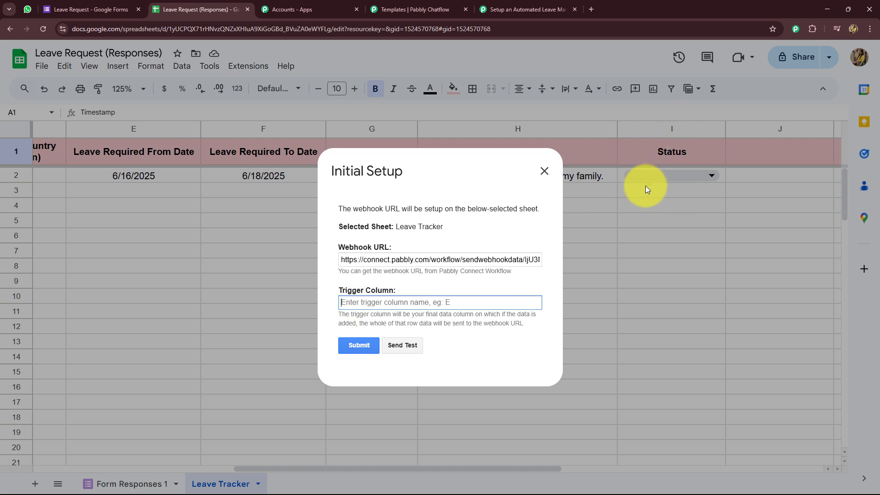
type("I")
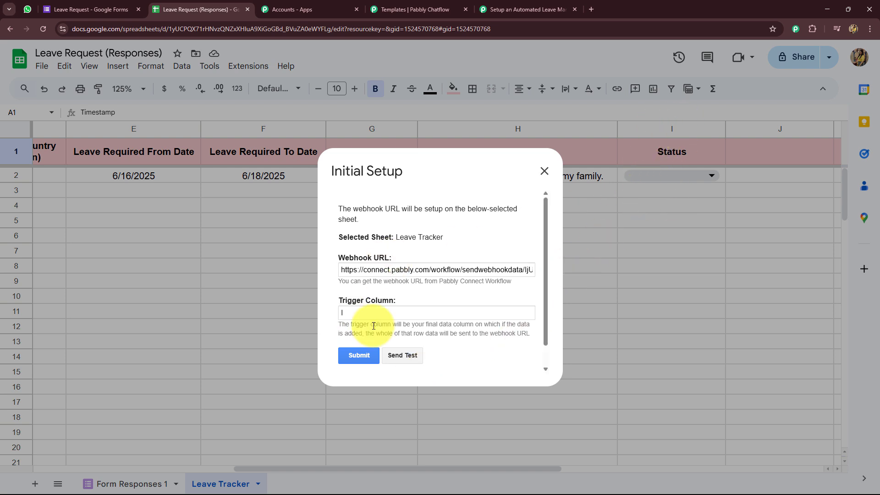
left_click(363, 354)
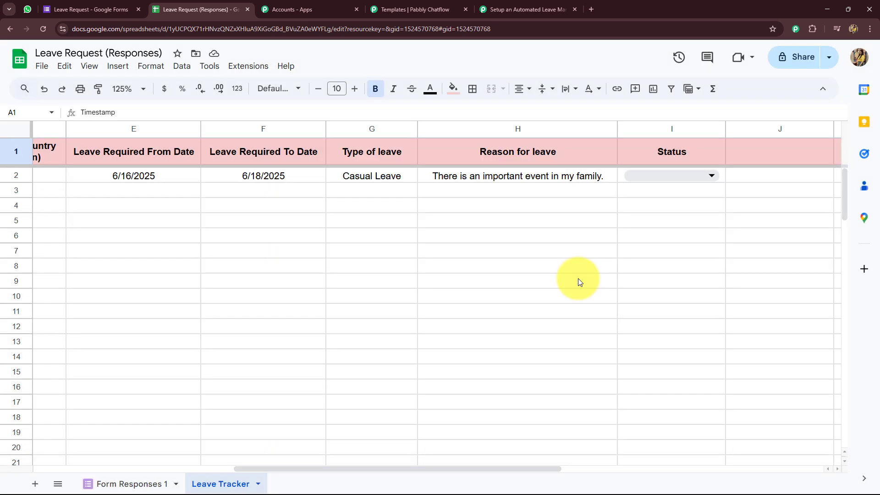
Step: Set the Status in cell I2 of Leave Tracker to Approved
left_click(665, 175)
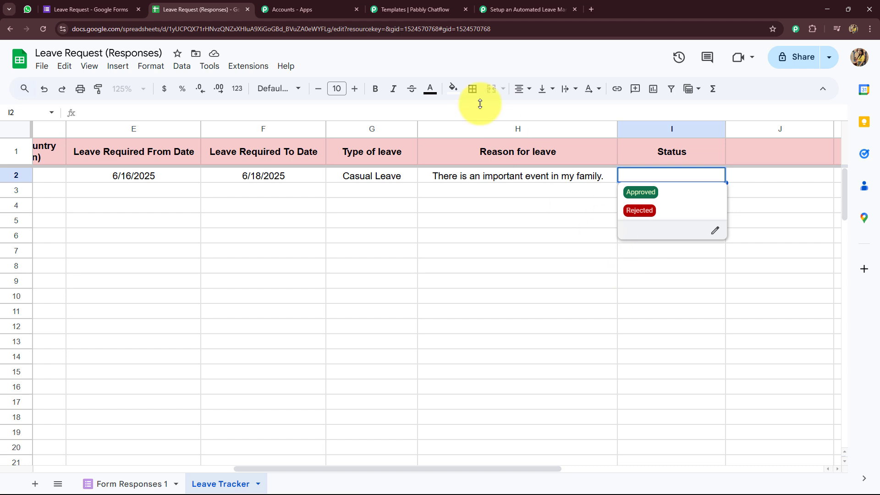
left_click(422, 12)
left_click(512, 9)
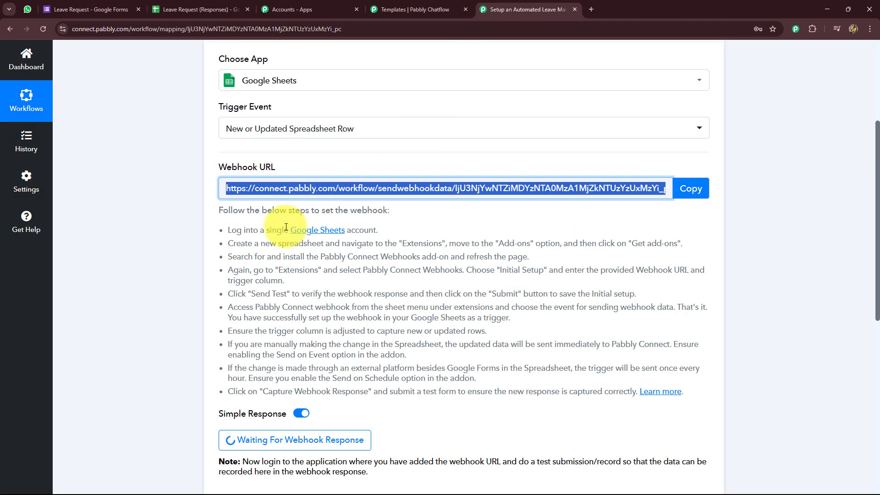
scroll(304, 266, "down", 7)
left_click(191, 5)
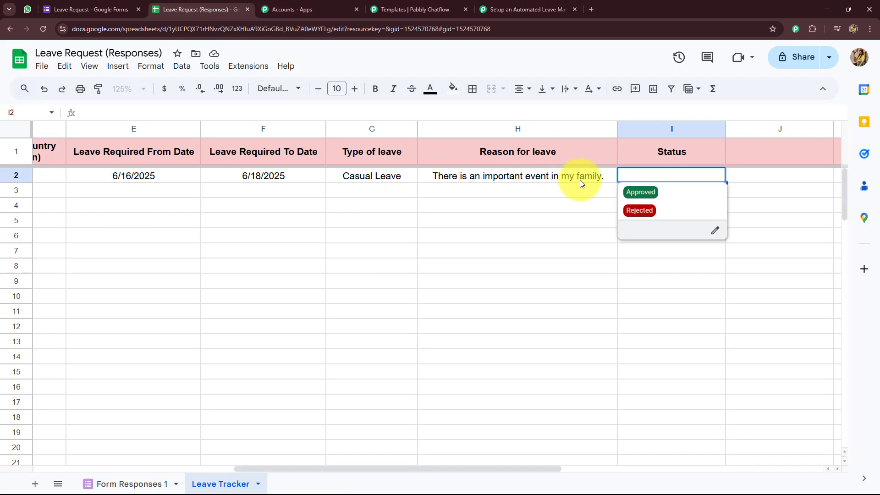
left_click(642, 195)
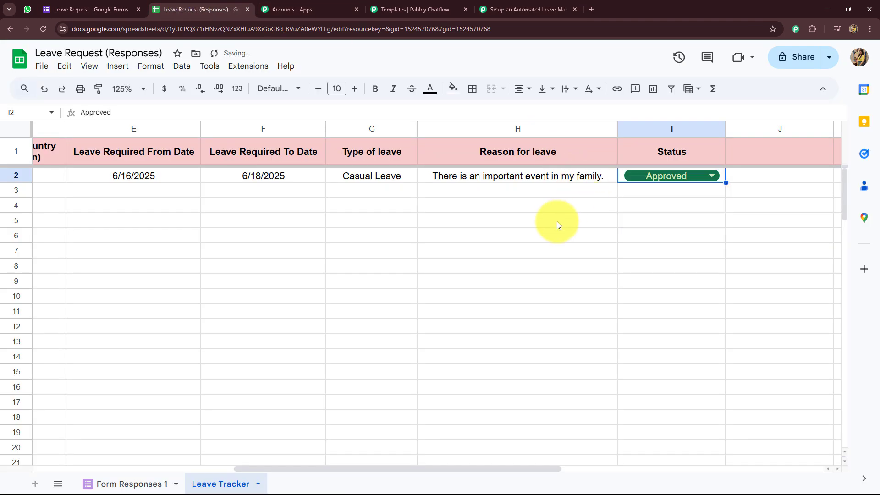
left_click(557, 222)
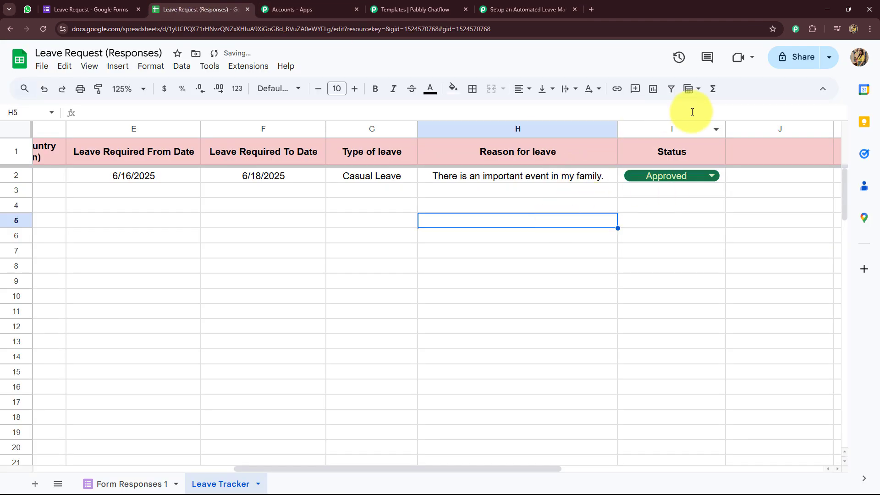
left_click(525, 6)
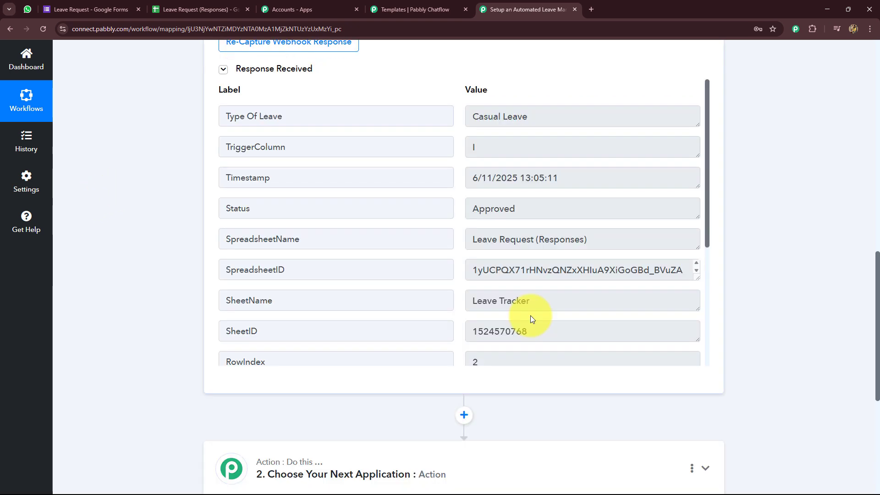
Step: Inspect the captured response: Type Of Leave Casual Leave, Status Approved, RowIndex 2
left_click_drag(539, 209, 460, 211)
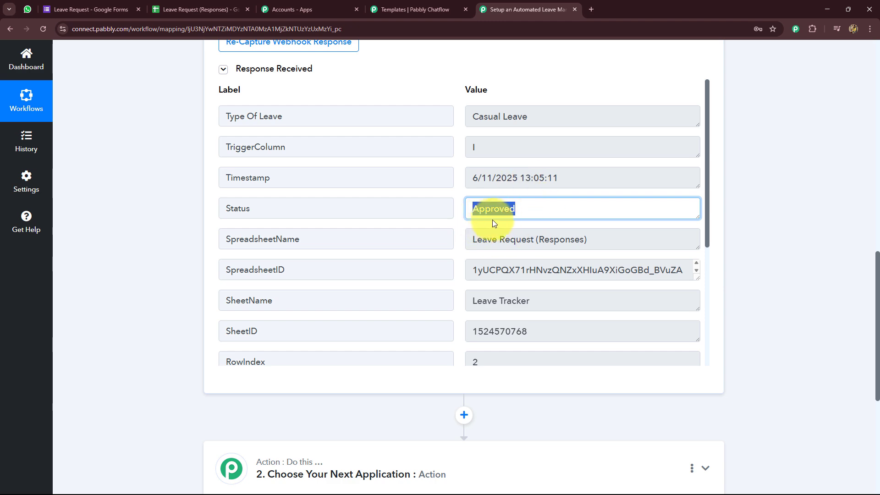
scroll(747, 244, "down", 5)
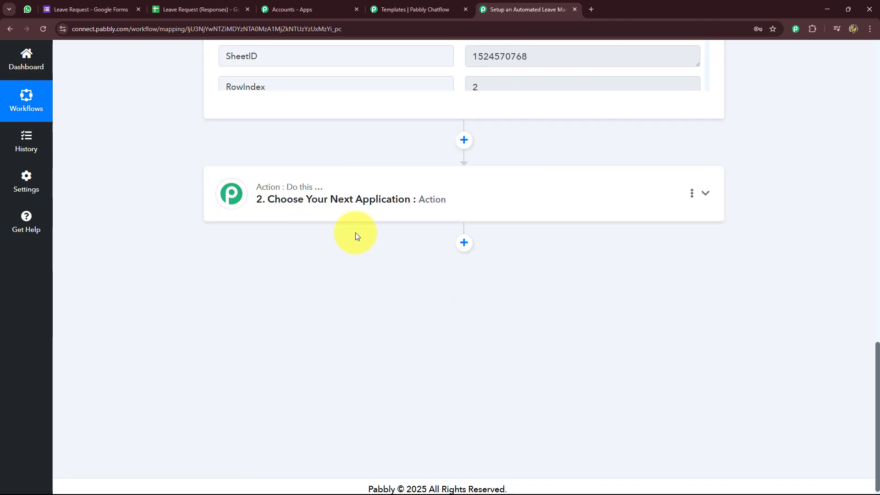
left_click(348, 207)
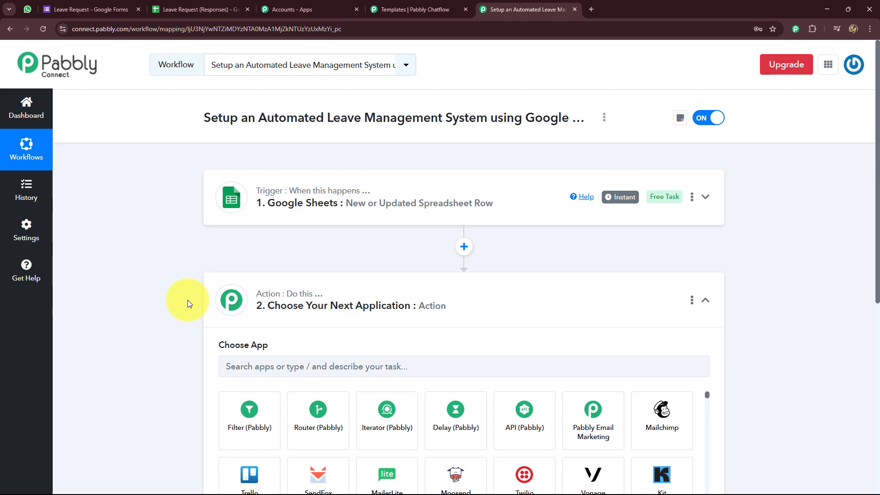
left_click(324, 199)
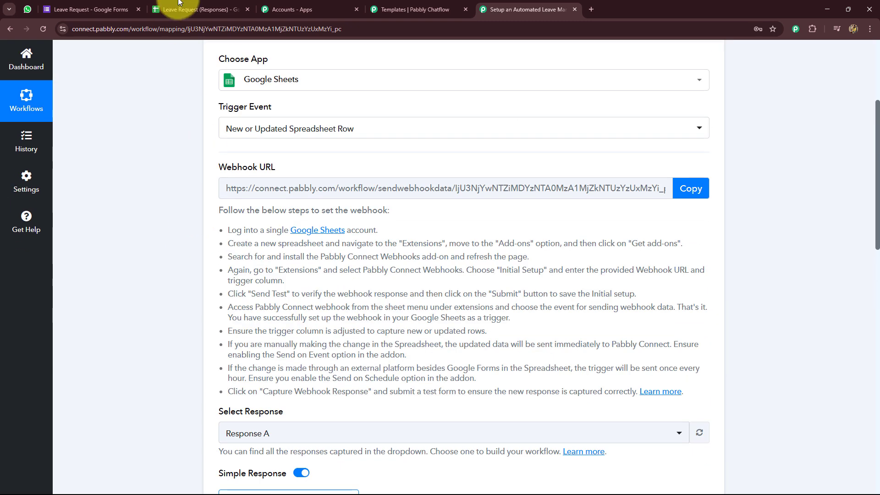
left_click(216, 11)
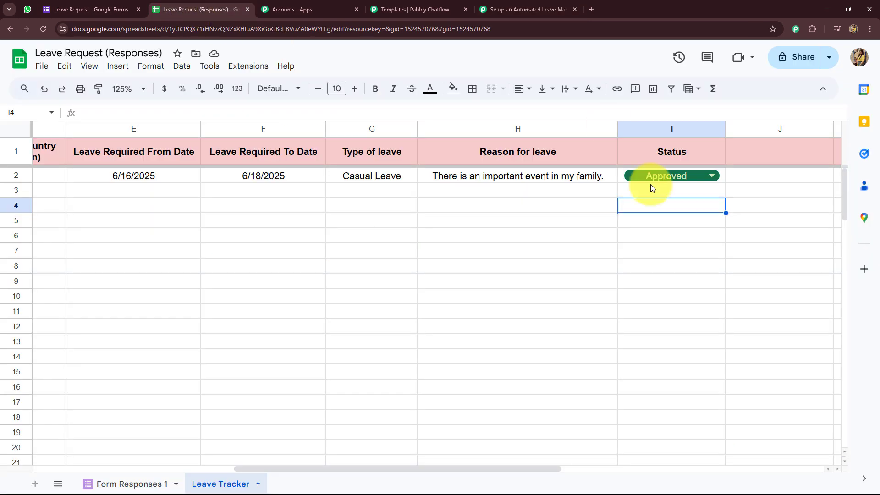
left_click(522, 10)
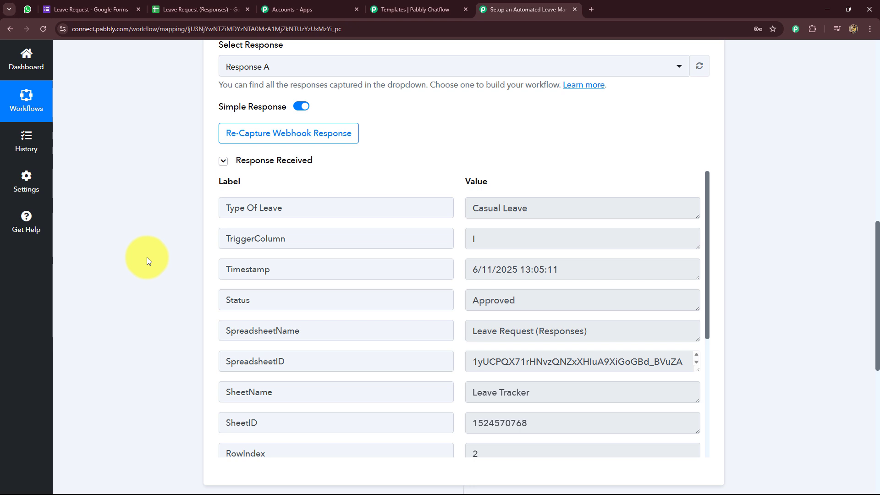
scroll(207, 227, "down", 8)
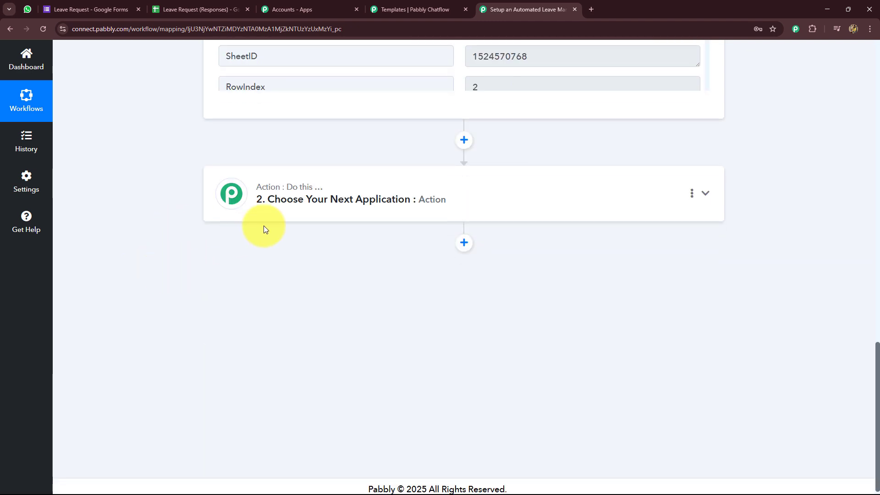
Step: Make the second step Router (Pabbly) with the Conditionally Run event and connect it
left_click(288, 211)
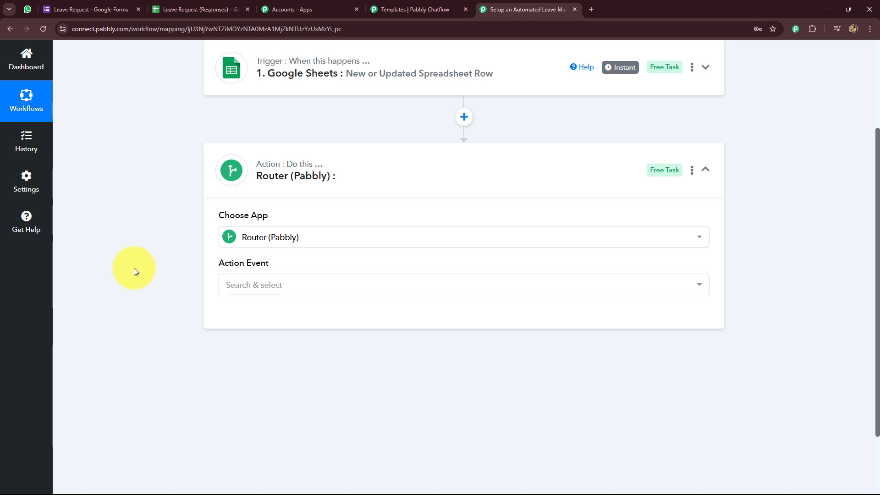
left_click(262, 289)
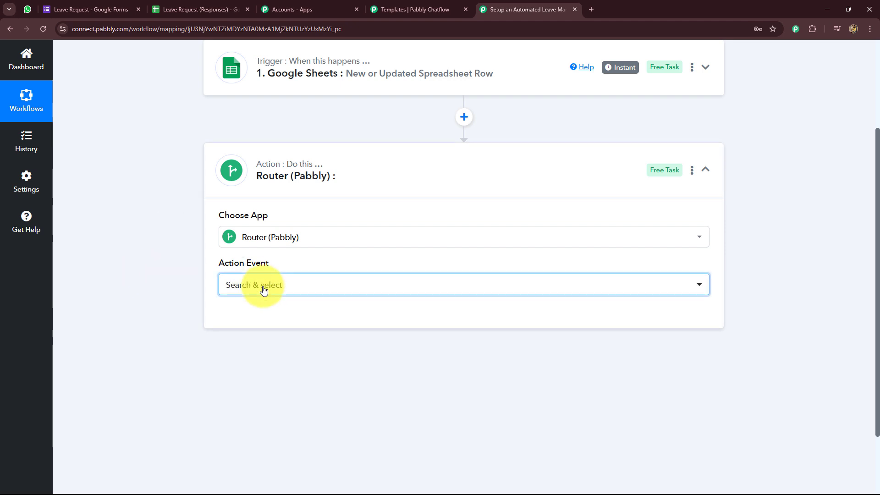
left_click(253, 352)
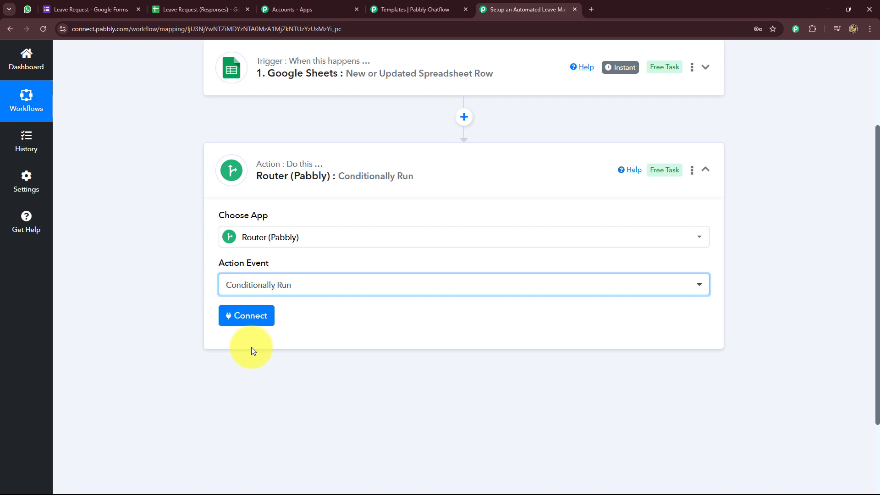
scroll(320, 281, "down", 3)
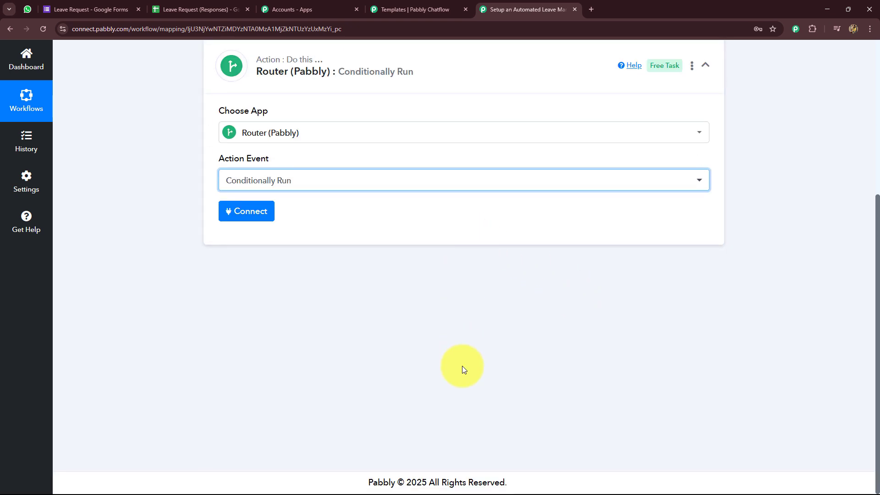
scroll(340, 301, "up", 3)
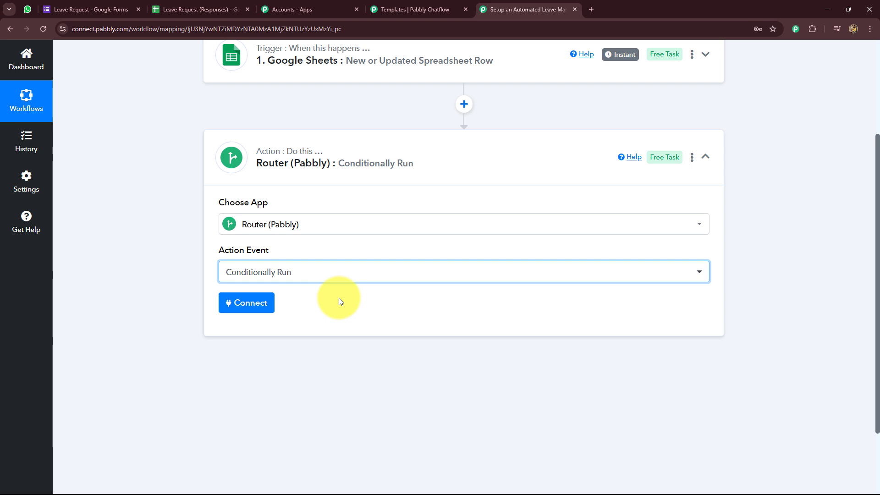
left_click(243, 303)
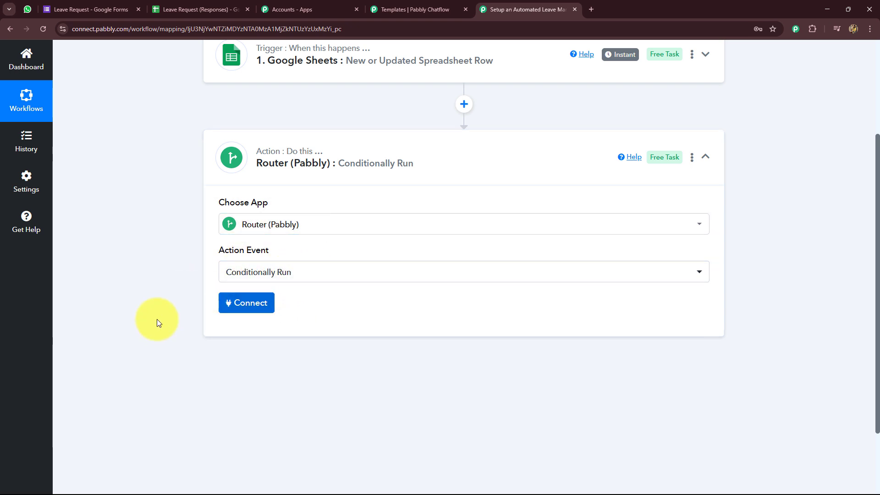
Step: Rename Route 1 to 'Approved Leaves' and Route 2 to 'Rejected Leaves'
scroll(157, 319, "down", 3)
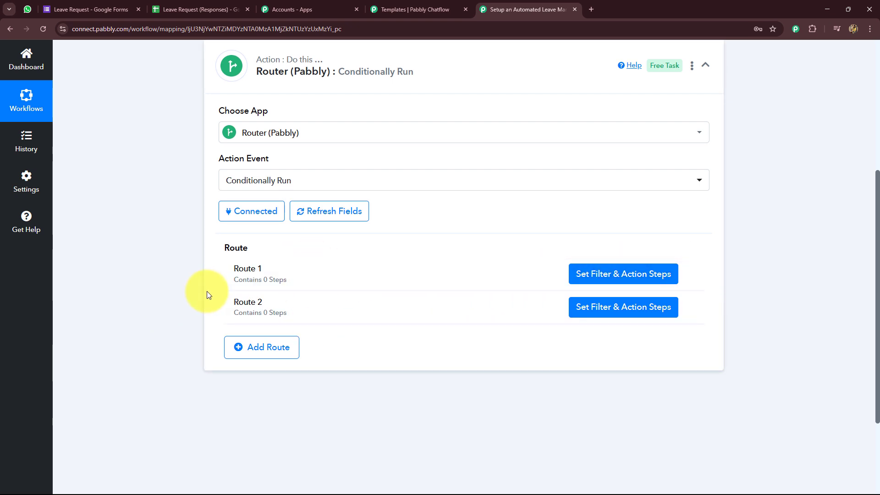
left_click(689, 275)
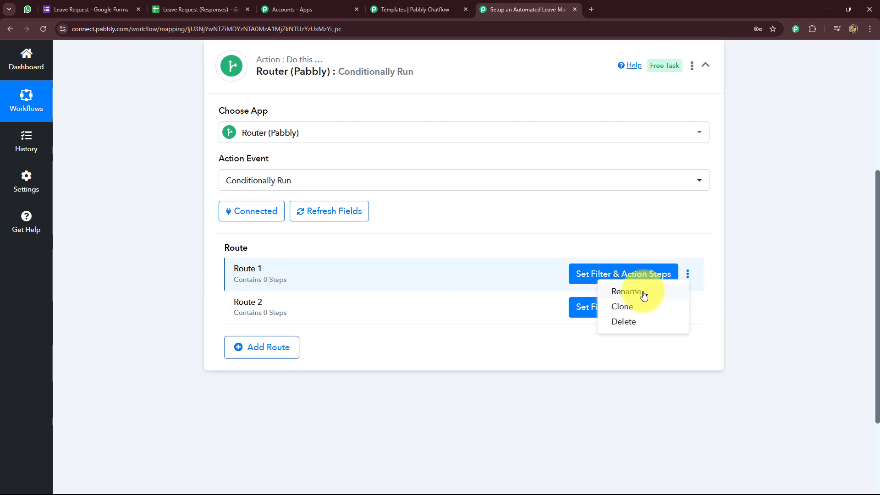
left_click(637, 291)
key("ctrl+a")
type("Approved Leaves")
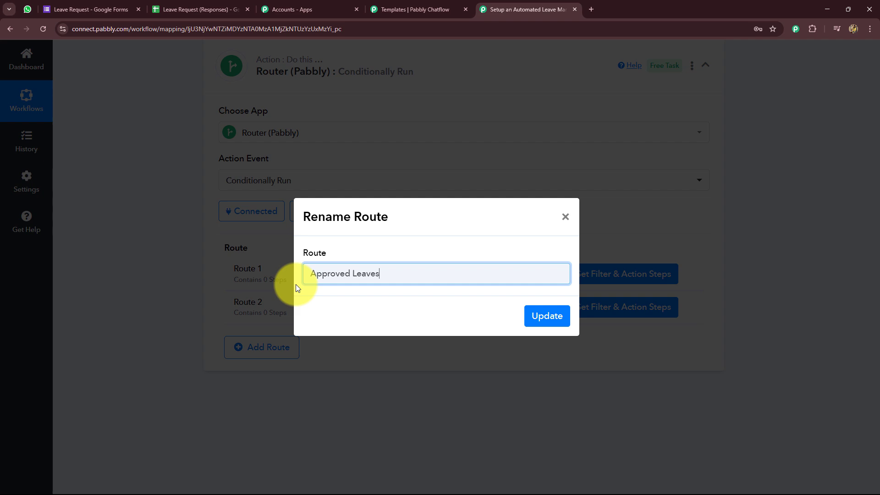
left_click(546, 317)
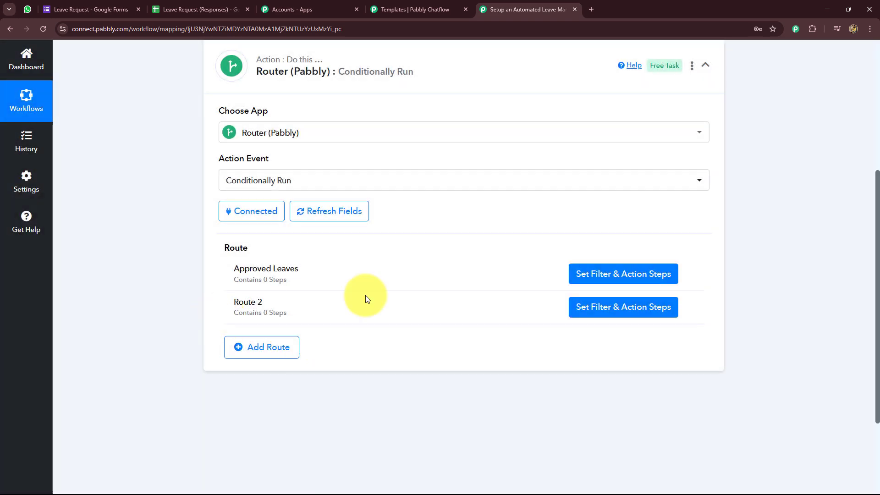
left_click(688, 314)
left_click(615, 325)
key("ctrl+a")
type("Rejected Leaves")
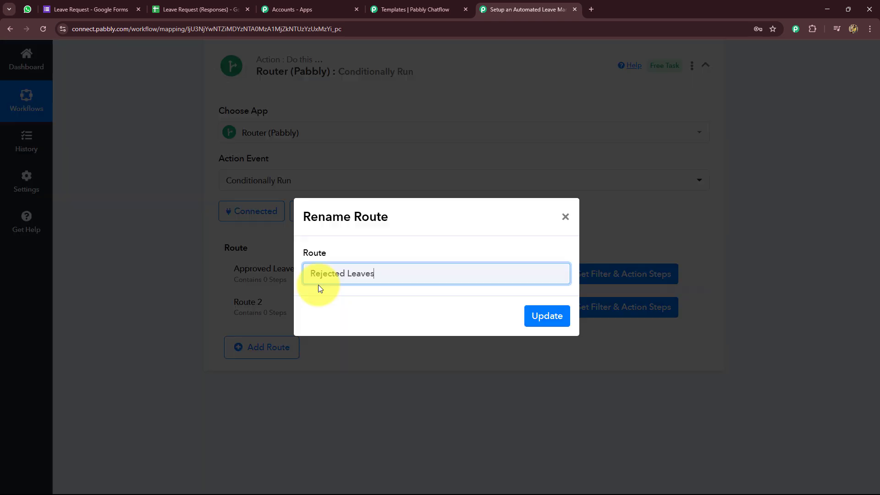
left_click(560, 315)
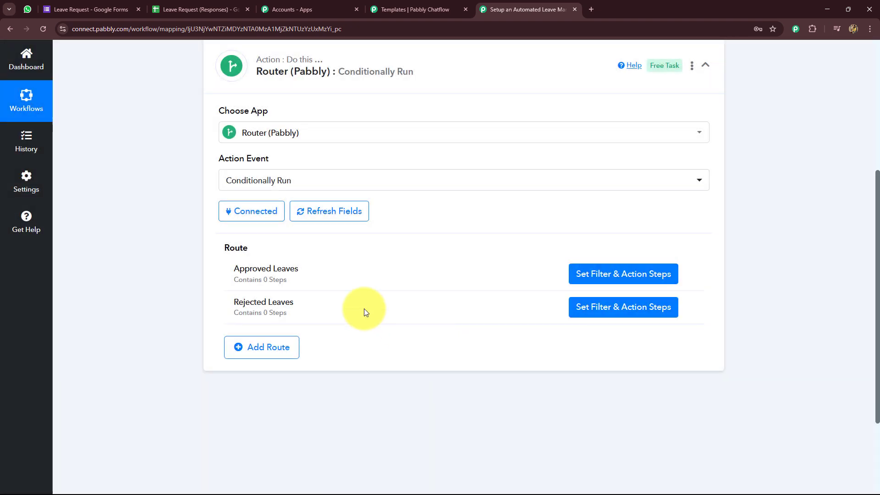
Step: Set the Approved Leaves filter to the Status field equal to Approved
left_click(604, 280)
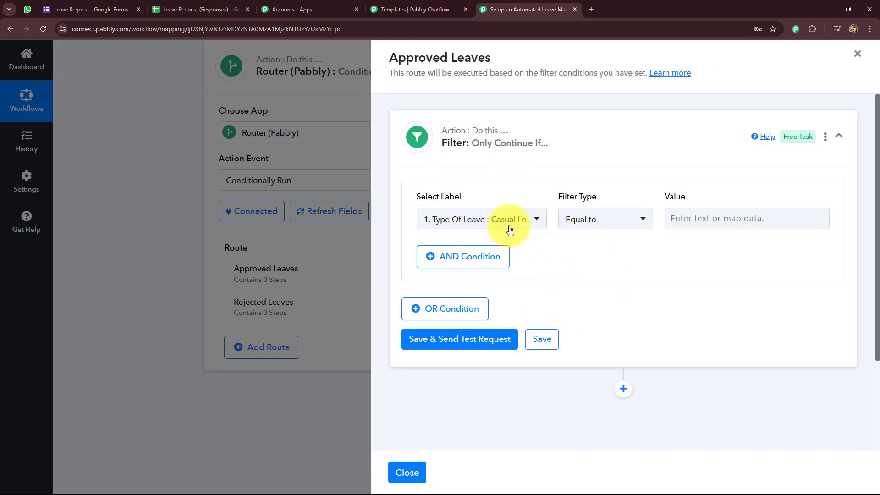
left_click(506, 221)
left_click(498, 268)
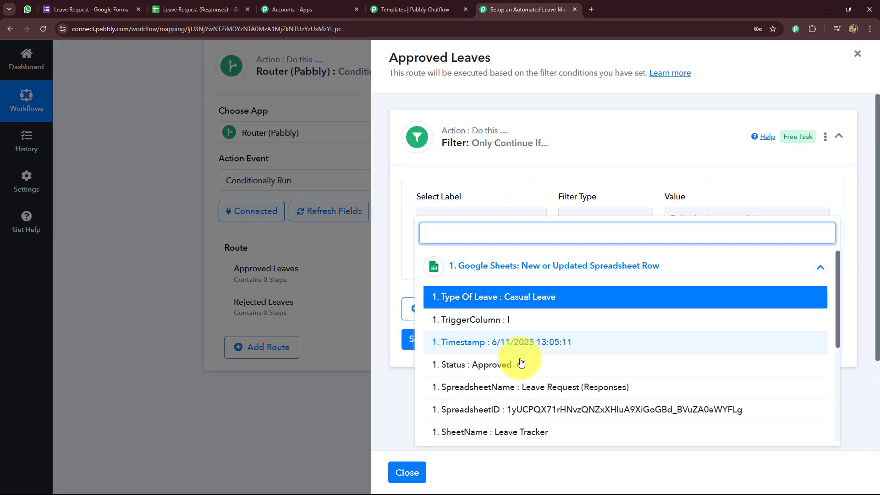
left_click(472, 365)
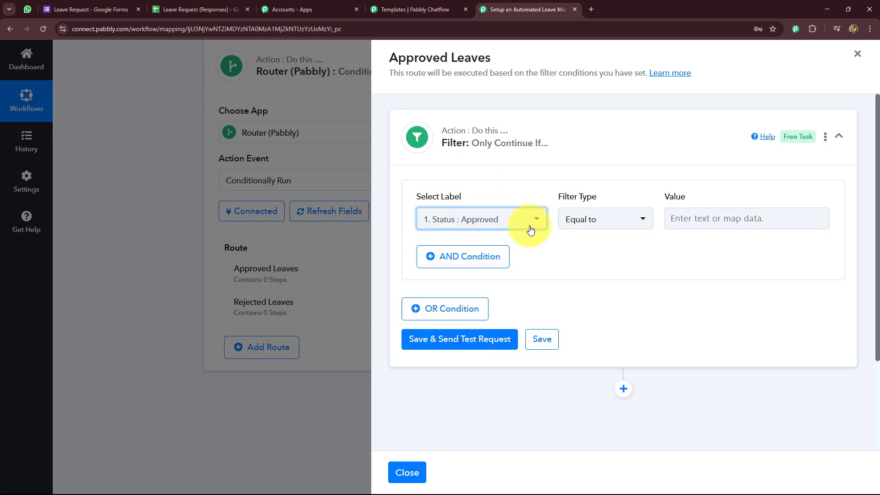
left_click(727, 219)
type("Approved")
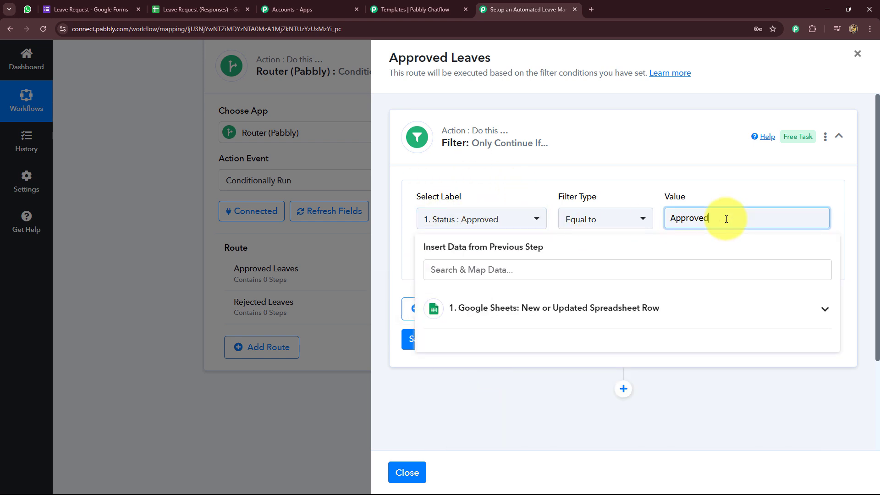
left_click(580, 152)
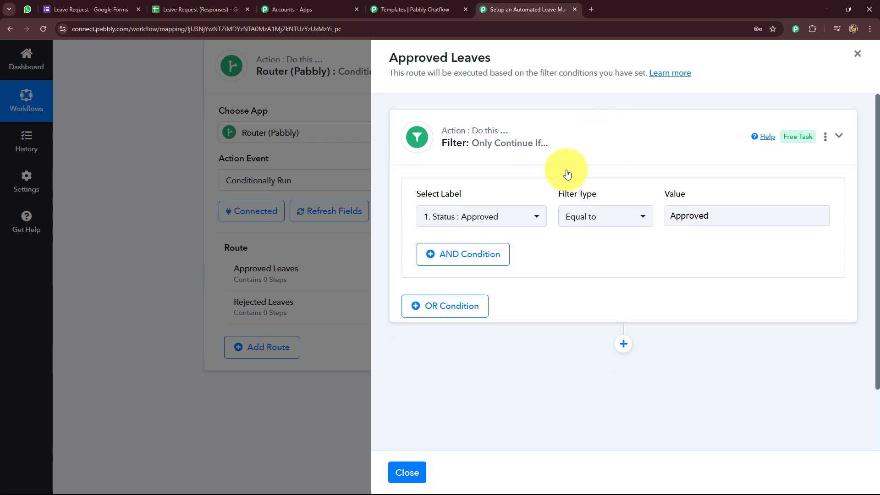
left_click(556, 152)
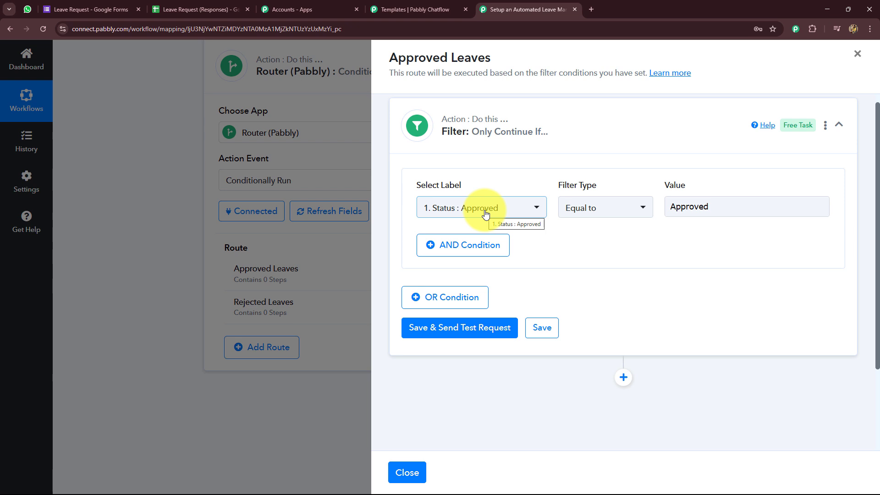
Step: Save and test the filter, confirming the condition is true, and add a new step after it
left_click(672, 209)
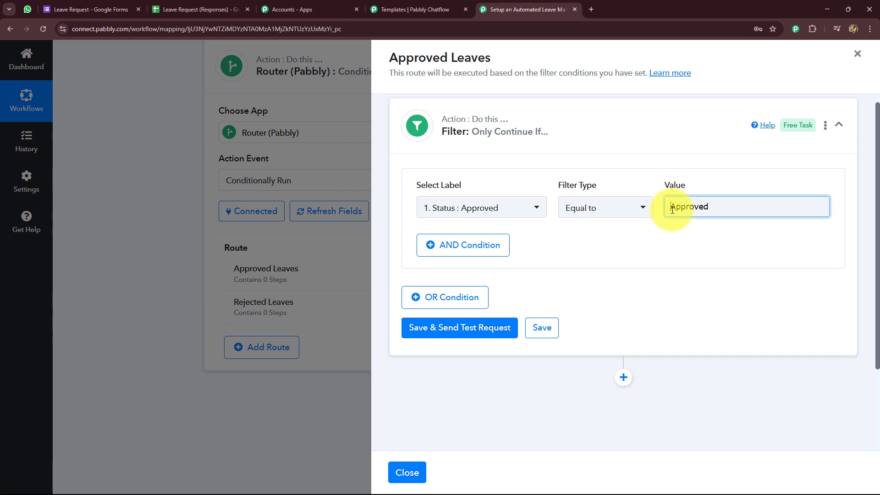
left_click_drag(672, 209, 730, 207)
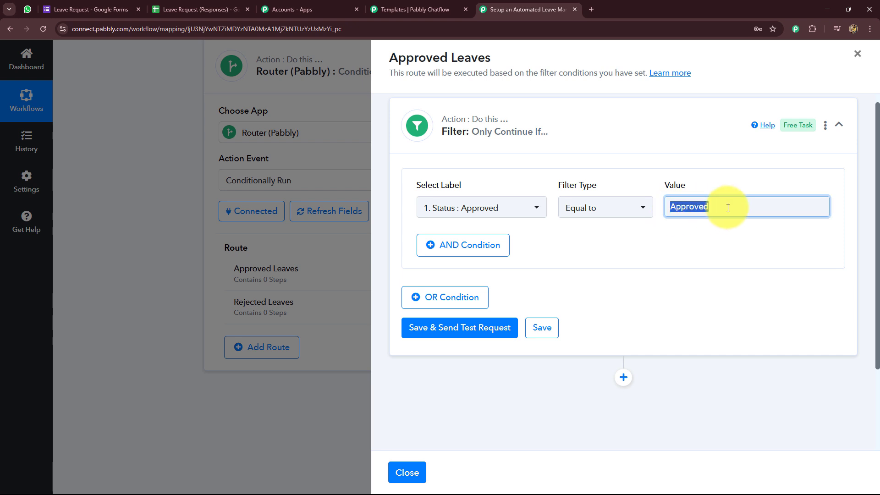
left_click(727, 184)
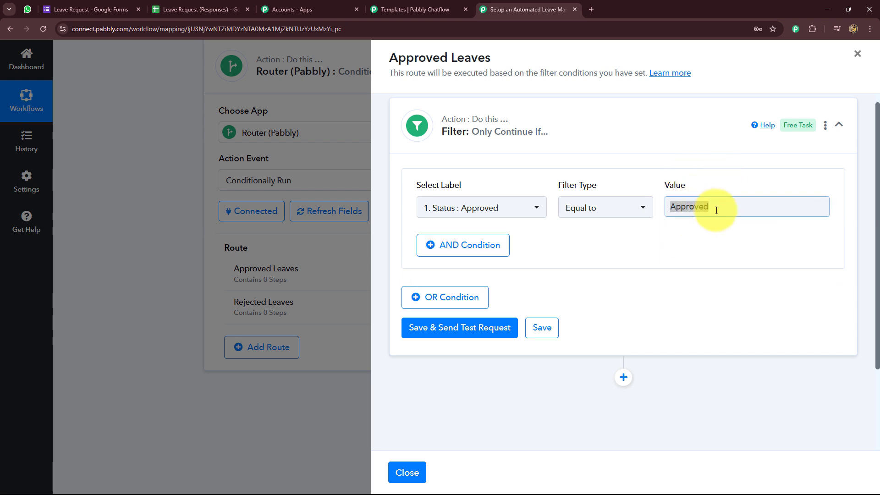
left_click(466, 328)
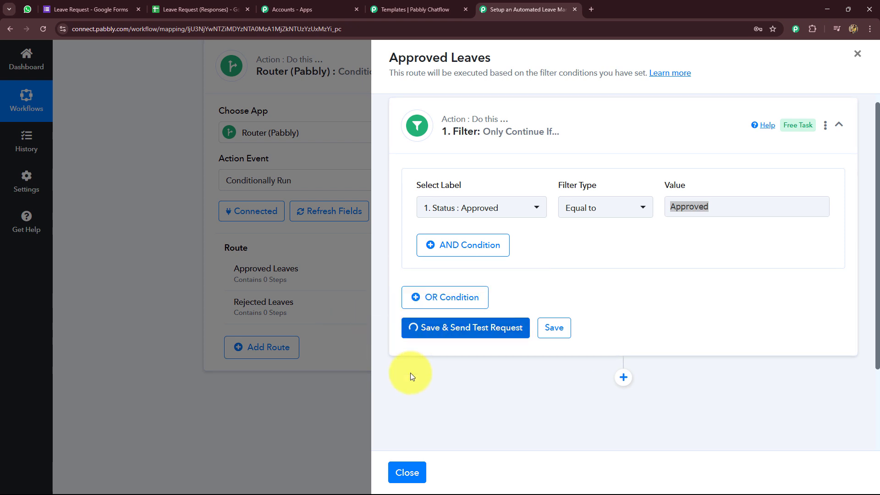
triple_click(746, 190)
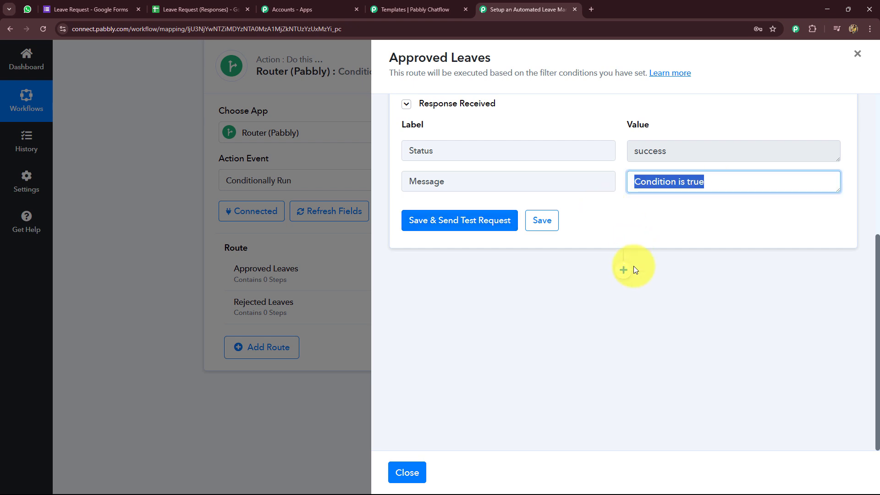
left_click(623, 270)
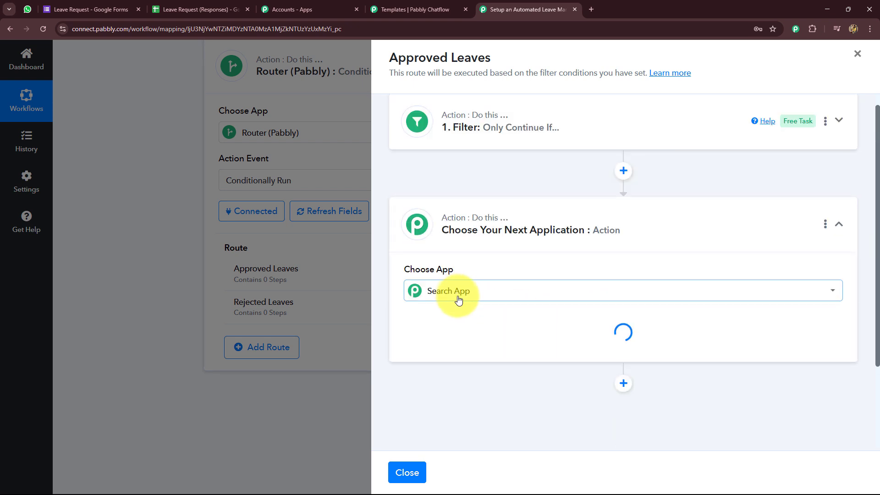
Step: Make the new step Pabbly Chatflow's Send Template Message using the existing Chatflow connection
left_click(466, 292)
type("Pabbly ch")
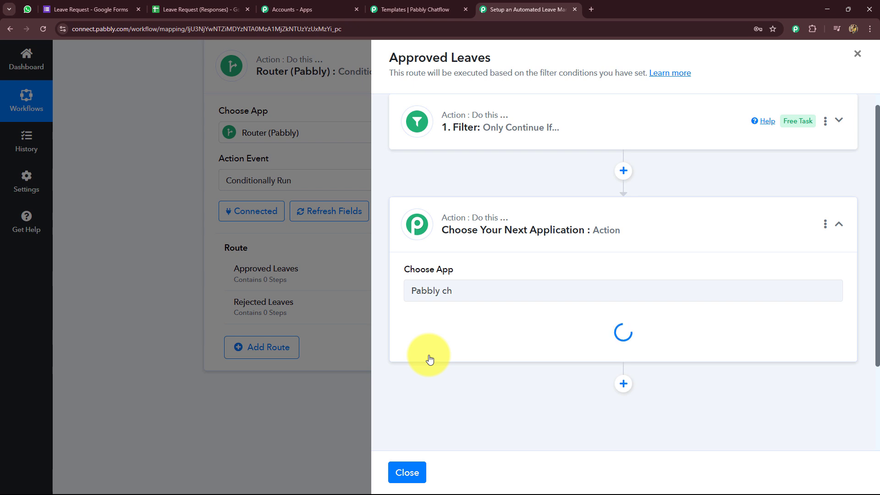
left_click(458, 321)
scroll(473, 239, "down", 3)
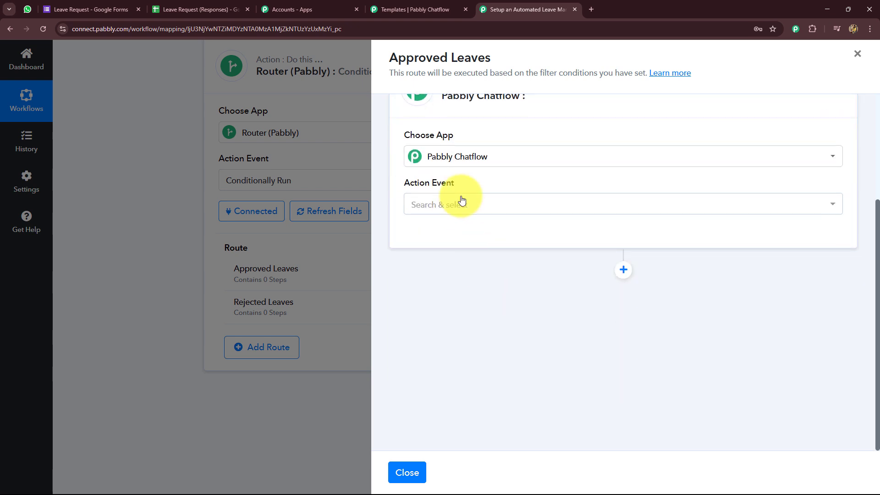
left_click(459, 204)
scroll(448, 390, "down", 2)
left_click(448, 350)
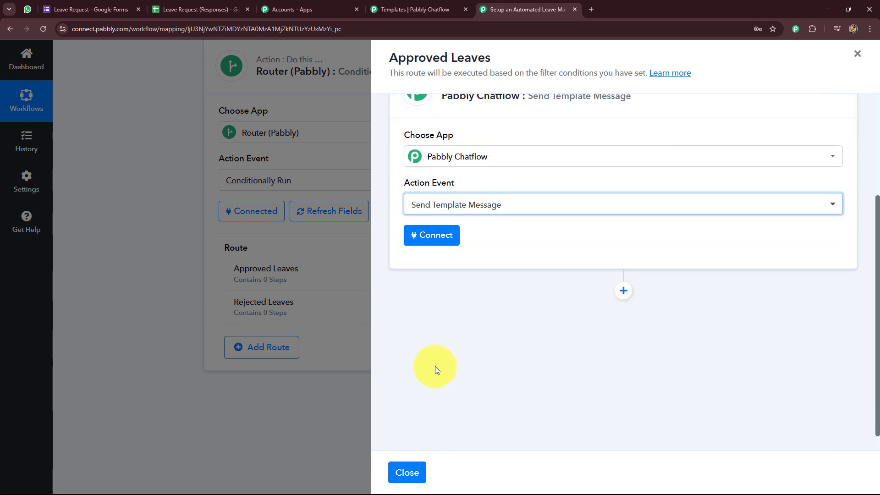
left_click(432, 238)
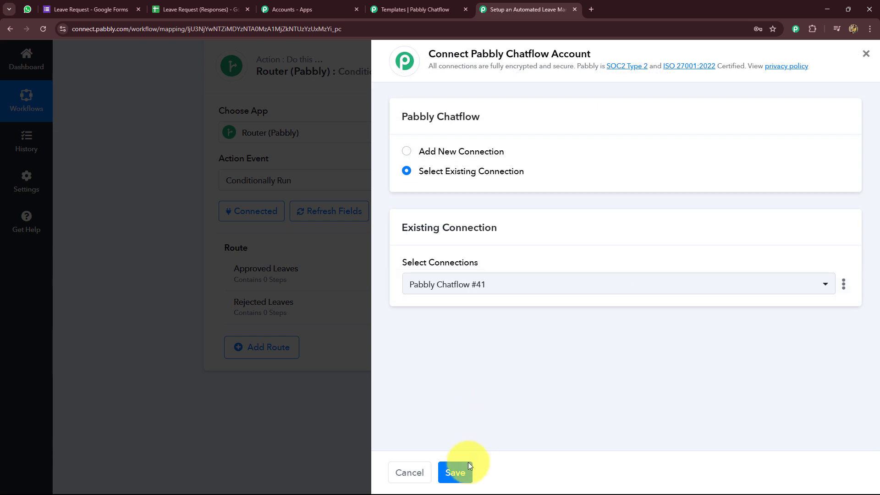
left_click(464, 472)
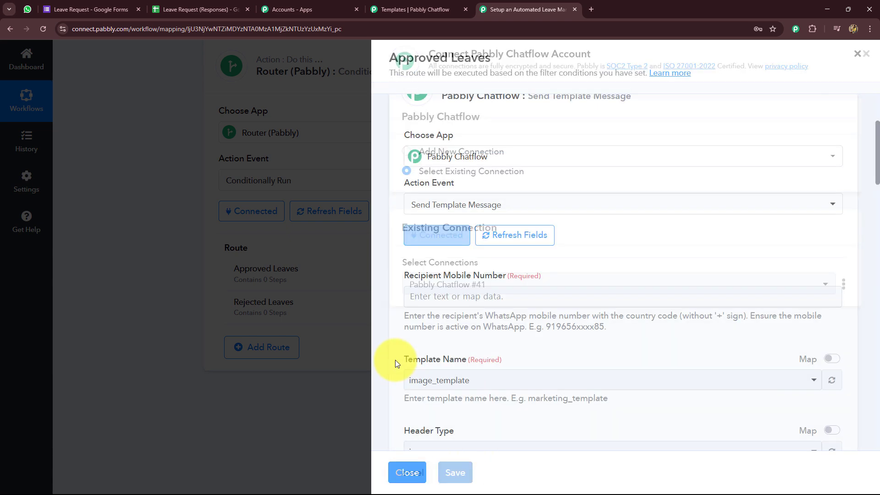
Step: Map the sheet's phone number column as the recipient mobile number
scroll(395, 347, "down", 5)
scroll(418, 275, "up", 4)
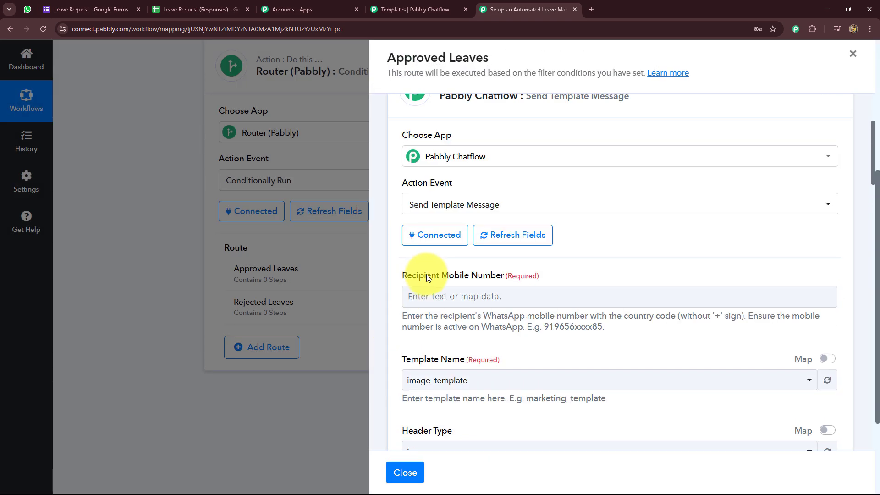
left_click(422, 298)
scroll(431, 289, "down", 3)
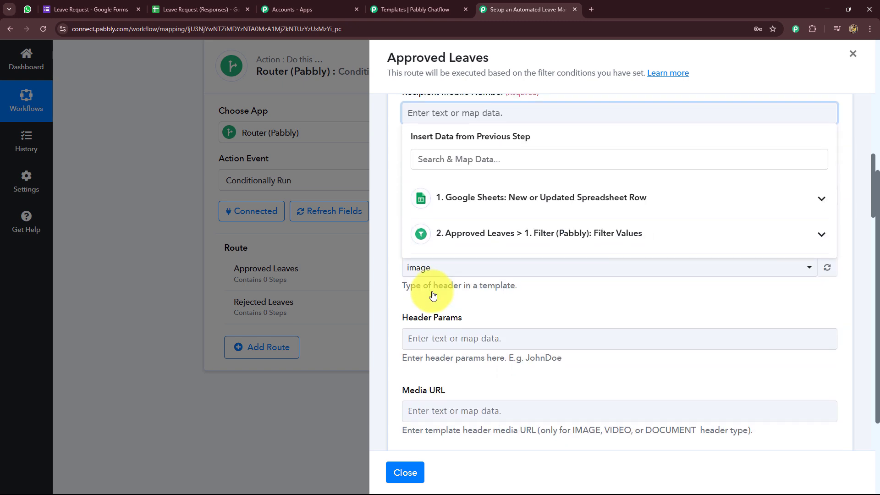
left_click(480, 199)
scroll(514, 305, "down", 3)
left_click(504, 328)
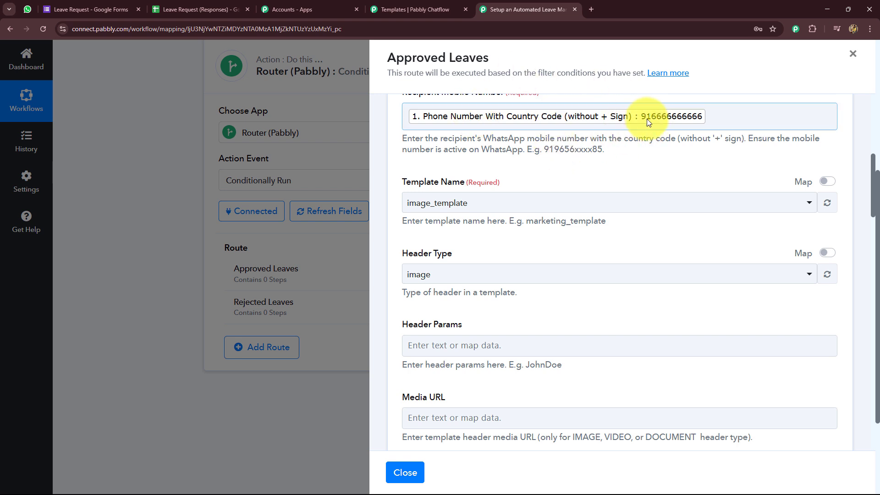
scroll(444, 160, "up", 2)
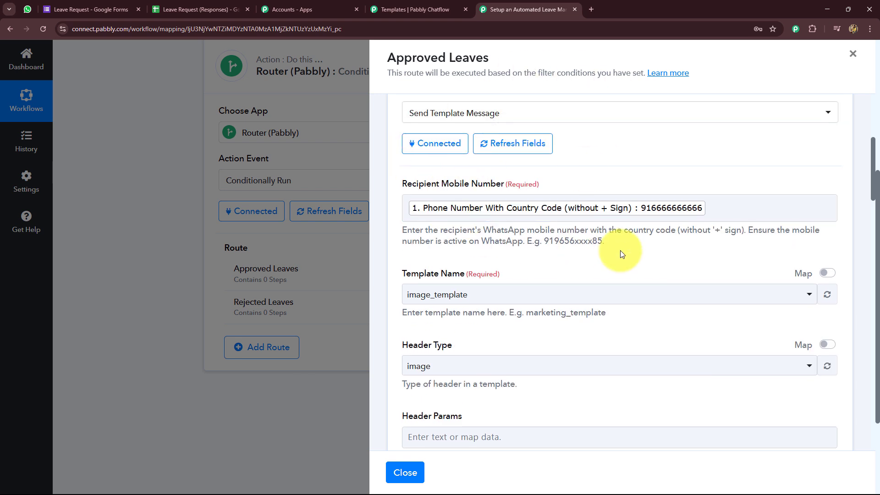
scroll(667, 226, "down", 2)
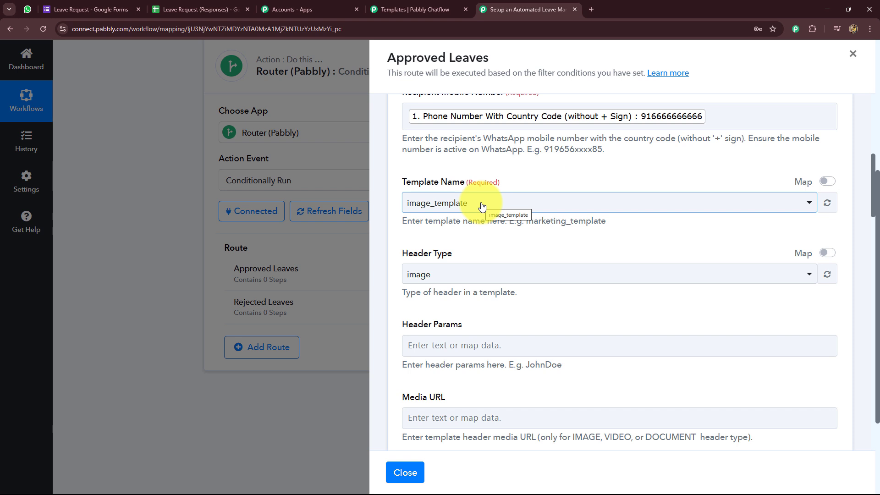
Step: Choose the approved_leave_requests message template
left_click(456, 210)
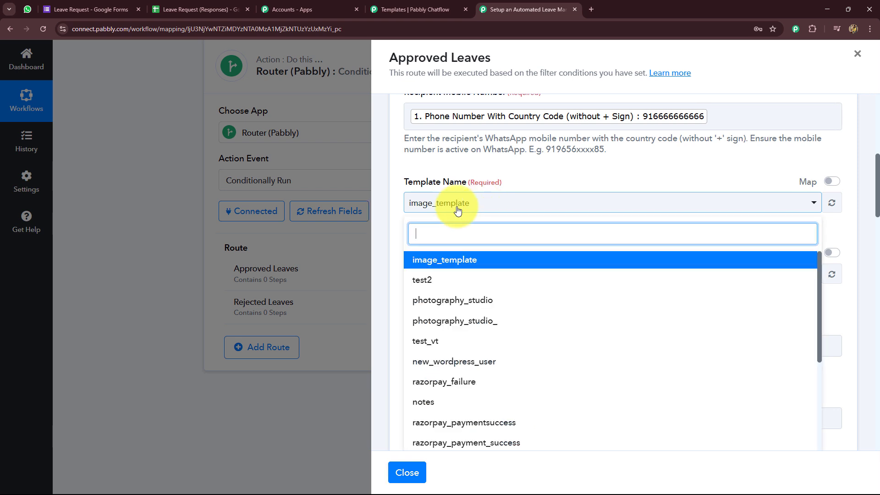
type("le")
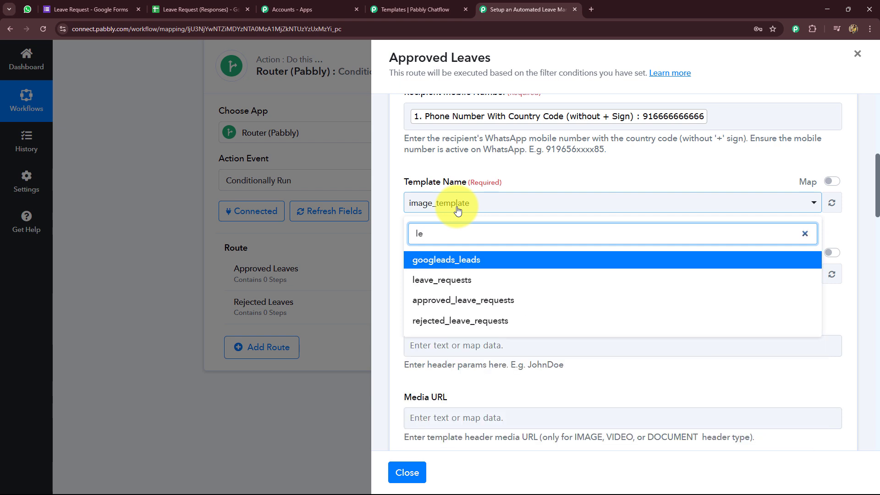
left_click(455, 304)
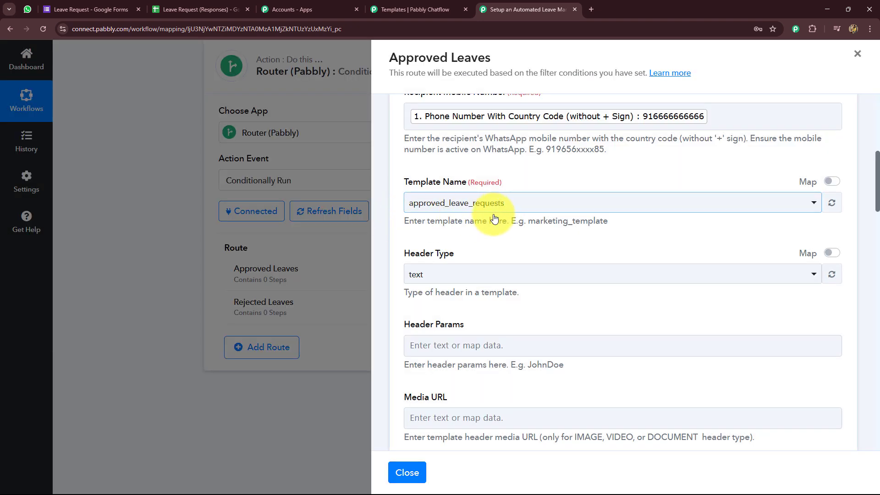
Step: Map the employee Name into body parameter {{1}} and a sheet value into {{2}}
scroll(485, 244, "down", 2)
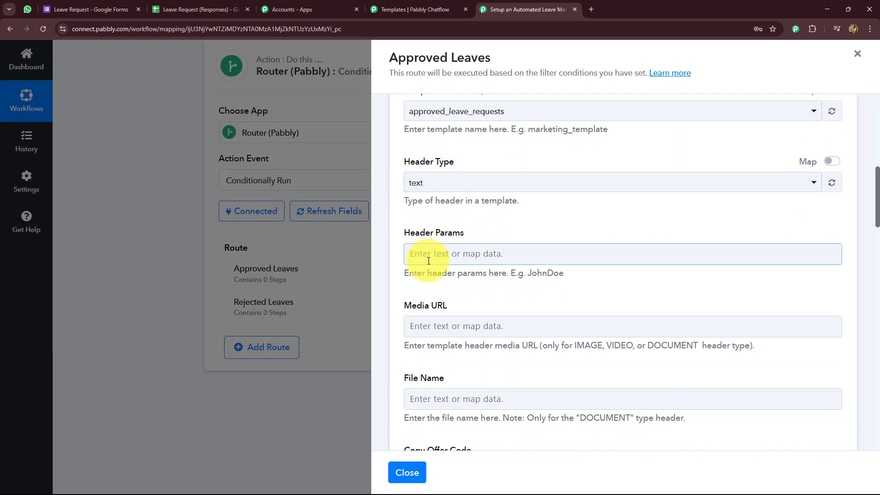
scroll(422, 252, "down", 4)
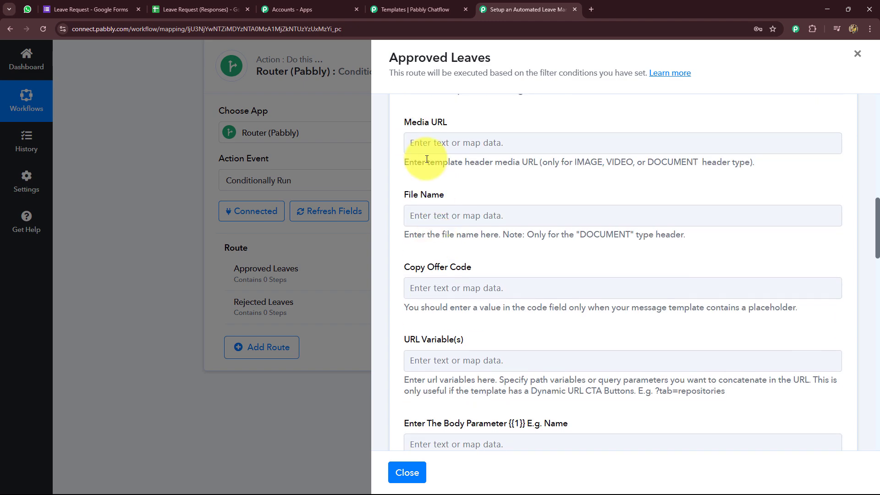
scroll(435, 232, "down", 6)
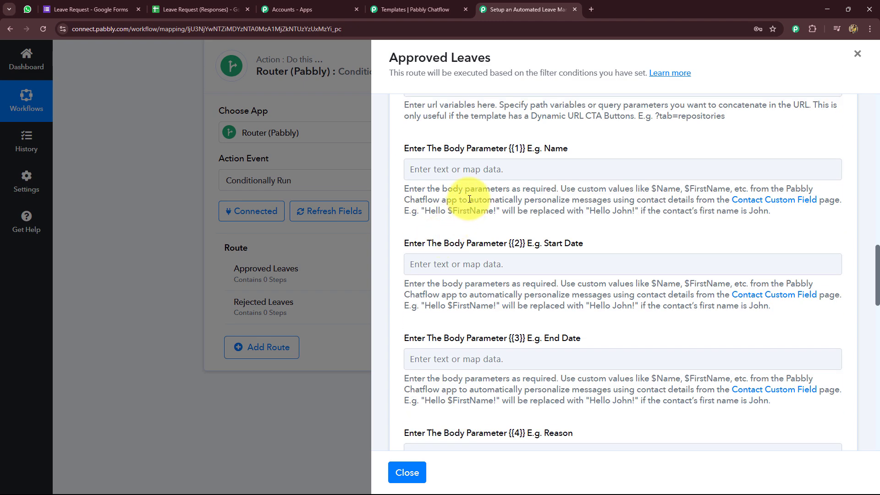
left_click(464, 170)
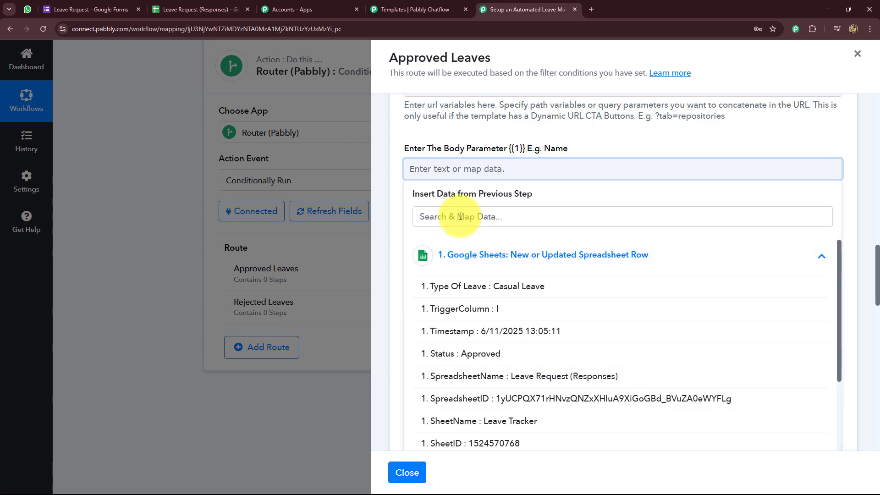
scroll(471, 295, "down", 4)
left_click(501, 365)
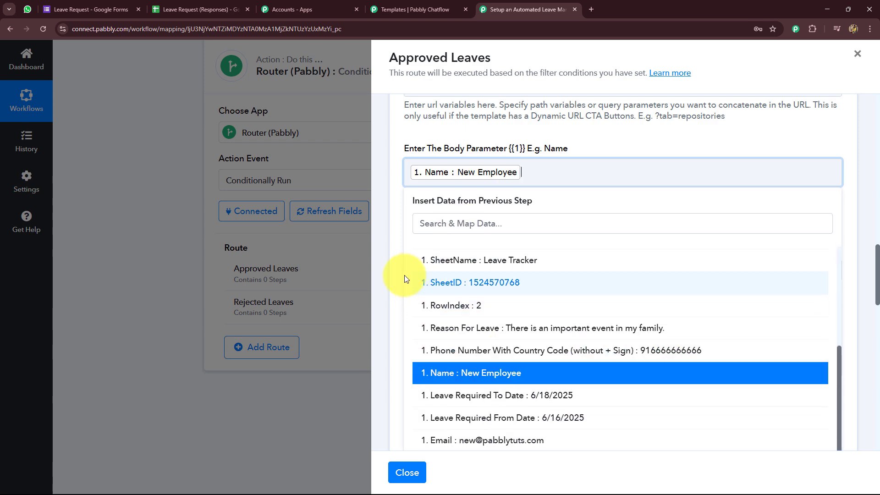
left_click(400, 271)
scroll(393, 249, "down", 3)
left_click(477, 178)
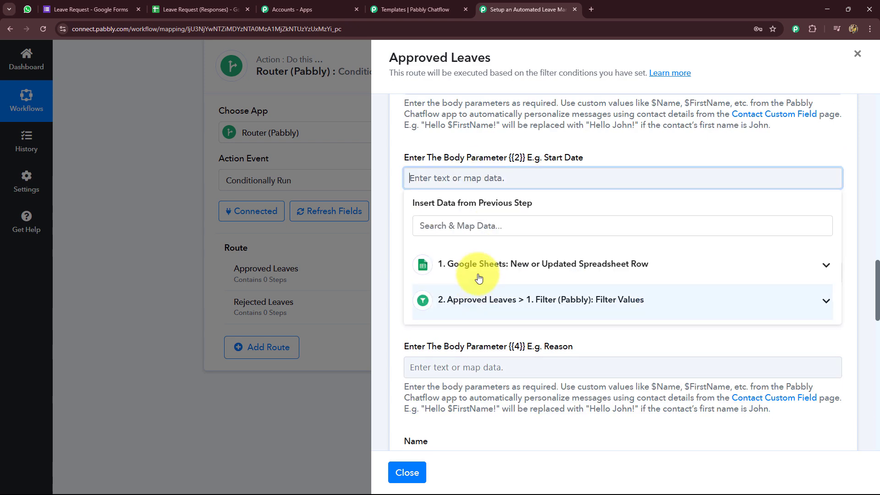
left_click(479, 277)
scroll(454, 340, "down", 5)
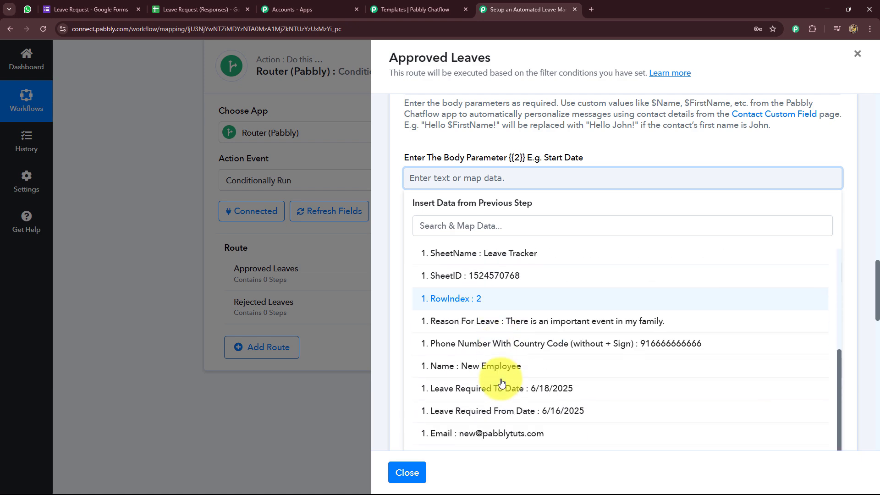
left_click(502, 411)
Step: Map Leave Required To Date into {{3}} and Reason For Leave into {{4}}
scroll(398, 275, "down", 2)
left_click(454, 187)
scroll(452, 184, "down", 2)
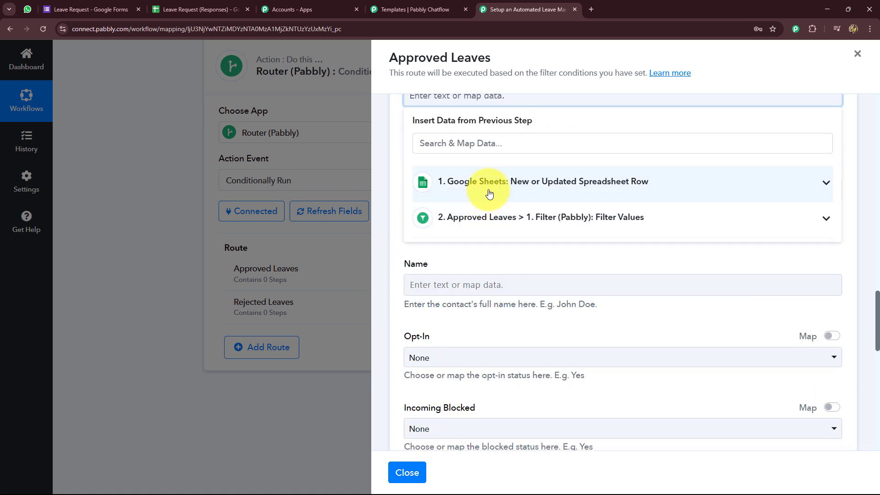
left_click(490, 193)
scroll(550, 364, "down", 3)
left_click(505, 305)
left_click(395, 244)
scroll(395, 243, "down", 3)
left_click(471, 202)
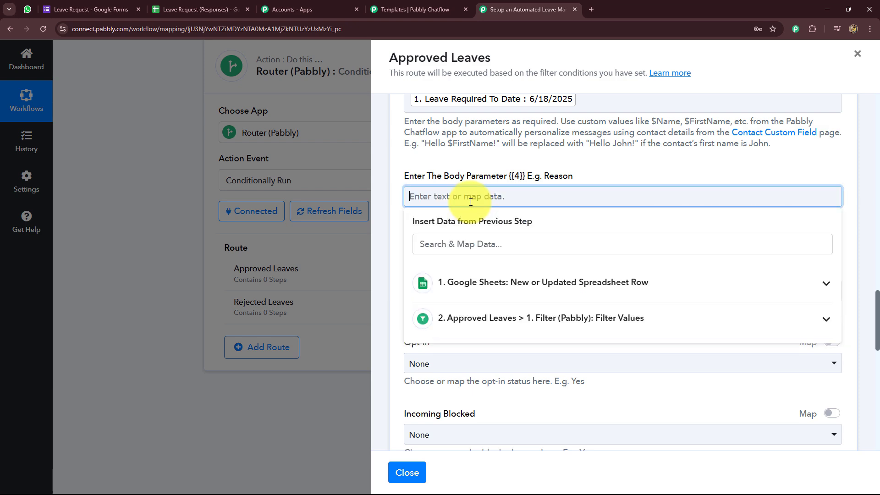
scroll(463, 197, "down", 2)
left_click(455, 190)
scroll(491, 298, "down", 4)
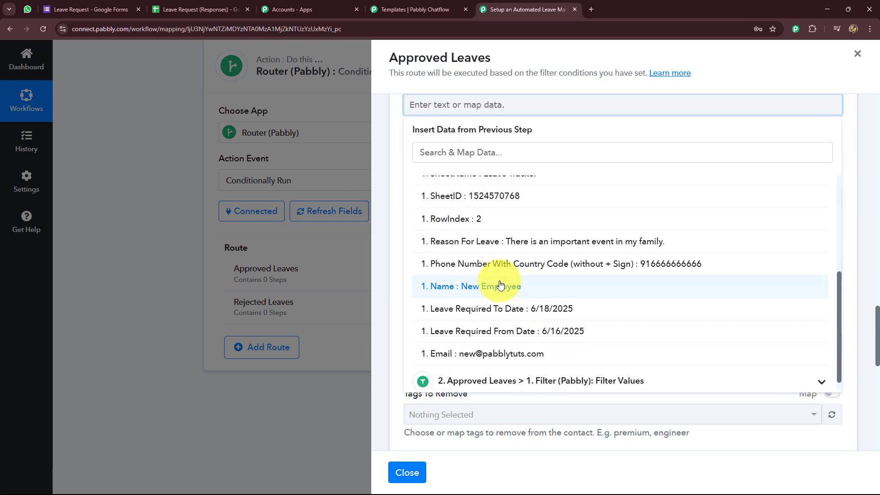
left_click(535, 243)
left_click(392, 224)
scroll(391, 246, "down", 2)
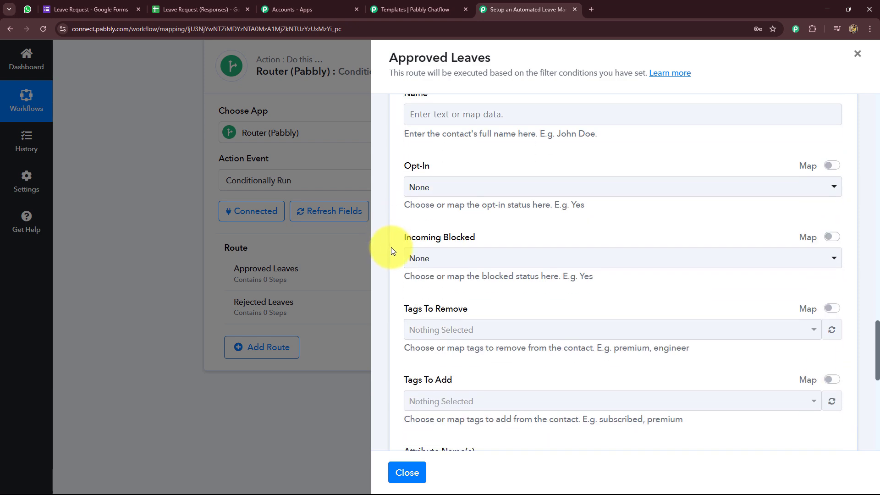
scroll(391, 247, "down", 8)
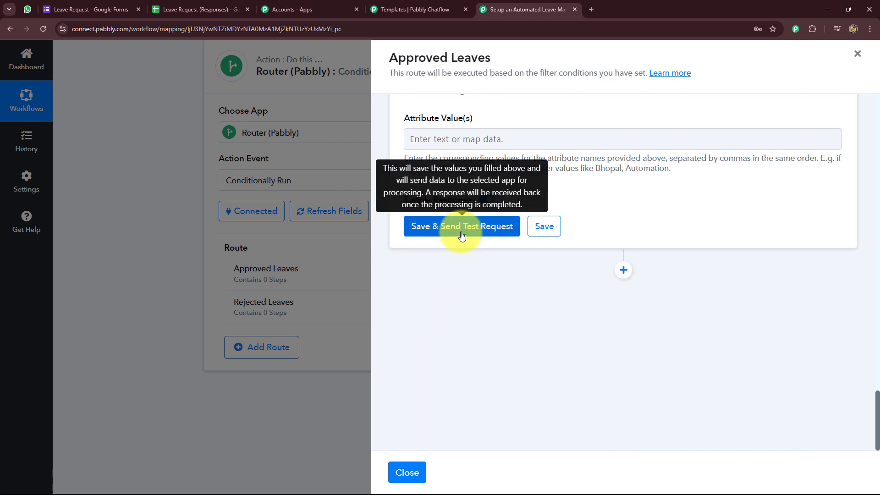
Step: Save and test the Approved Leaves step, checking the Message sent response and recipient number
left_click(463, 230)
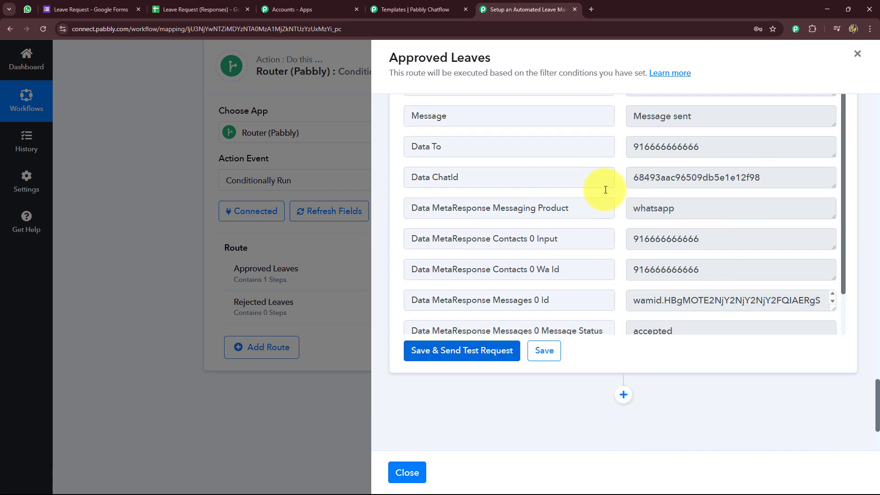
left_click_drag(713, 243, 633, 244)
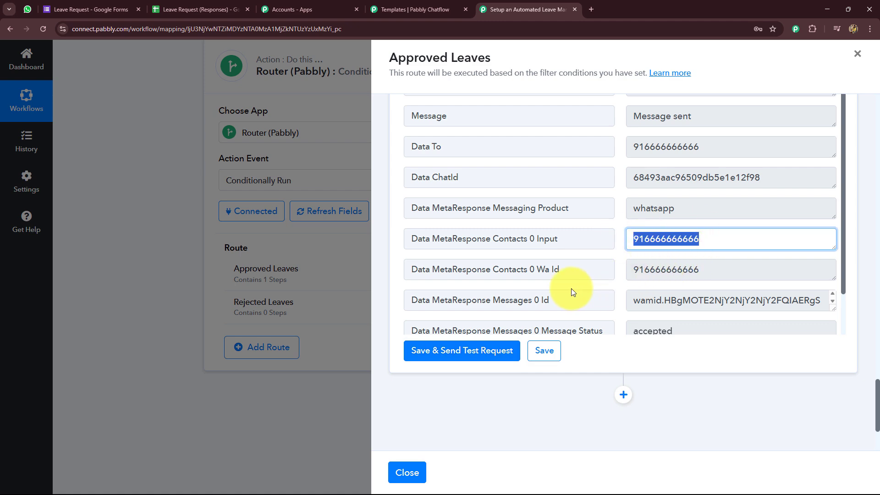
key("ctrl+1")
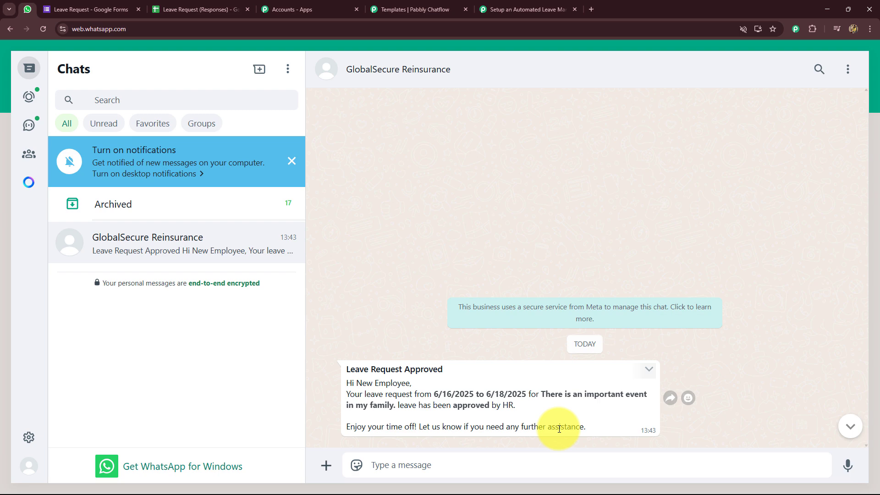
Step: Return to the Pabbly workflow after reading the Leave Request Approved WhatsApp message
left_click(528, 9)
scroll(708, 236, "up", 5)
scroll(707, 238, "down", 10)
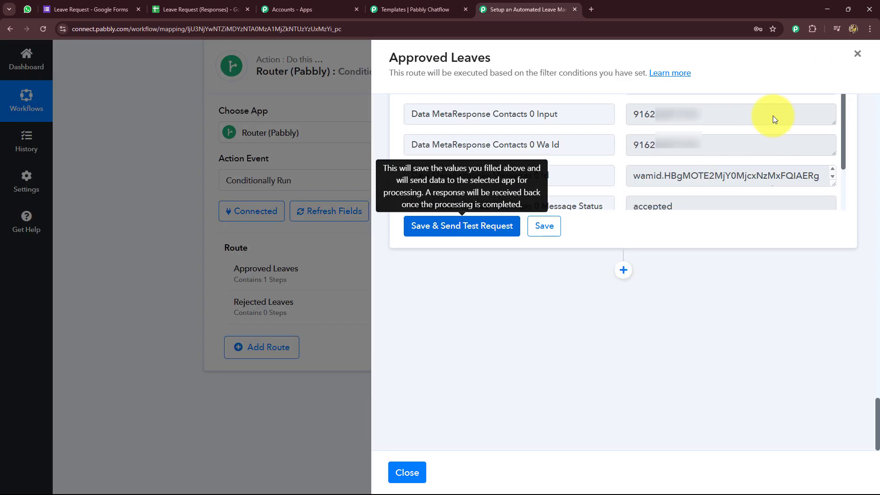
Step: Give the Rejected Leaves route a filter: Status Equal to Rejected
left_click(857, 54)
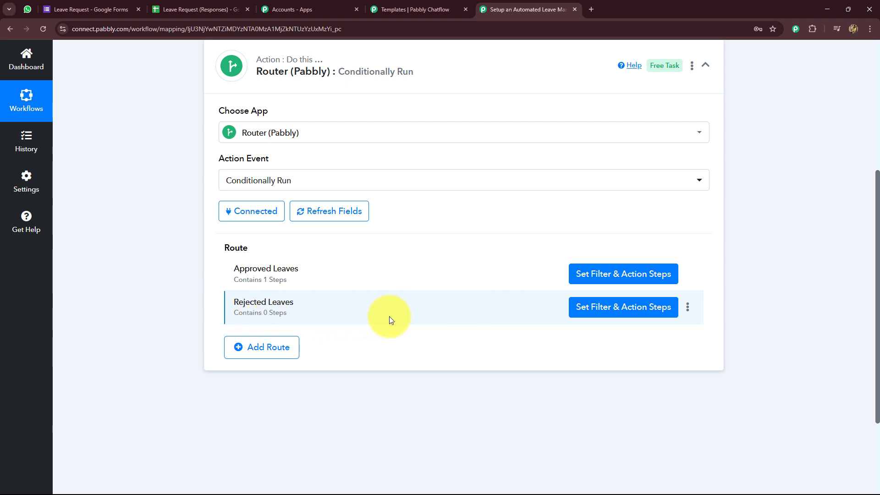
left_click(608, 309)
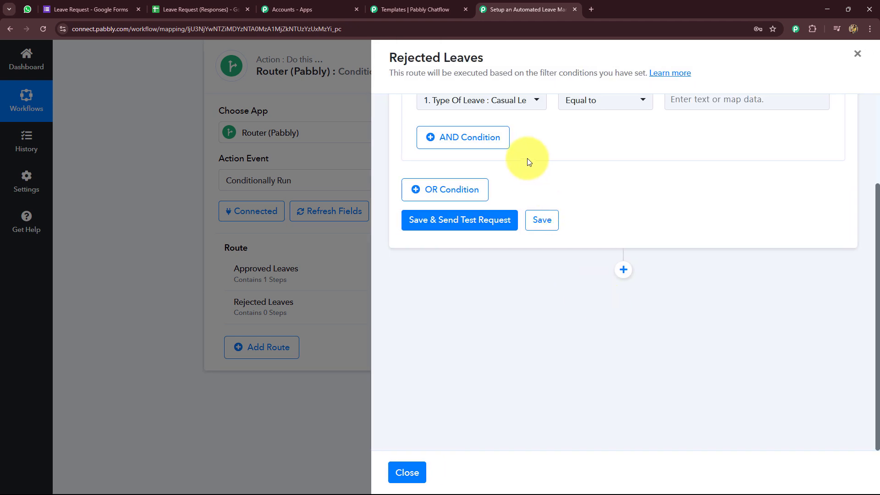
left_click(482, 222)
left_click(471, 264)
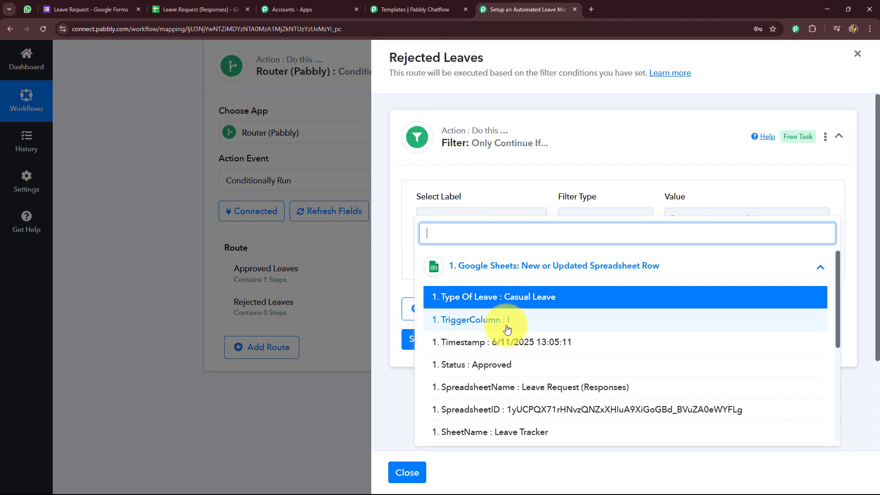
left_click(460, 364)
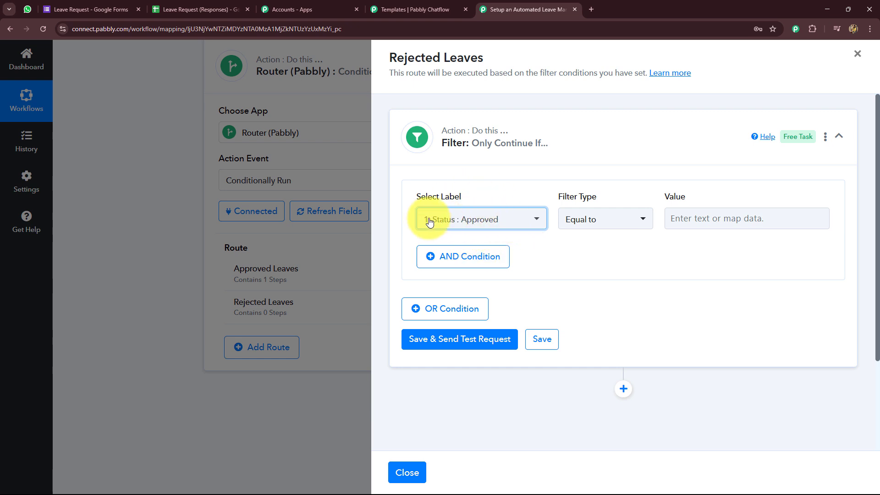
left_click(701, 219)
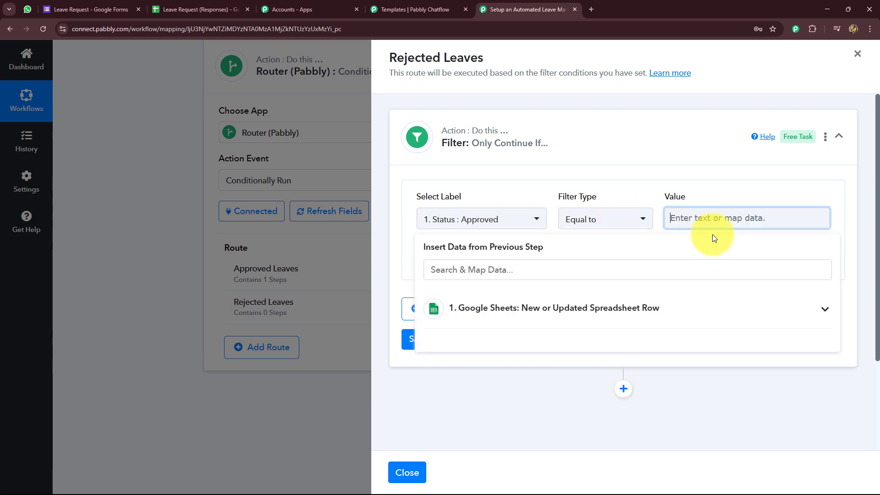
type("Rejected")
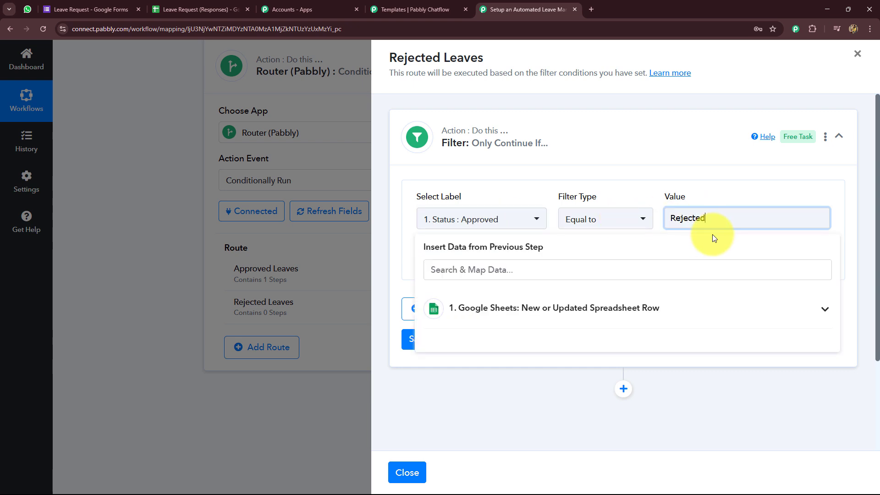
left_click(691, 173)
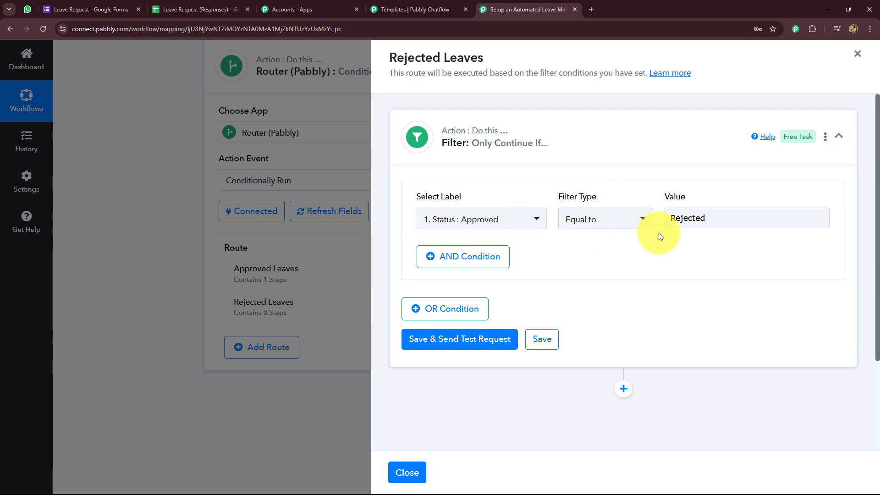
Step: Save and test the filter, confirming the Condition is false result
left_click(491, 340)
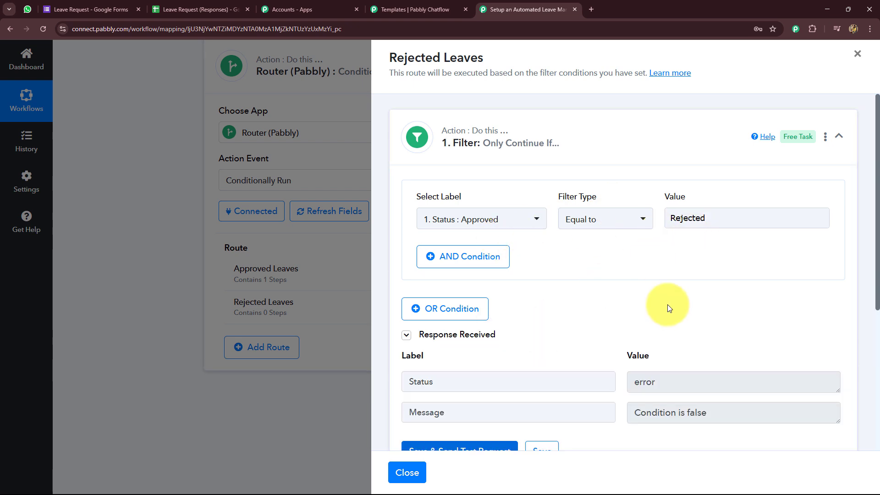
scroll(668, 304, "down", 4)
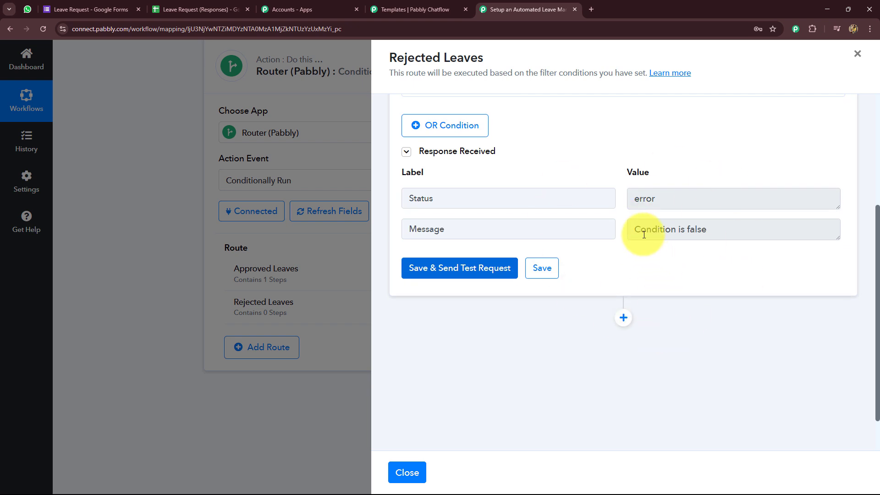
left_click_drag(644, 235, 709, 232)
scroll(643, 198, "up", 4)
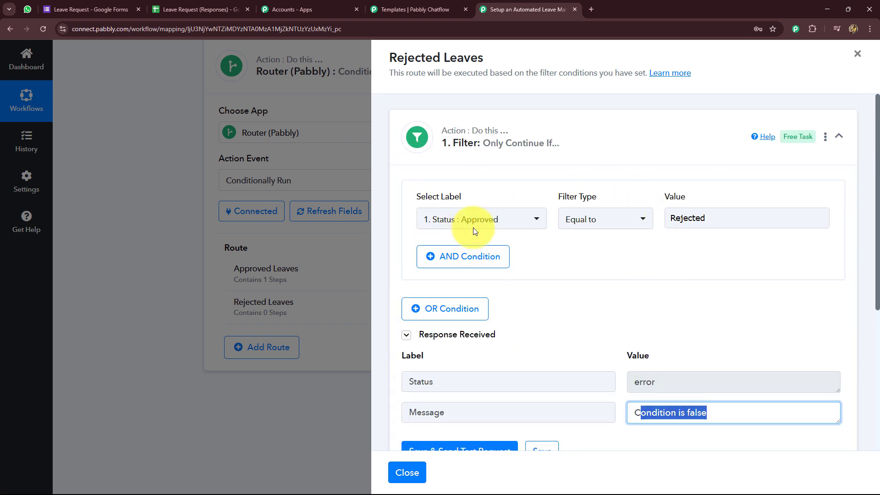
scroll(722, 256, "down", 5)
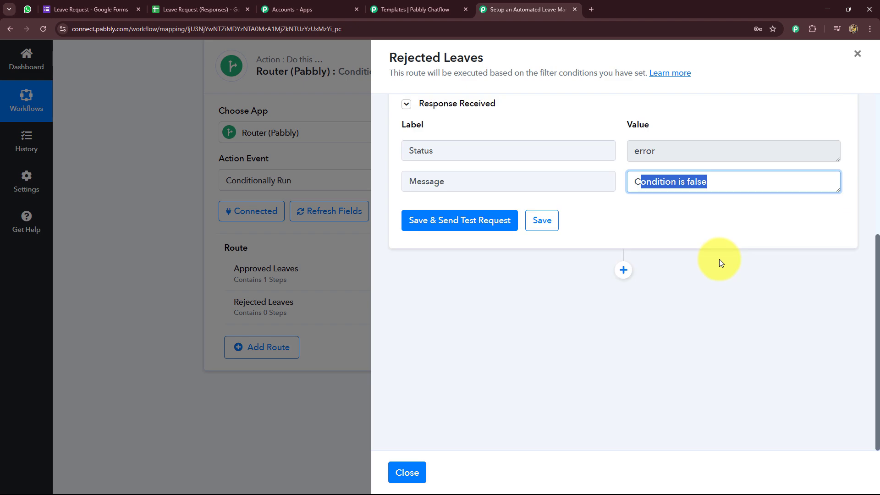
scroll(683, 227, "up", 5)
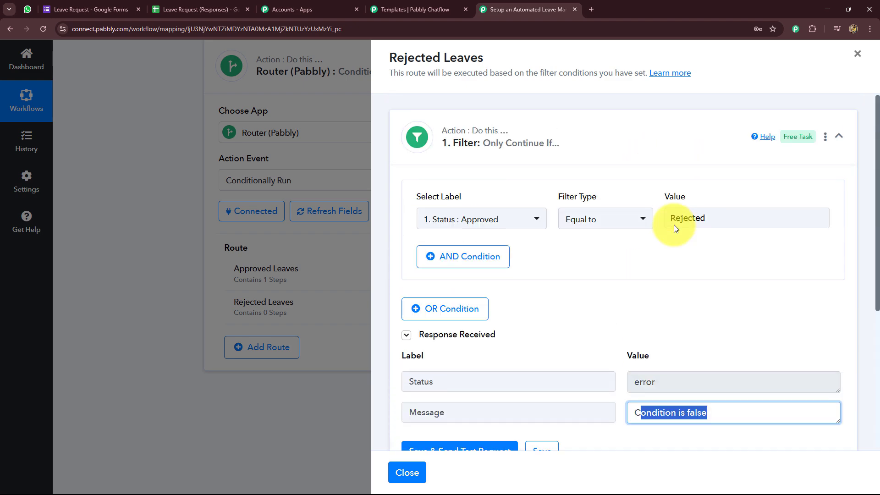
scroll(698, 275, "down", 5)
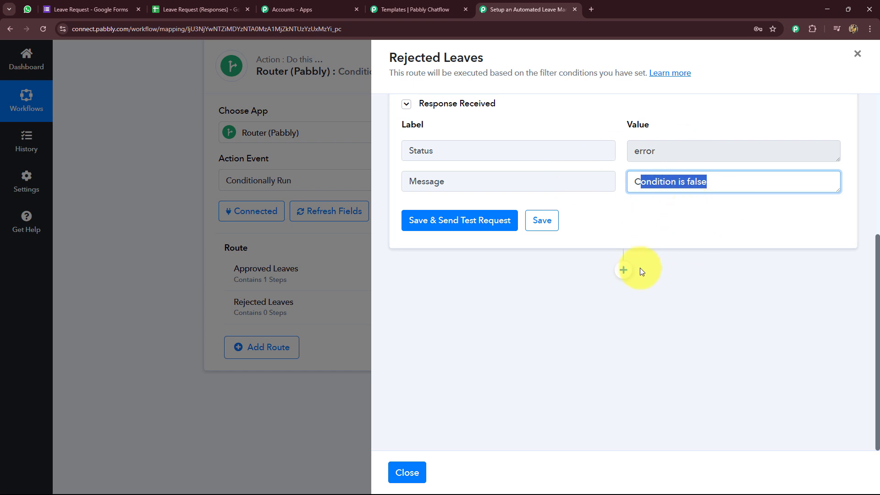
Step: Add a Pabbly Chatflow Send Template Message action with the Chatflow account connected
left_click(619, 273)
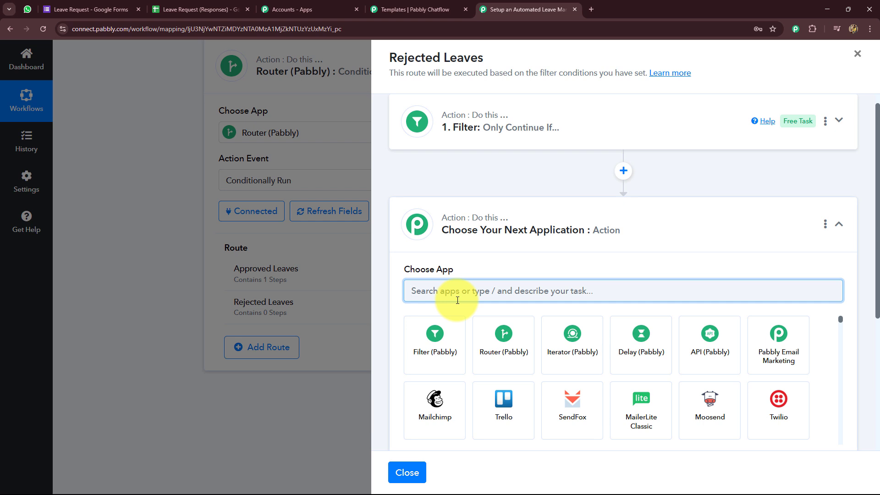
type("Pabbly Cha")
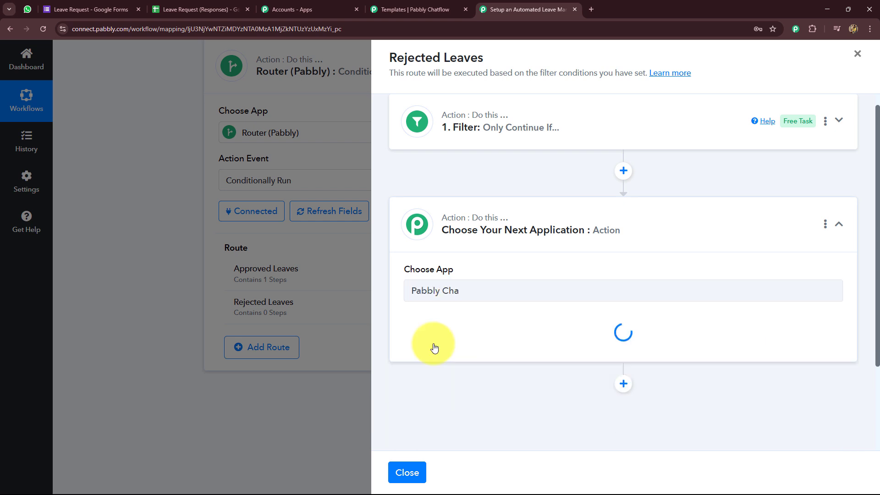
left_click(435, 344)
left_click(434, 339)
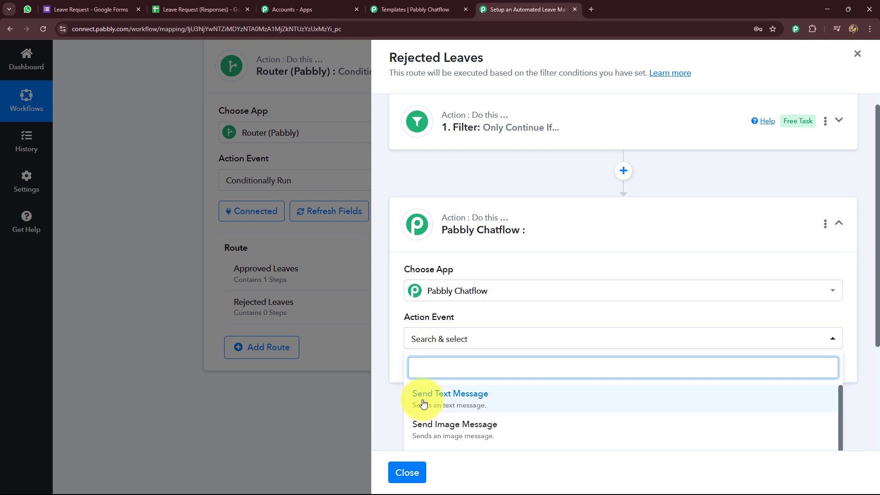
scroll(405, 399, "down", 5)
left_click(455, 337)
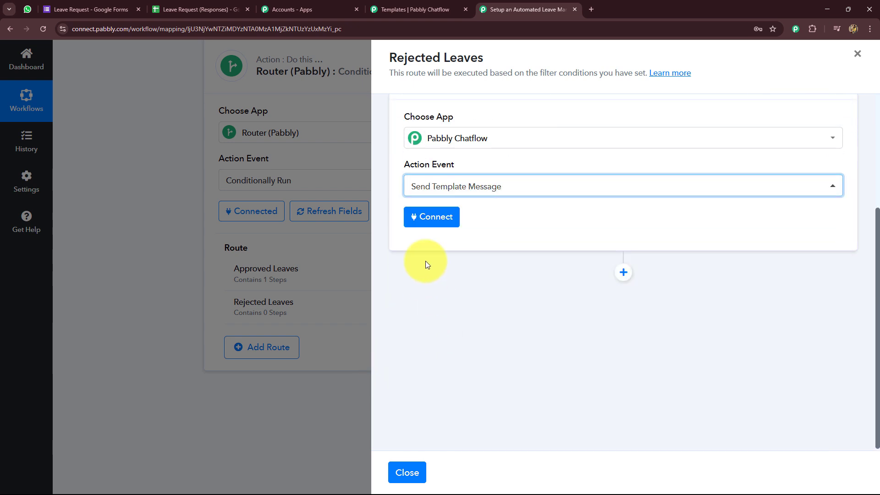
left_click(425, 219)
left_click(463, 465)
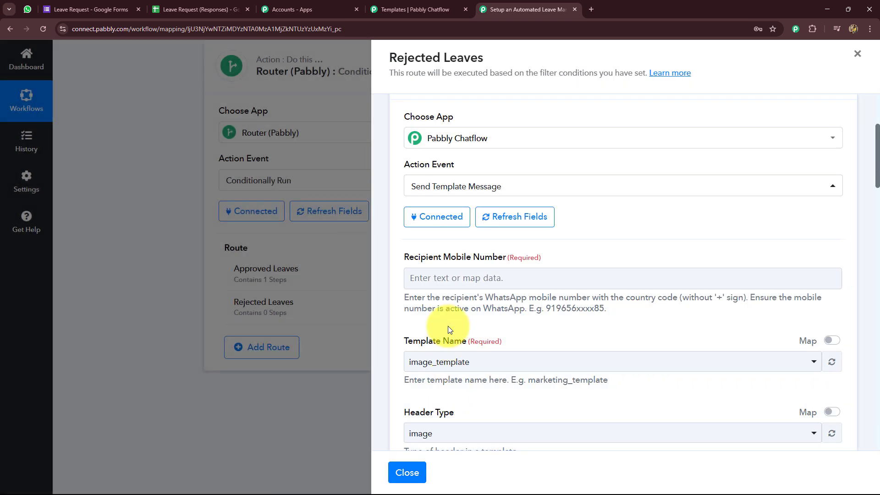
scroll(458, 298, "down", 2)
Step: Map the sheet's Phone Number With Country Code as the recipient mobile number
left_click(447, 186)
left_click(460, 262)
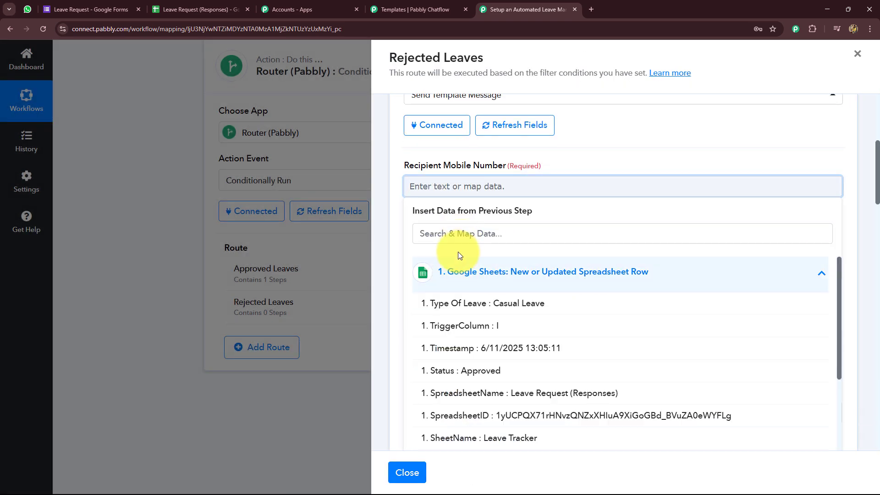
scroll(491, 349, "down", 5)
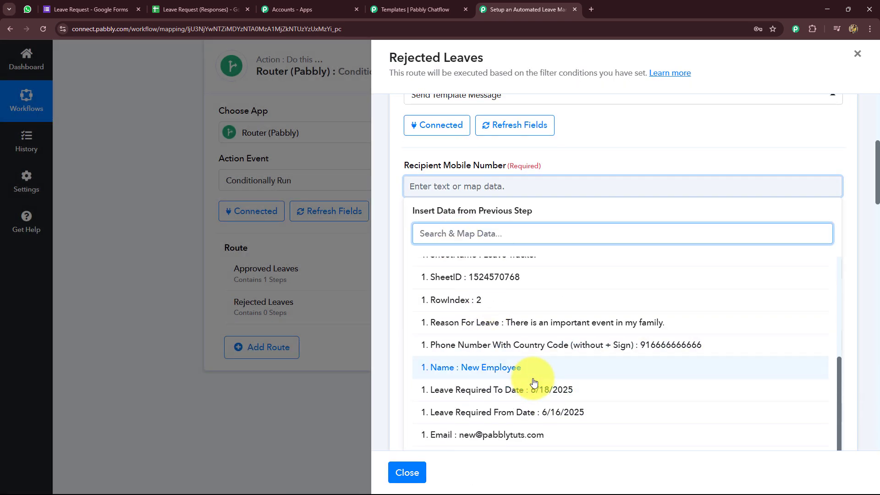
scroll(534, 413, "up", 2)
left_click(648, 435)
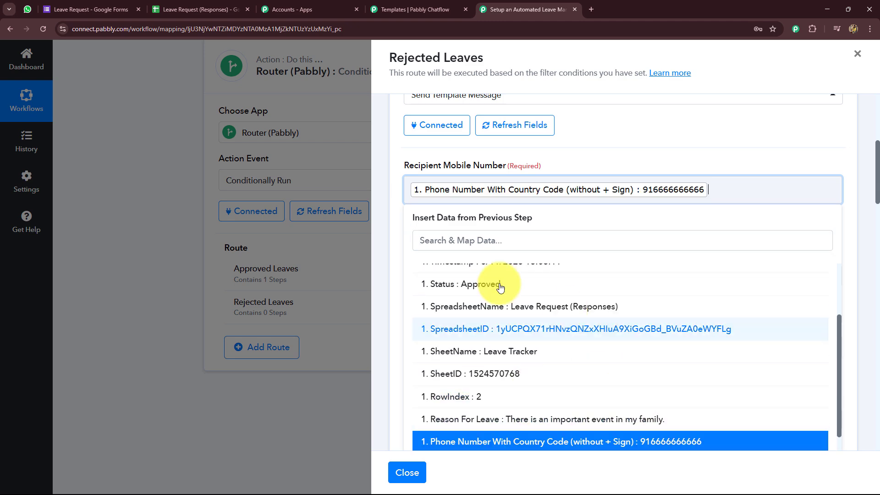
scroll(416, 246, "down", 3)
Step: Choose the rejected_leave_requests template after searching 're'
left_click(567, 183)
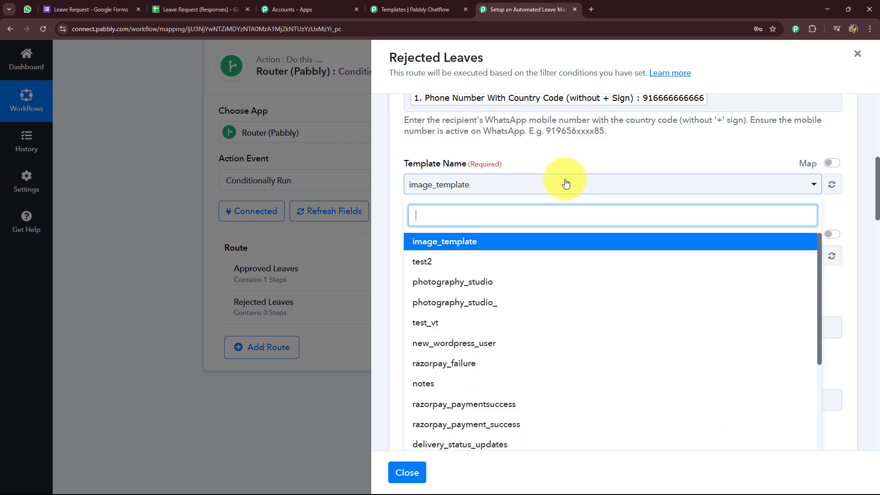
type("reh")
key("BackSpace")
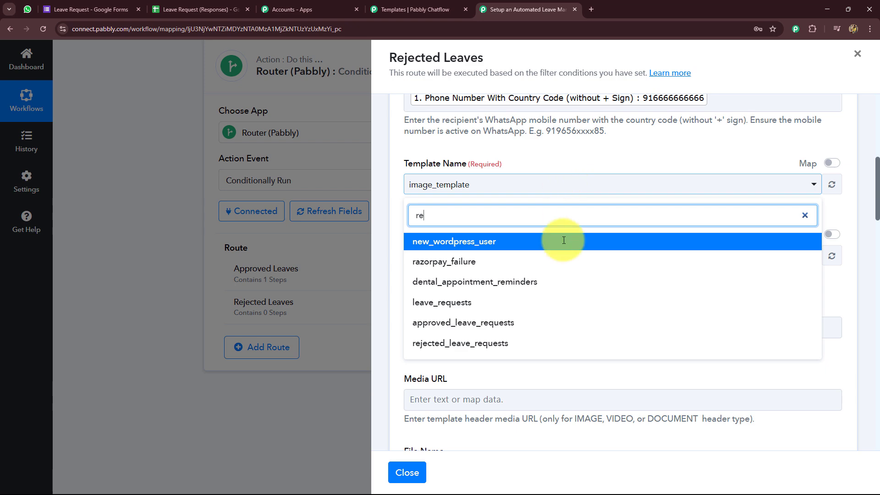
left_click(461, 344)
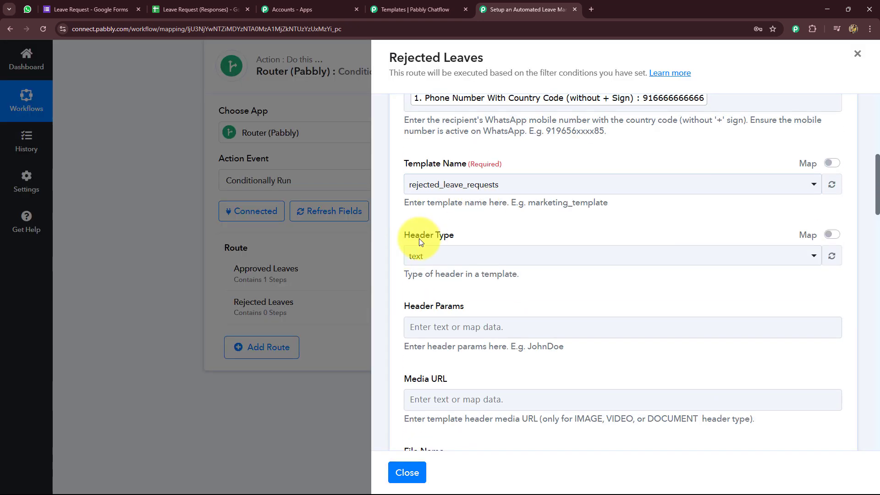
Step: Map the employee Name into {{1}} and Leave Required From Date as the start date
scroll(419, 239, "down", 8)
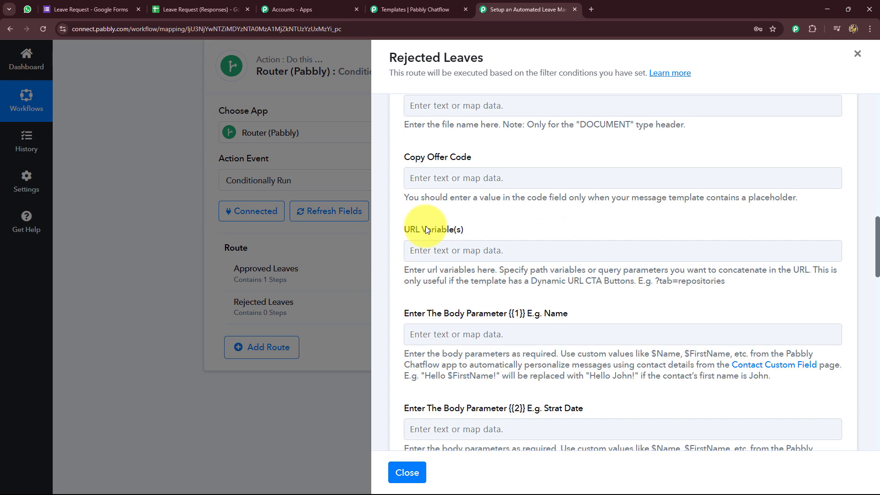
scroll(429, 225, "down", 2)
left_click(436, 241)
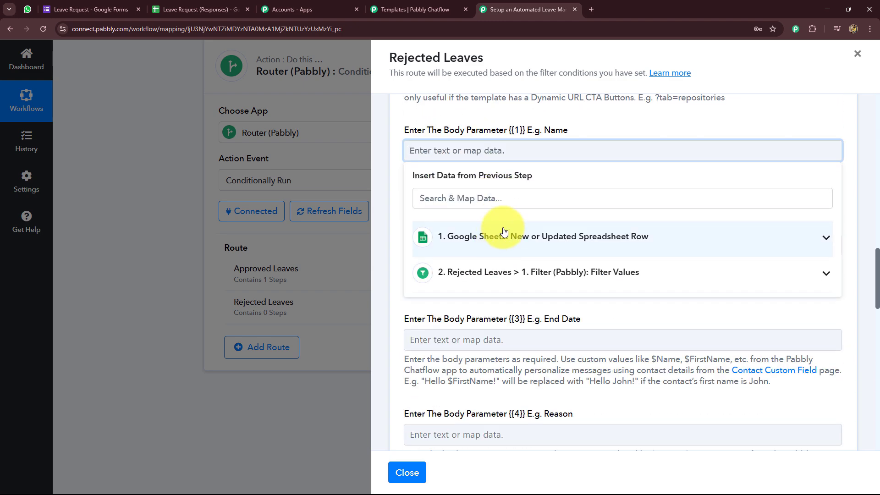
left_click(504, 235)
scroll(459, 321, "down", 5)
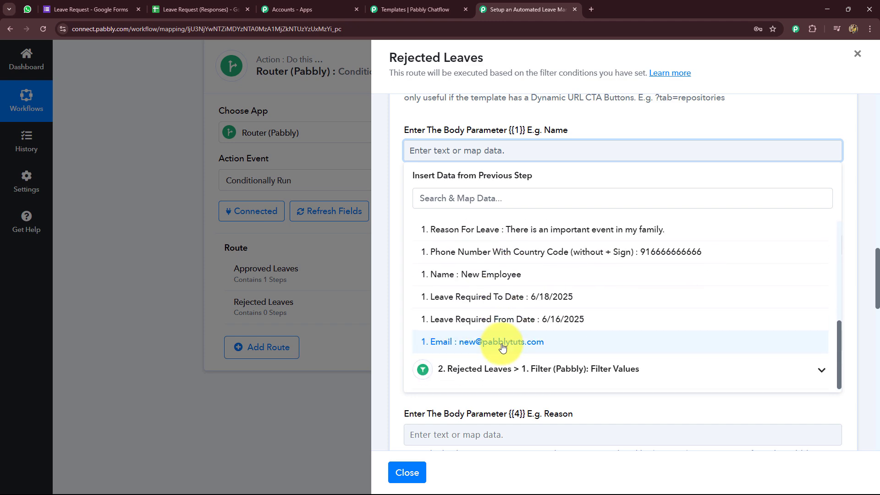
left_click(486, 274)
left_click_drag(399, 213, 453, 216)
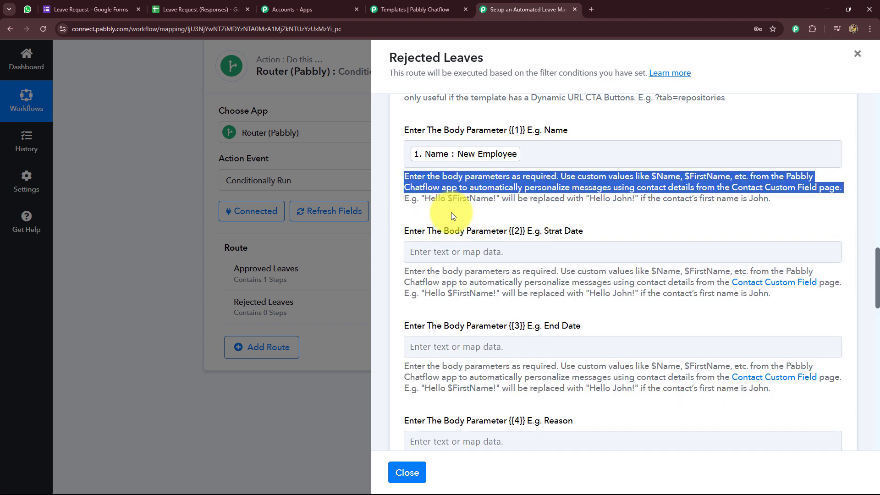
left_click(448, 252)
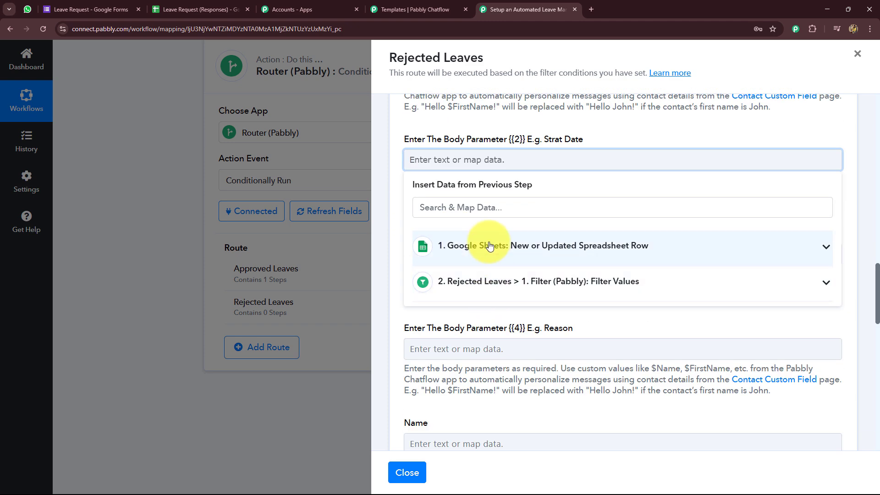
left_click(490, 247)
scroll(493, 257, "down", 10)
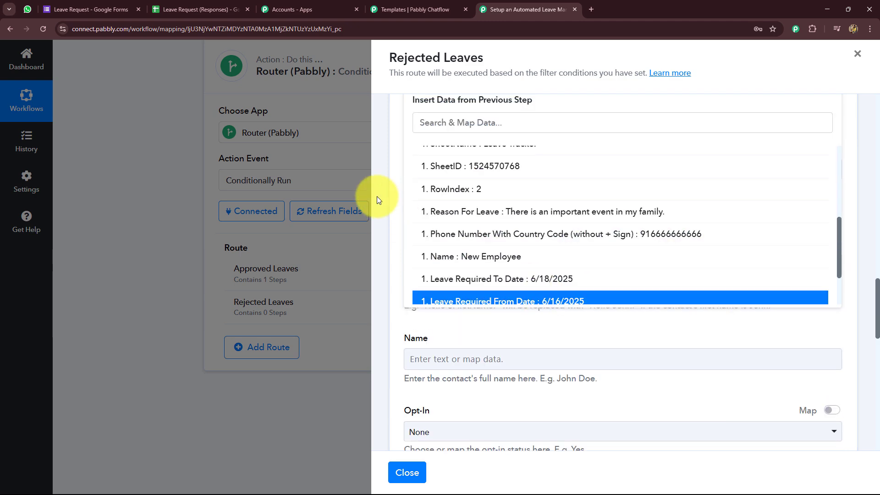
left_click(437, 173)
Step: Map Reason For Leave into body parameter {{4}}
scroll(482, 168, "down", 2)
scroll(510, 140, "up", 2)
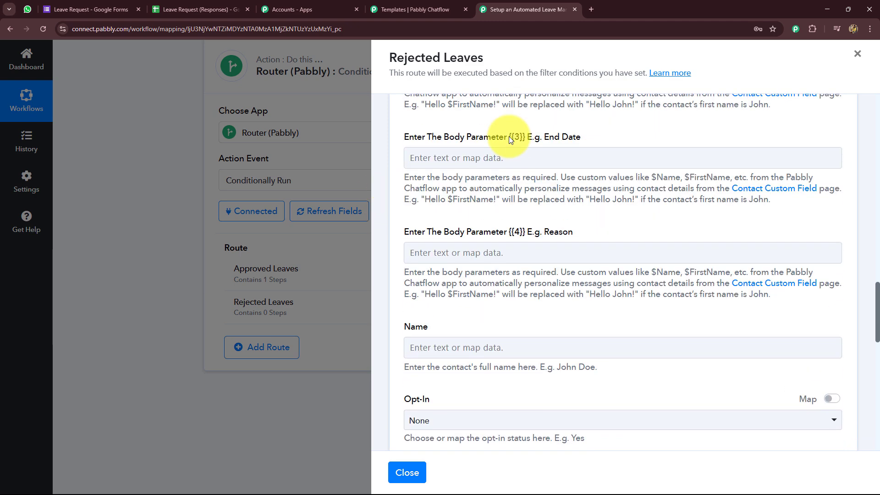
scroll(495, 207, "down", 4)
scroll(459, 195, "up", 2)
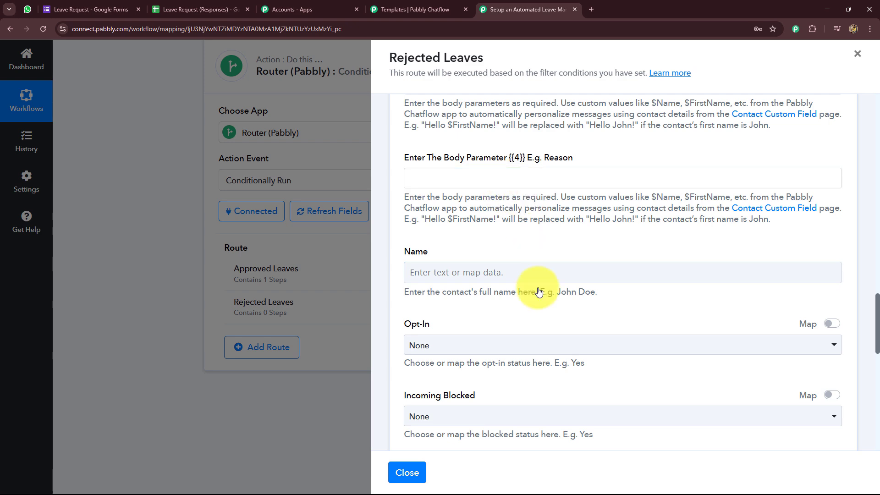
left_click(528, 179)
left_click(508, 323)
left_click(388, 266)
Step: Save the rejected-leave step and send a test message, checking the success response
scroll(431, 268, "down", 5)
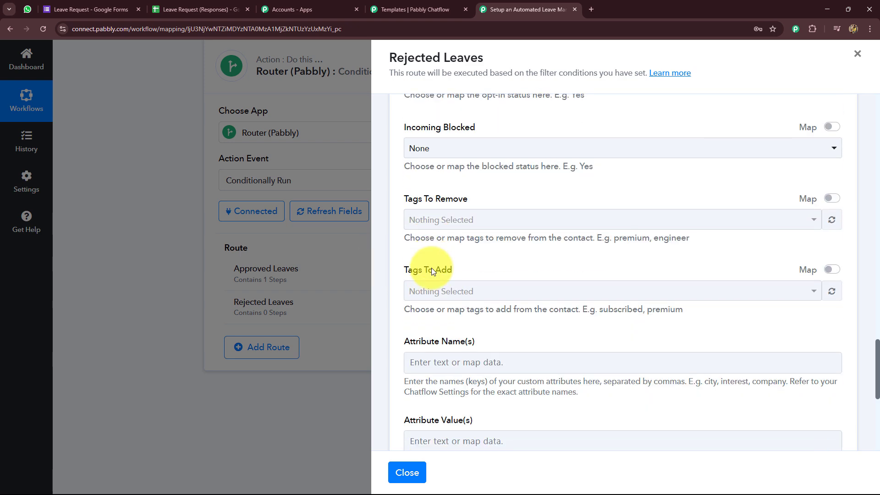
scroll(434, 270, "down", 5)
left_click(523, 233)
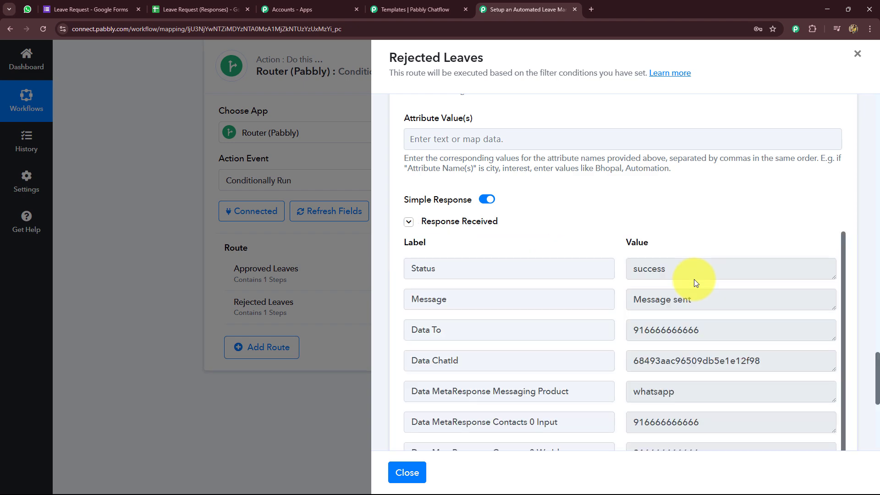
left_click_drag(702, 330, 589, 330)
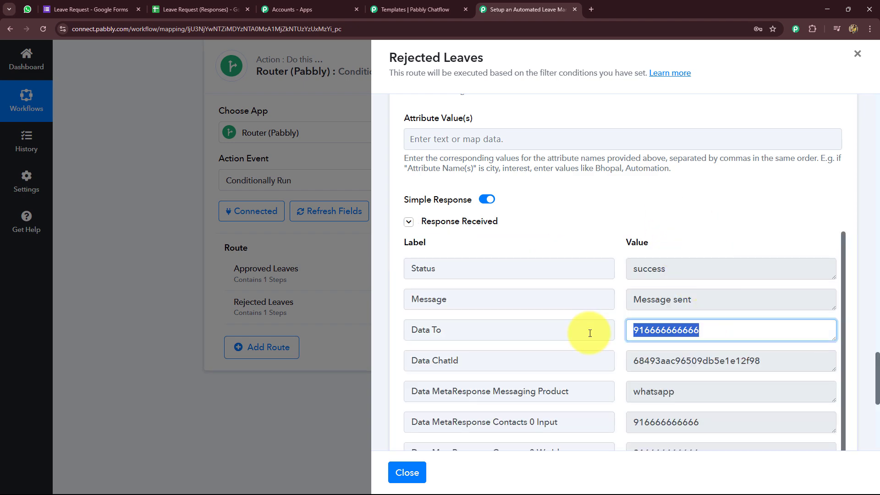
scroll(643, 186, "up", 6)
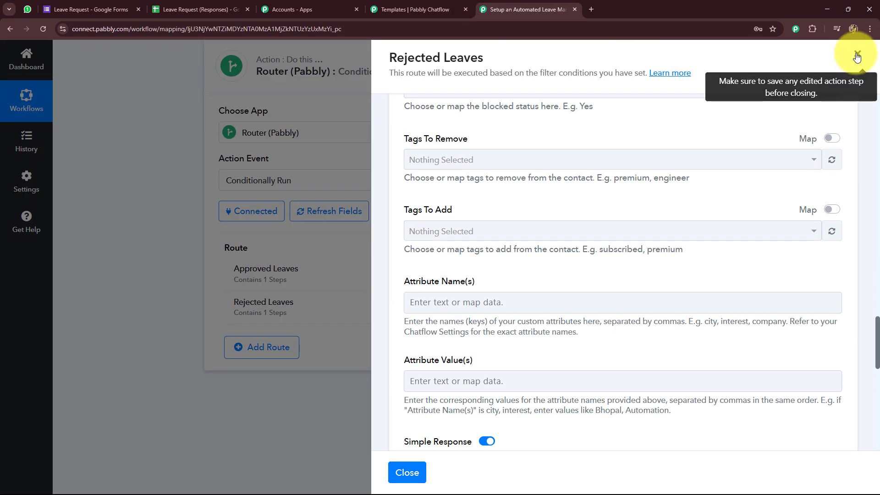
Step: Close the Rejected Leaves settings, review the Leave Request form's questions, then view the responses sheet
left_click(857, 54)
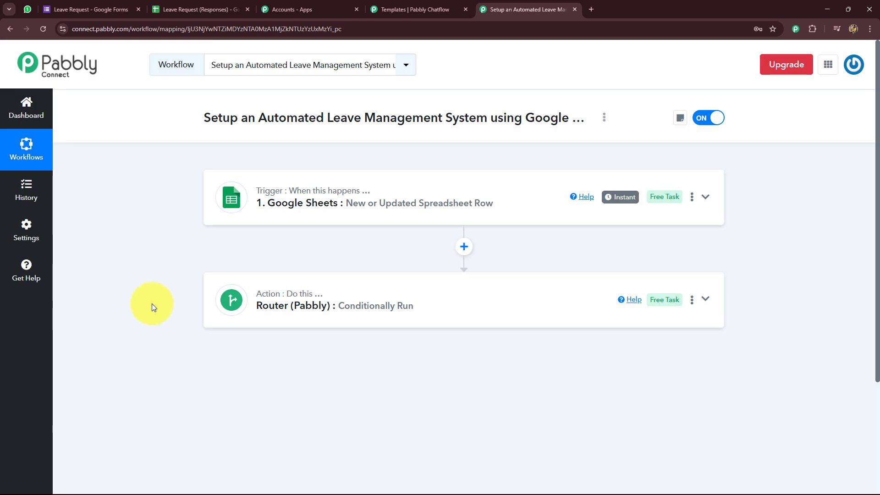
left_click(117, 7)
left_click(367, 91)
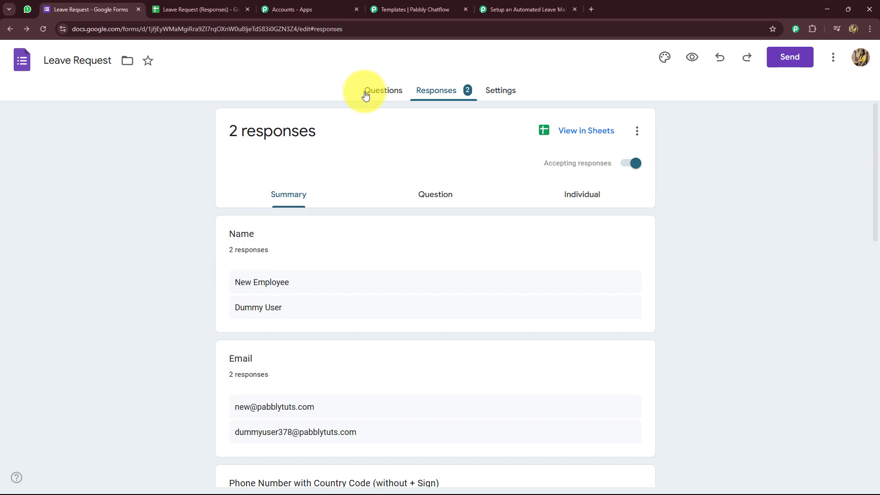
key("ctrl+Tab")
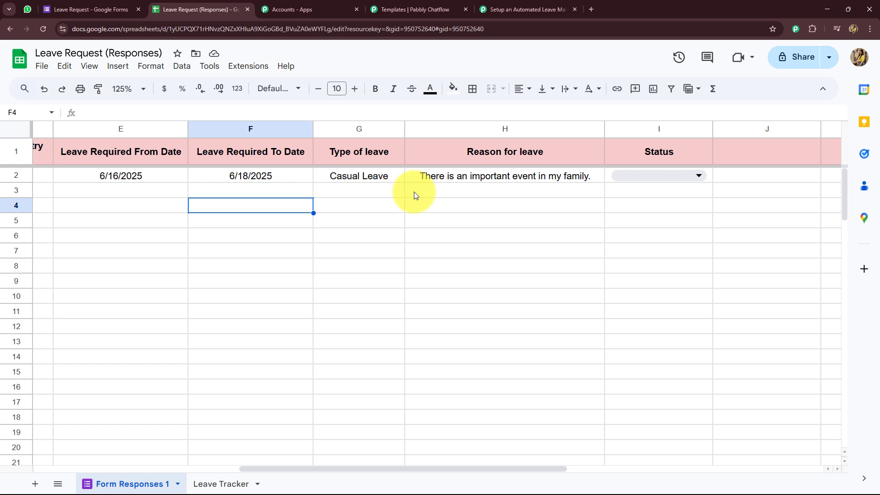
Step: Check the Approved request in the Leave Tracker sheet at cell H4, then return to Pabbly Connect
left_click(215, 484)
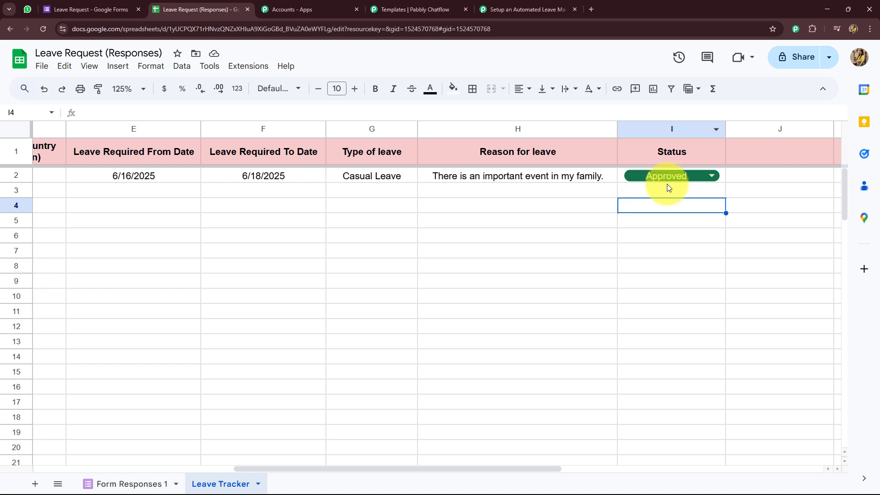
left_click(487, 212)
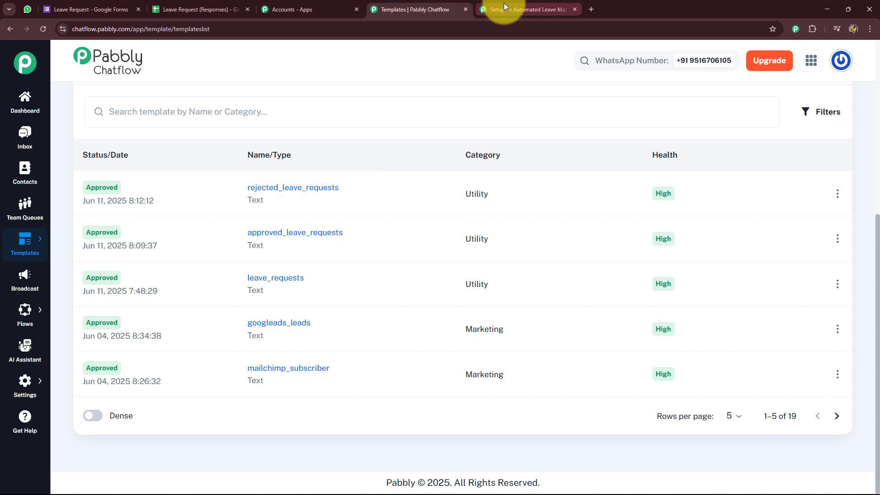
left_click(505, 7)
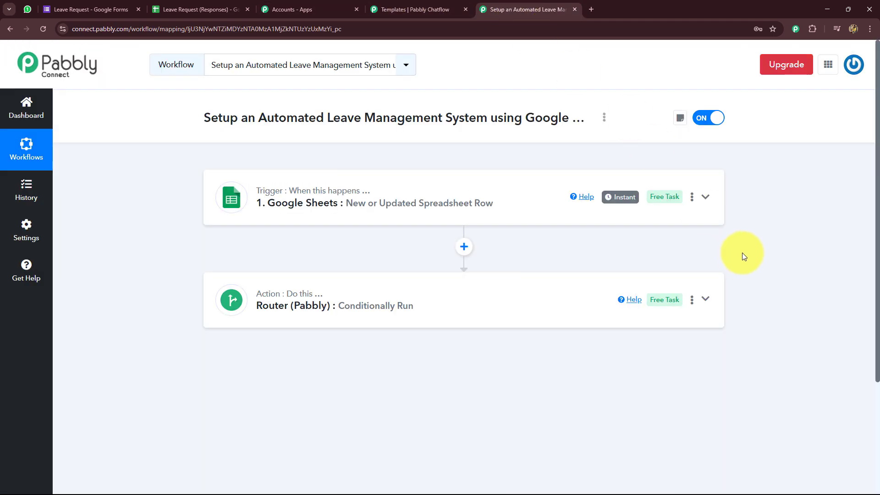